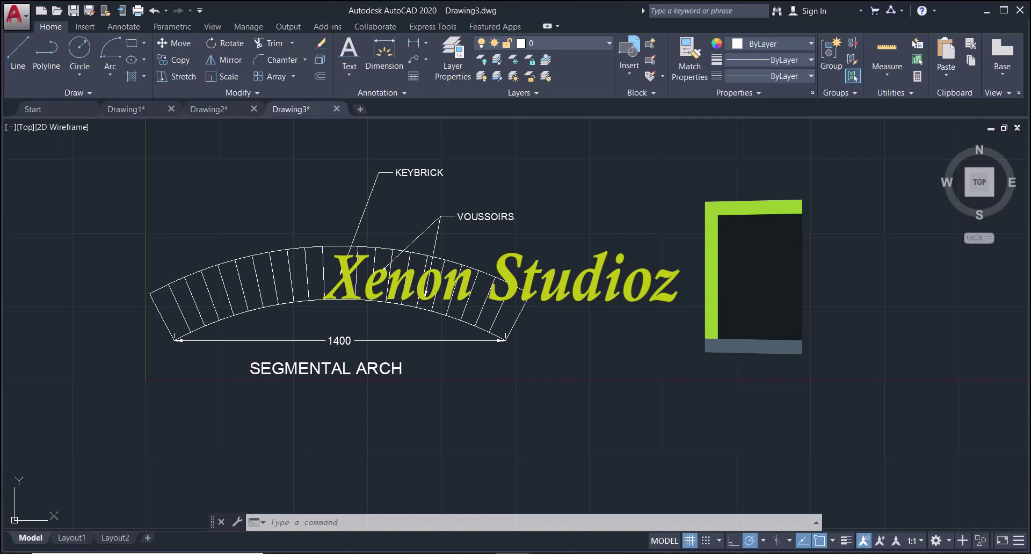
Step: Draw a horizontal span line 1400 long in the empty space to the right of the finished segmental arch
middle_drag(365, 334, 424, 369)
scroll(418, 356, up, 2)
scroll(424, 370, down, 2)
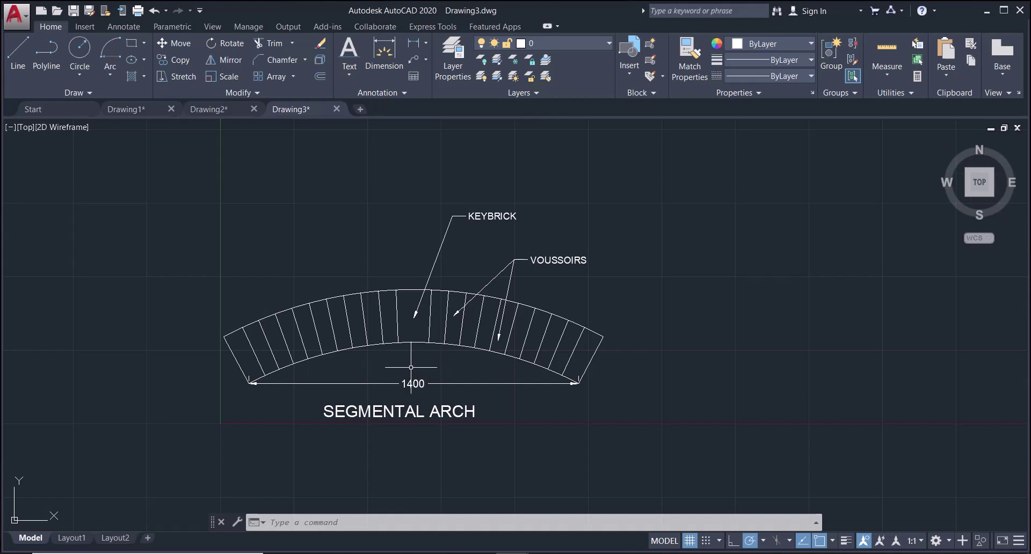
mouse_move(681, 379)
middle_down()
mouse_move(584, 378)
mouse_move(558, 356)
middle_up()
middle_drag(658, 366, 608, 349)
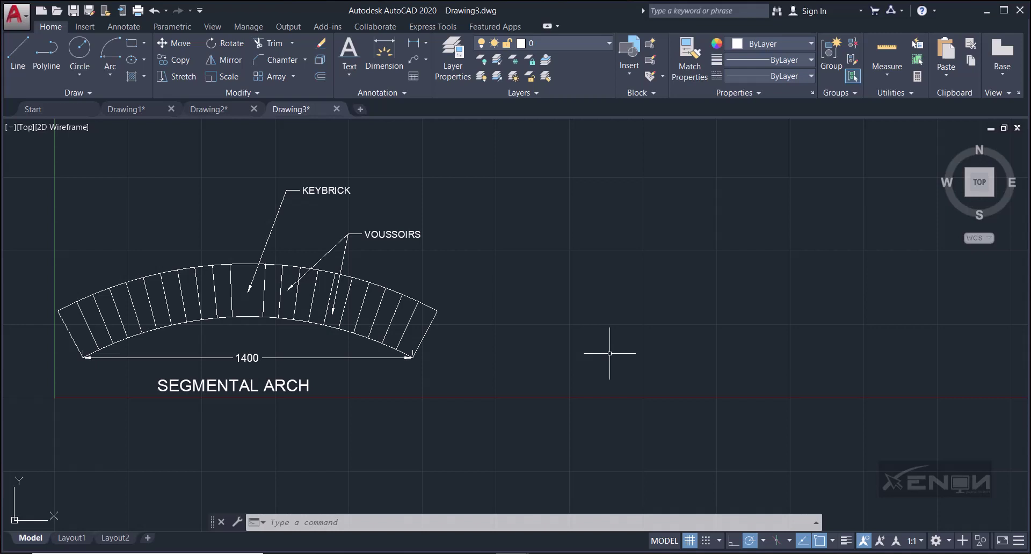
click(16, 47)
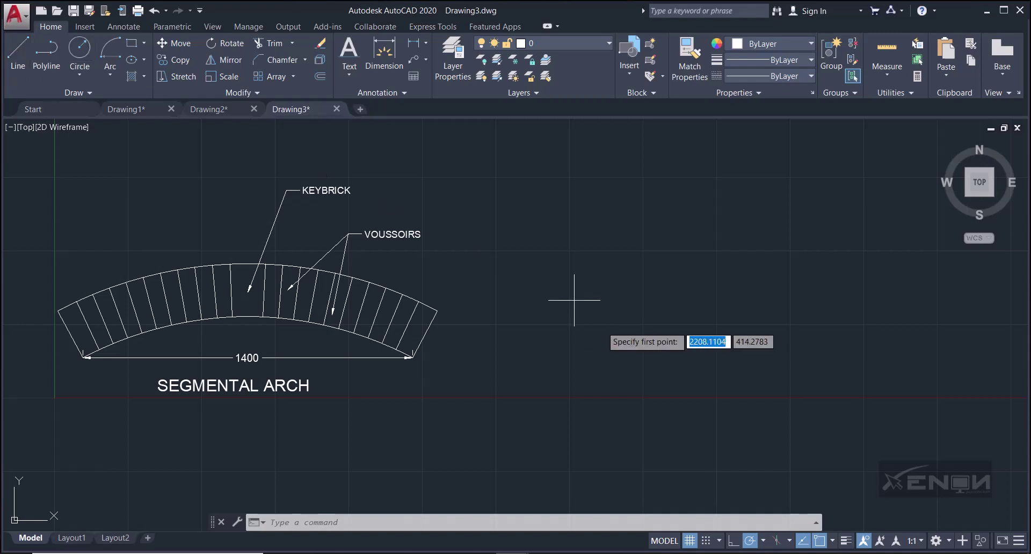
click(552, 362)
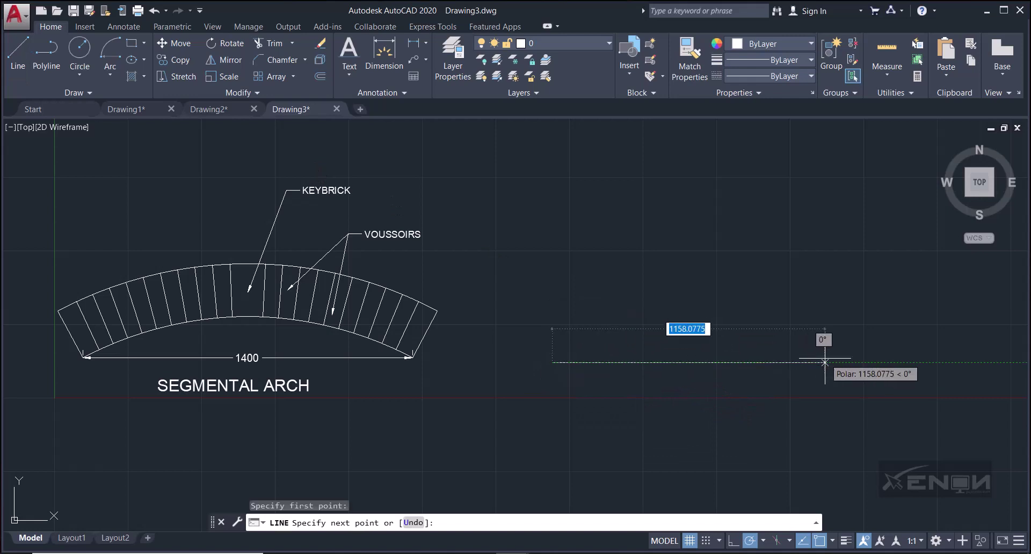
text(1)
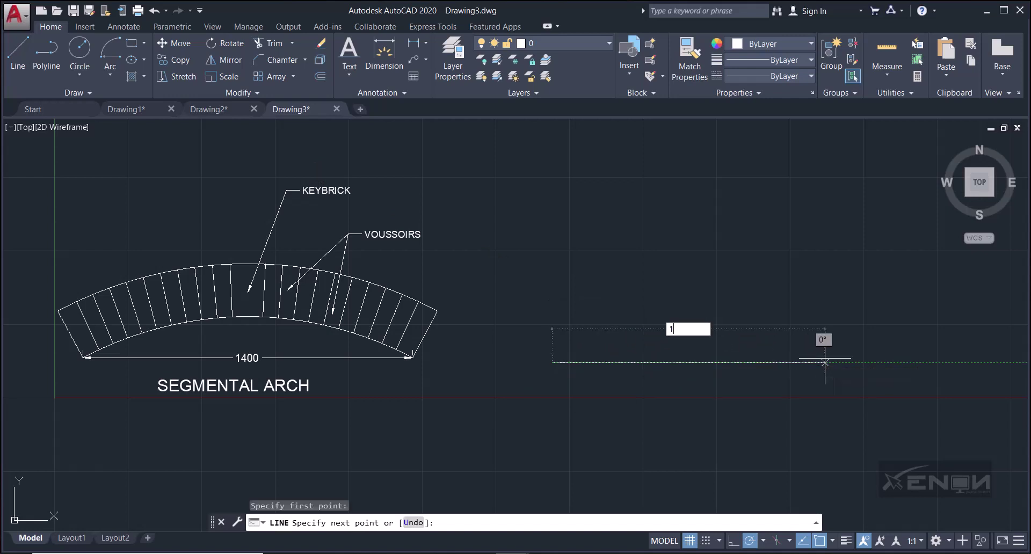
text(400)
key(Return)
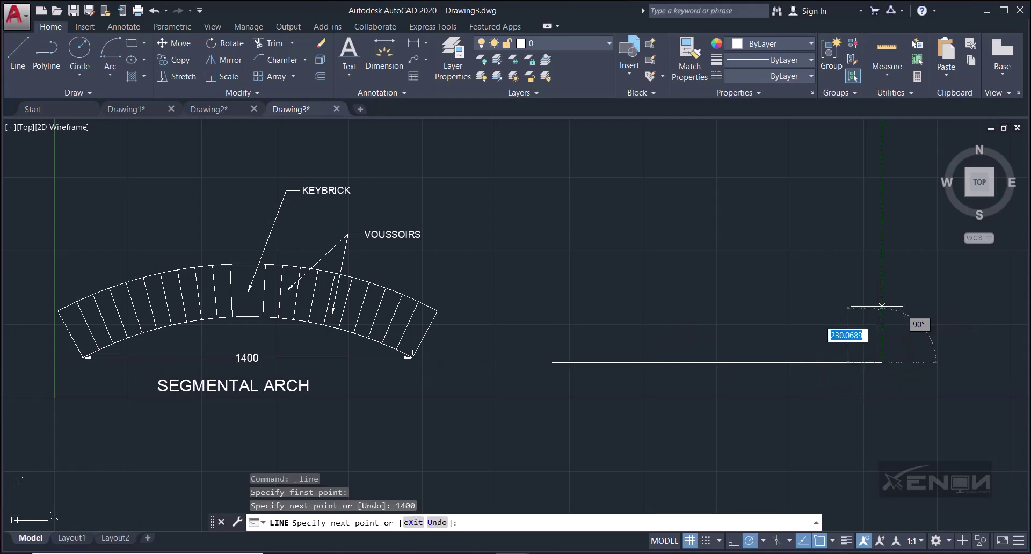
key(Escape)
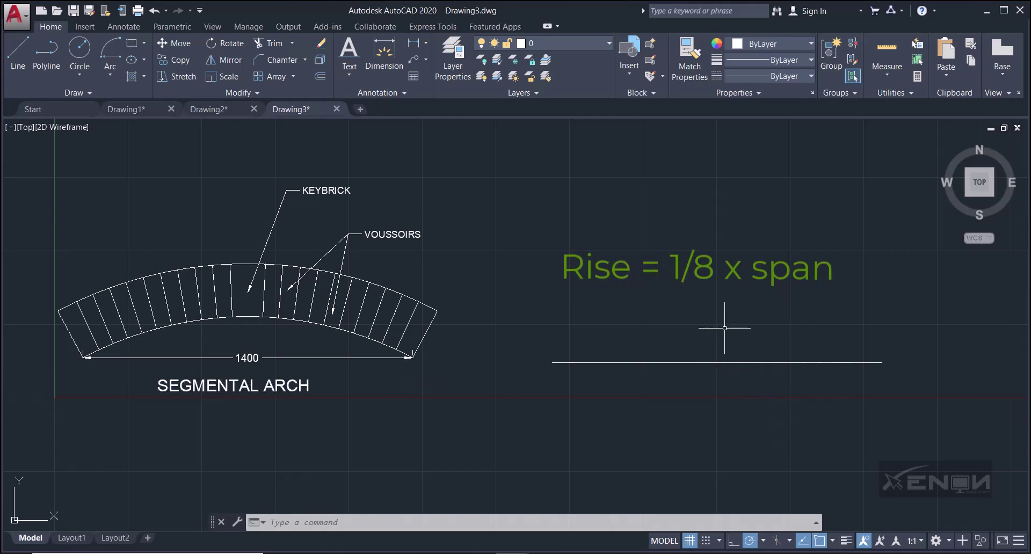
Step: Calculate the arch rise as 1400/8 with the quick calculator and close it
middle_drag(727, 268, 681, 270)
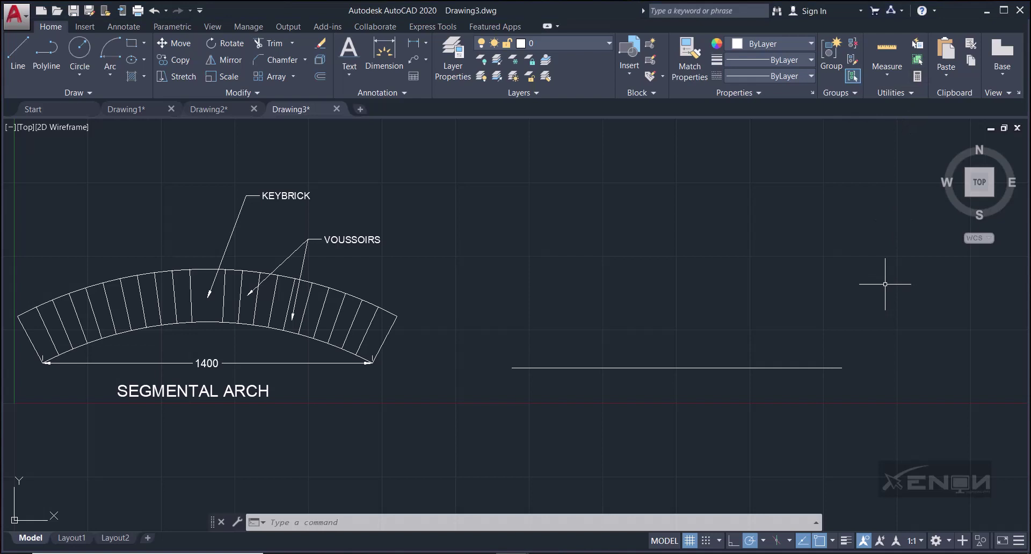
click(917, 75)
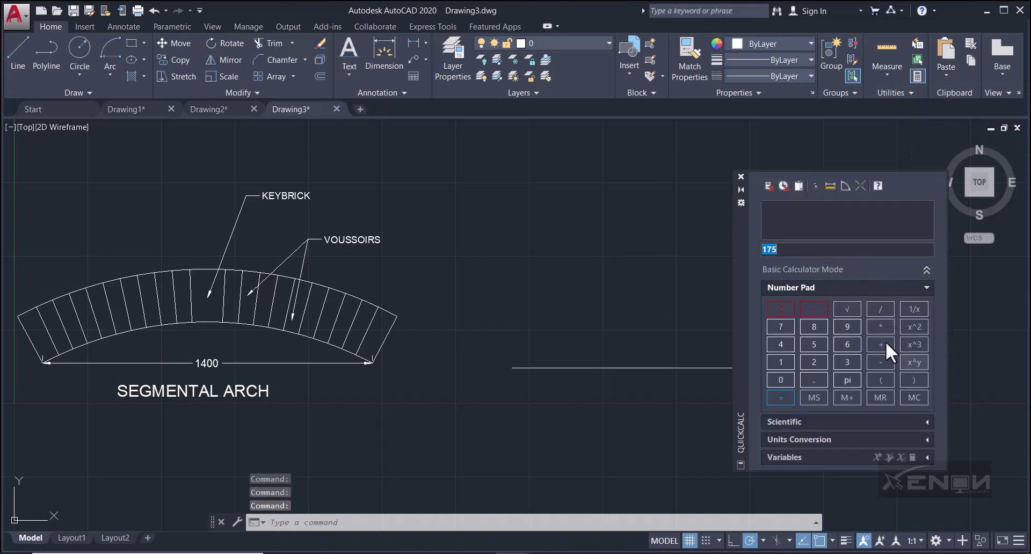
click(779, 310)
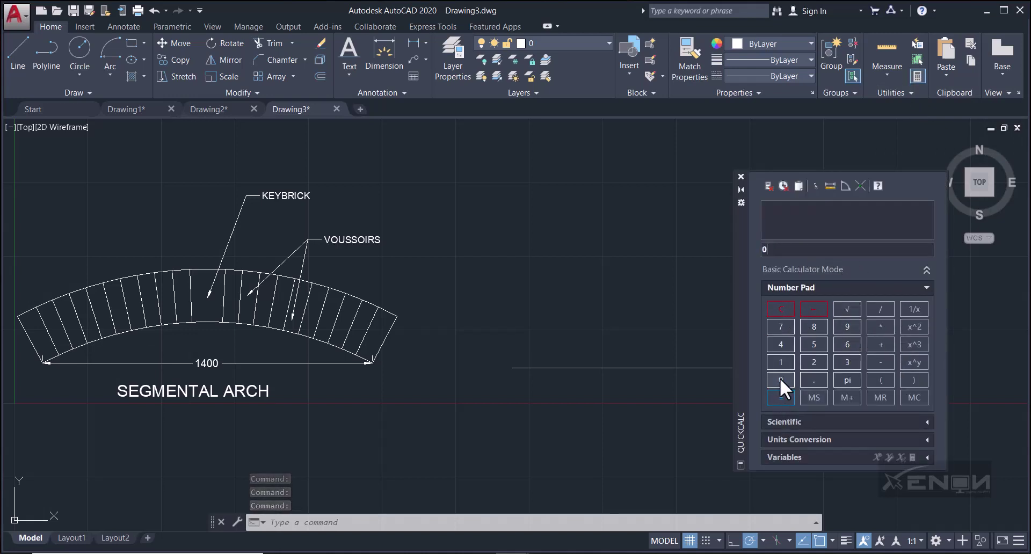
click(781, 362)
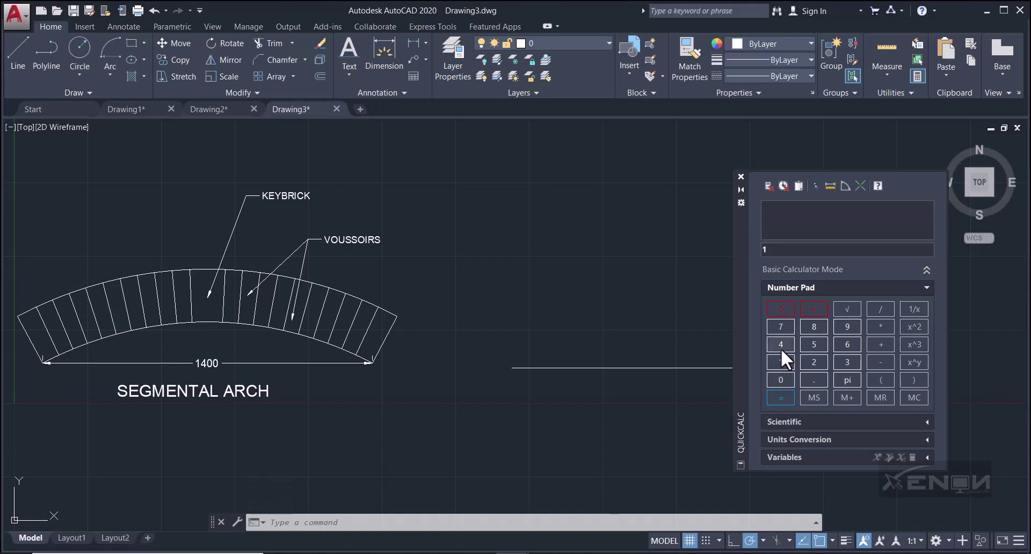
click(780, 347)
click(783, 379)
click(783, 377)
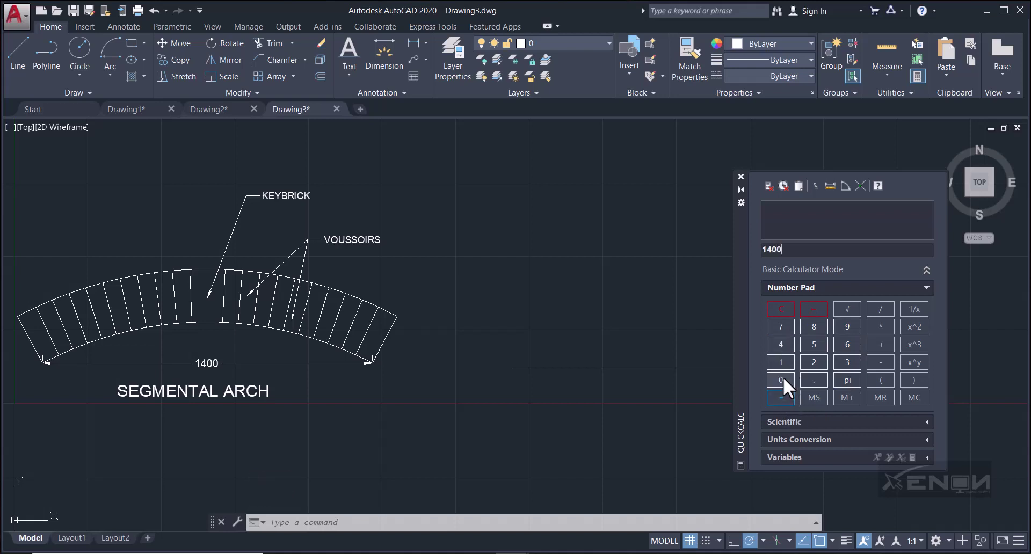
click(874, 308)
click(816, 329)
click(780, 396)
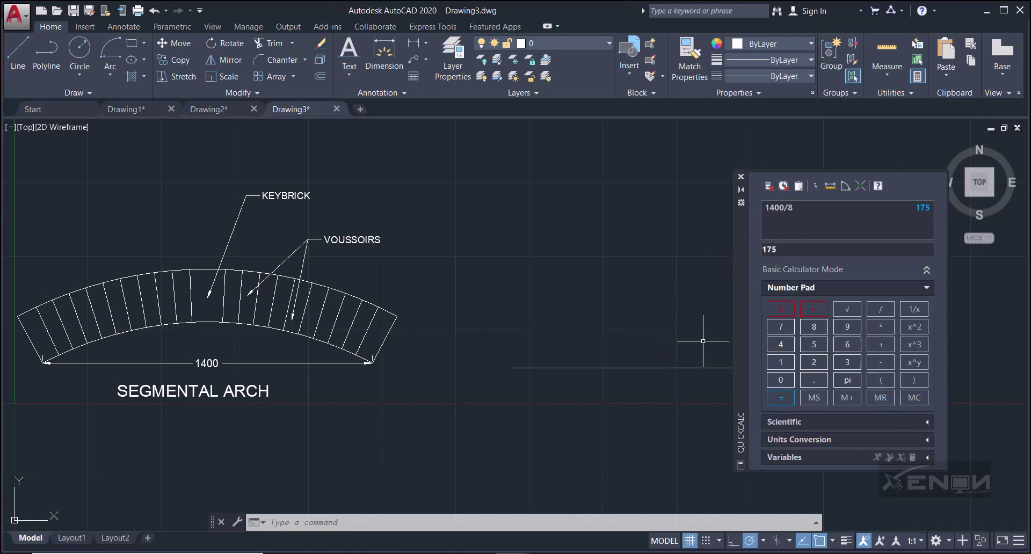
click(741, 176)
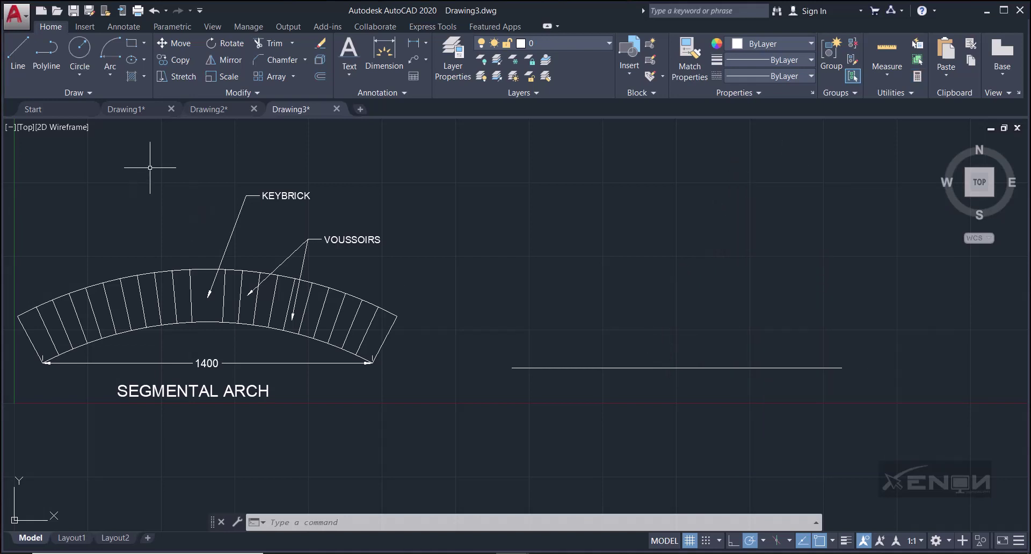
Step: Draw a vertical rise line 175 long upward from the midpoint of the 1400 span line
click(14, 58)
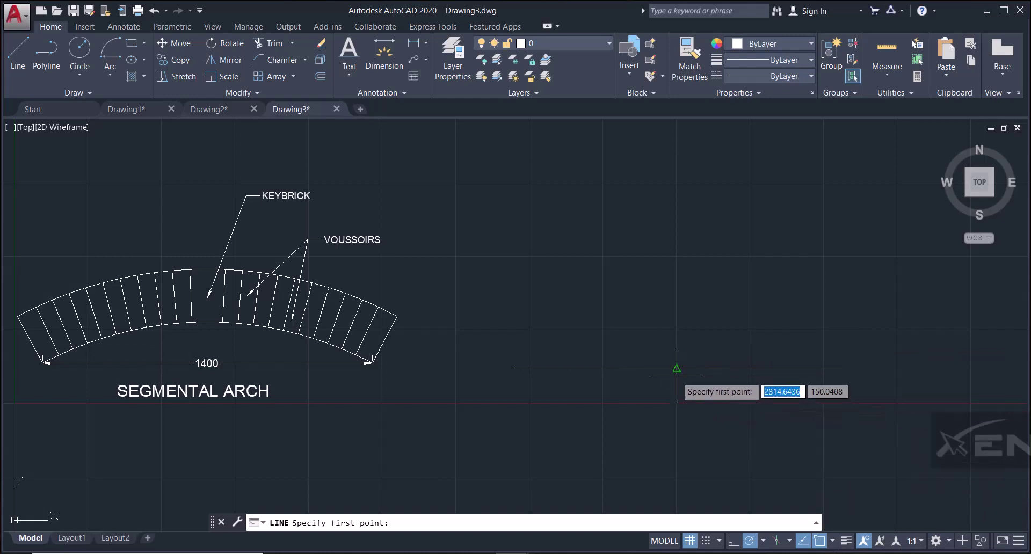
click(832, 540)
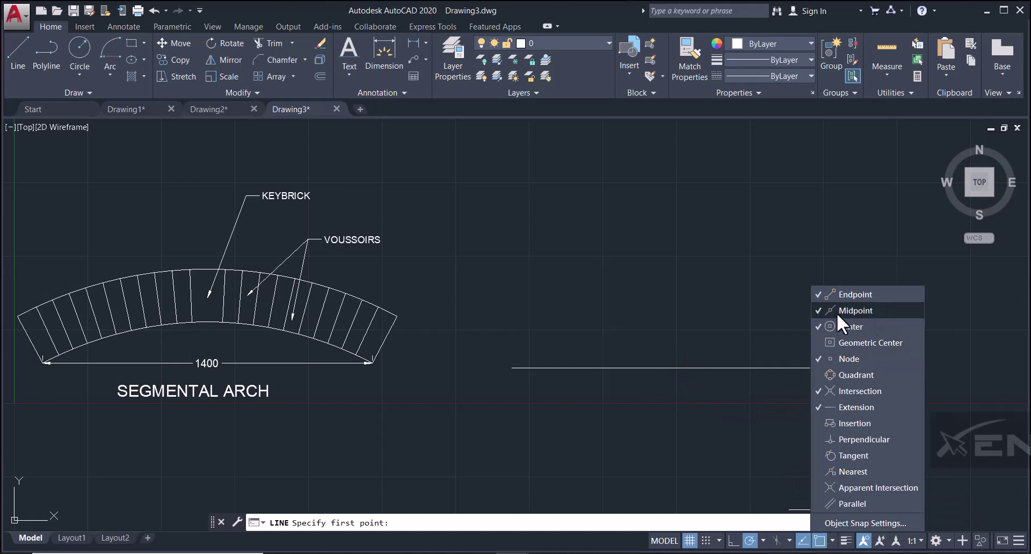
click(819, 310)
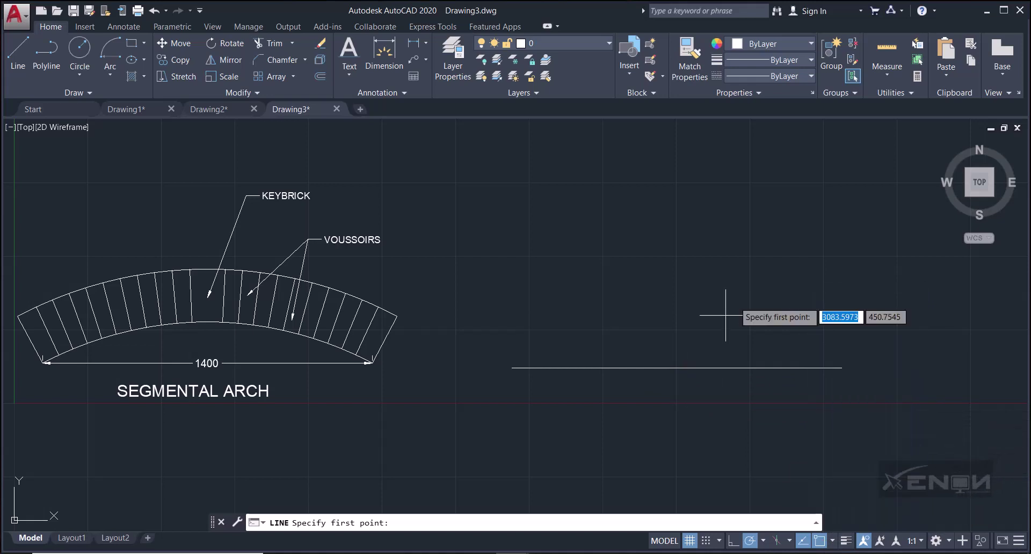
click(676, 368)
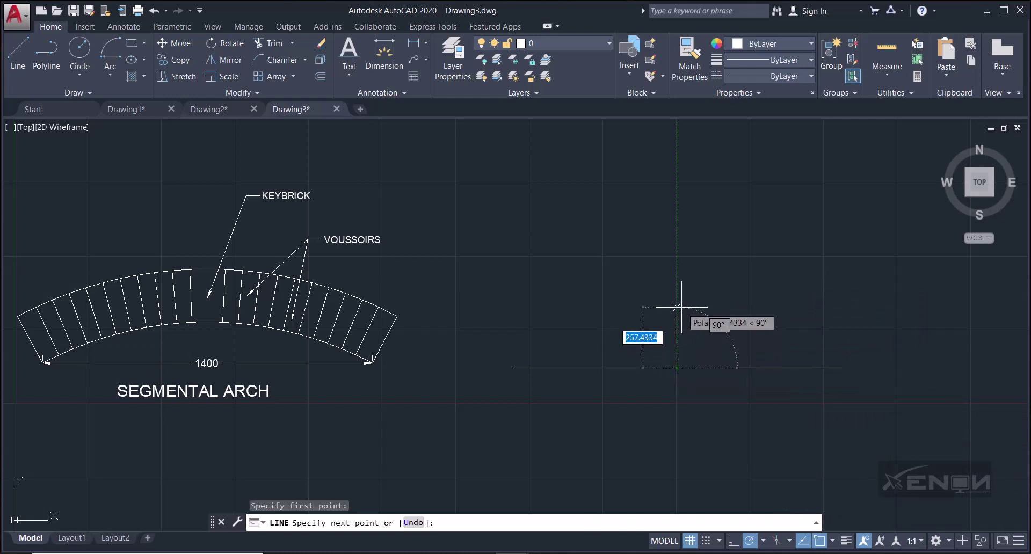
text(17)
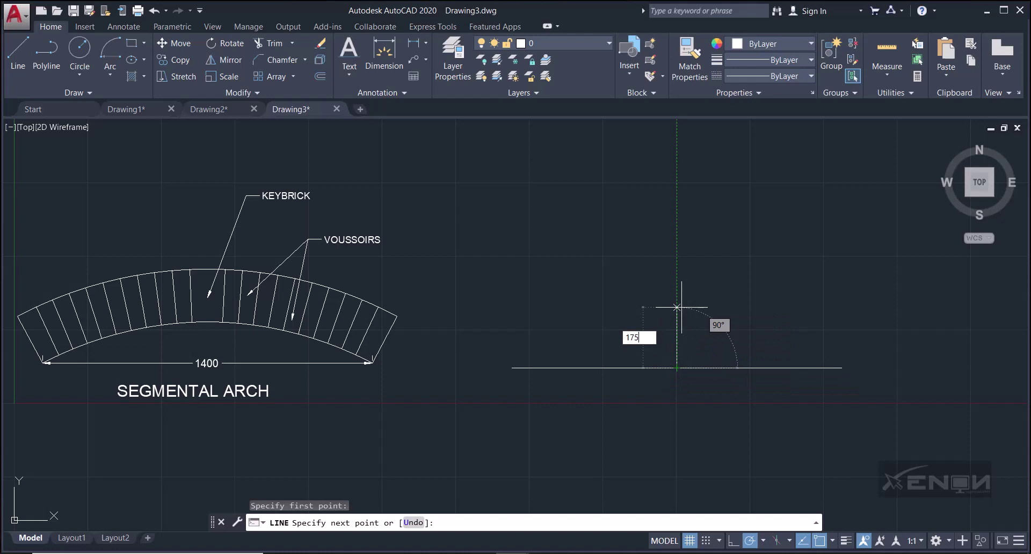
text(5)
key(Return)
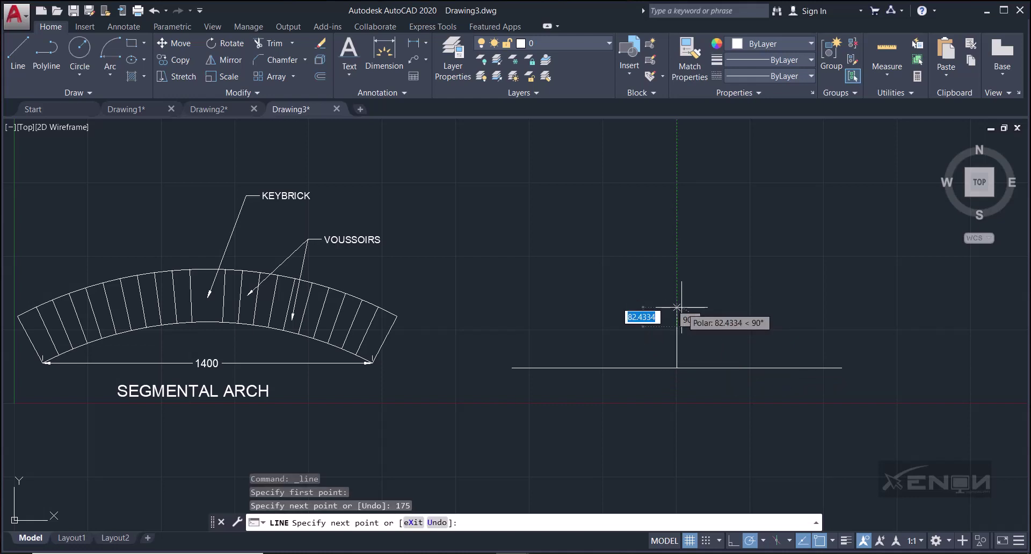
key(Escape)
Step: Draw a line from the top of the rise line to the left end of the span line
middle_drag(576, 333, 568, 290)
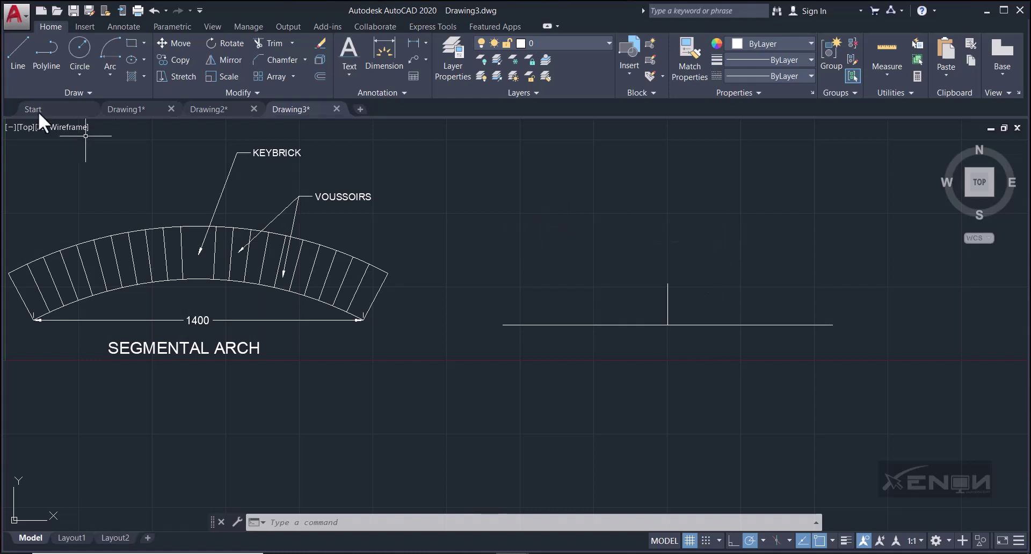
click(16, 54)
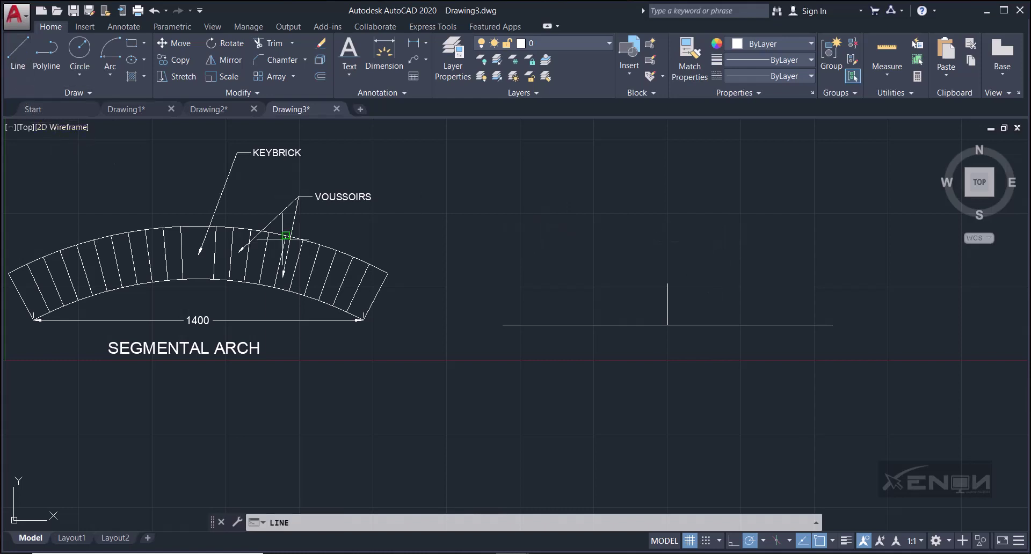
click(667, 283)
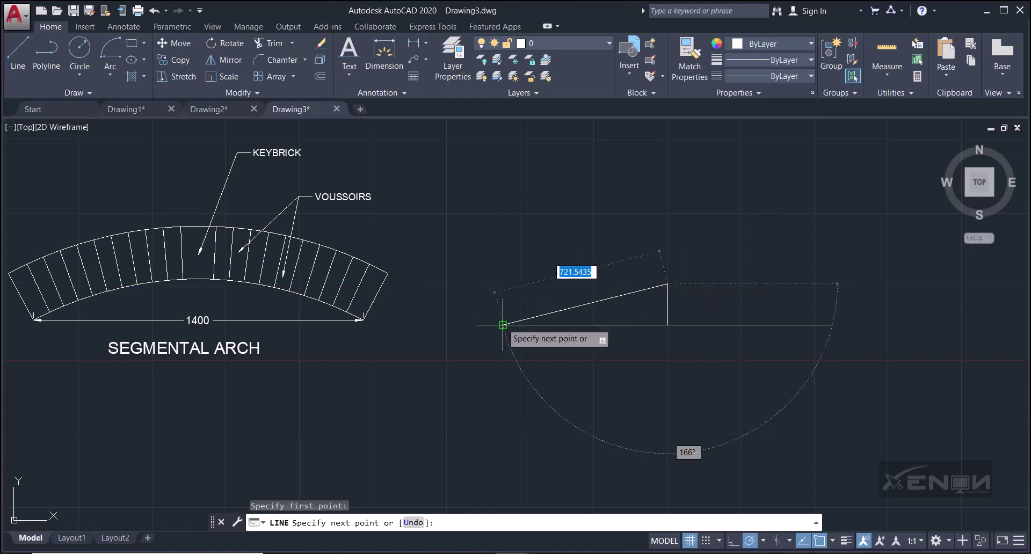
click(501, 323)
key(Escape)
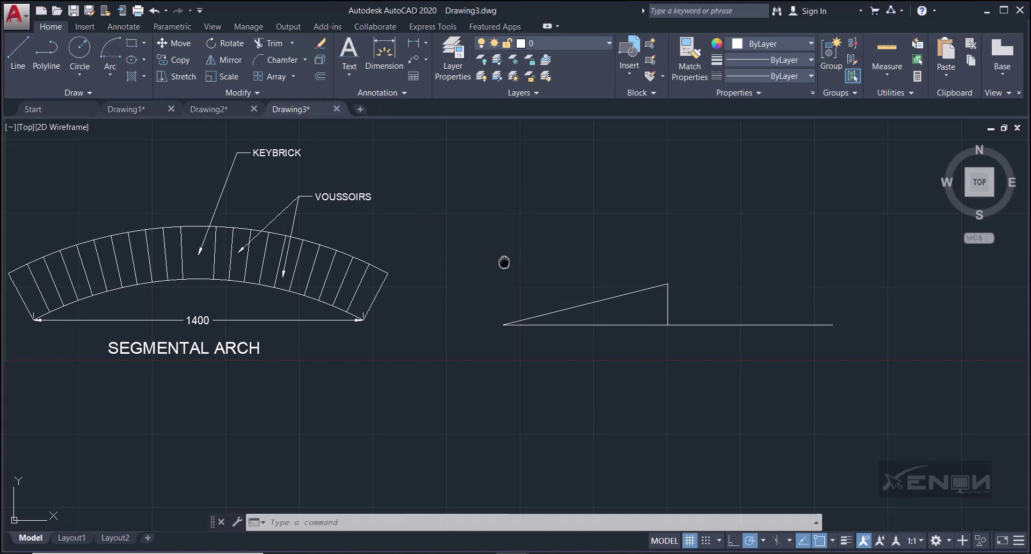
Step: Draw a short Center, Start, End arc of radius 540 centred on the rise line's top, above the sloping line
middle_drag(504, 262, 483, 284)
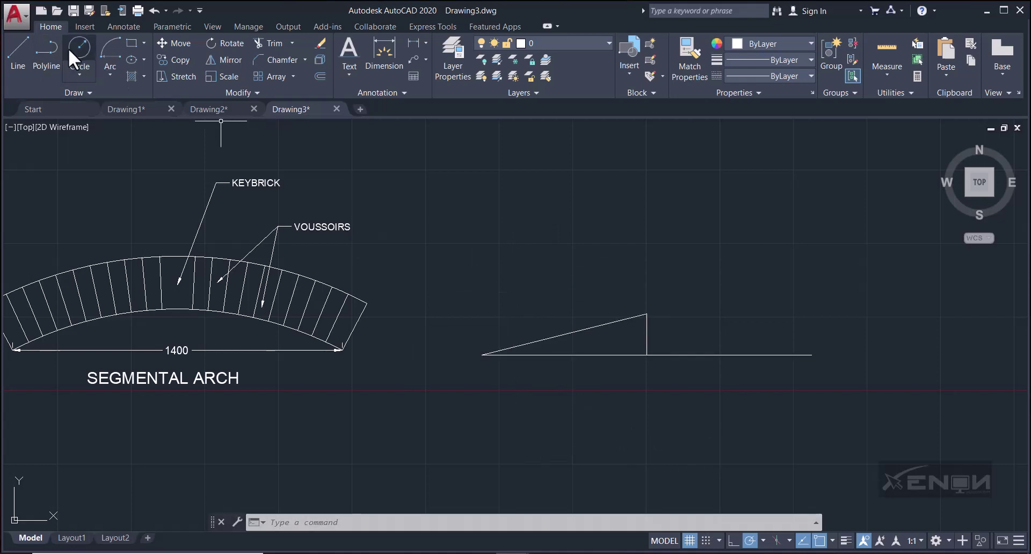
click(111, 75)
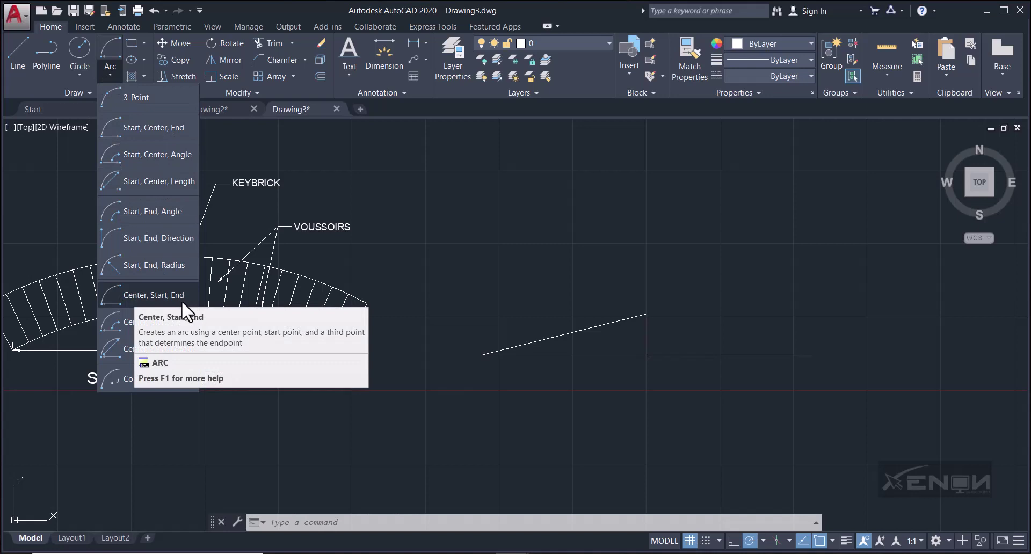
click(127, 295)
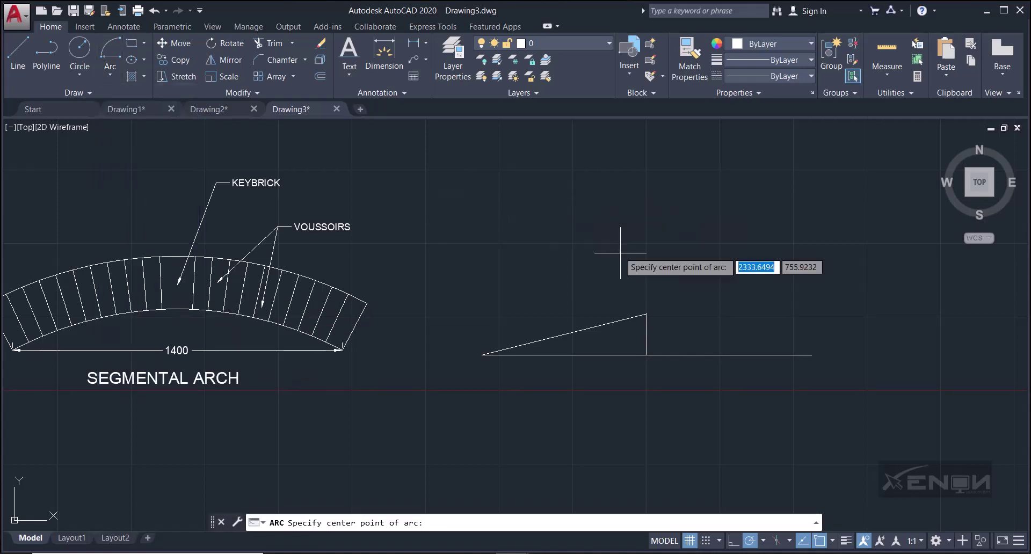
click(648, 313)
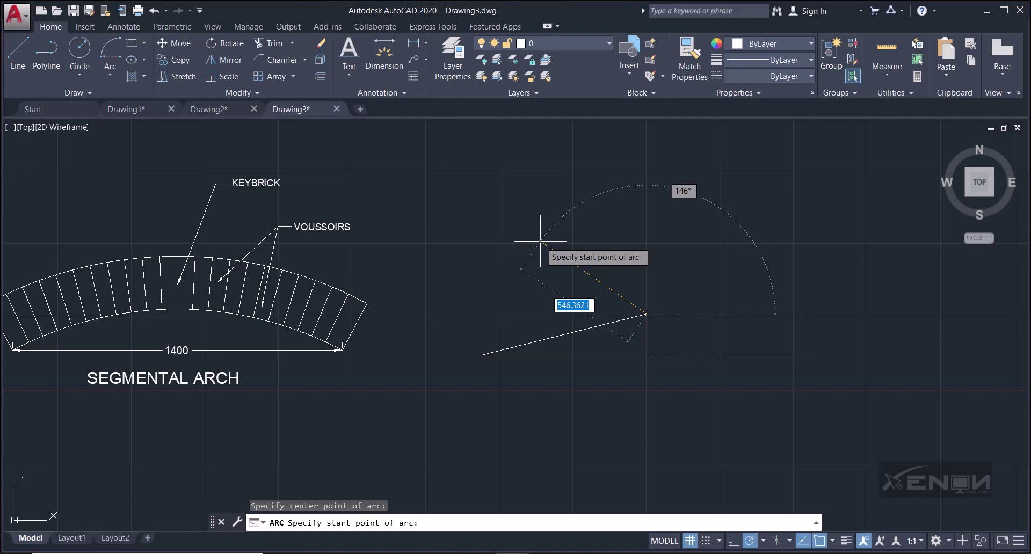
text(54)
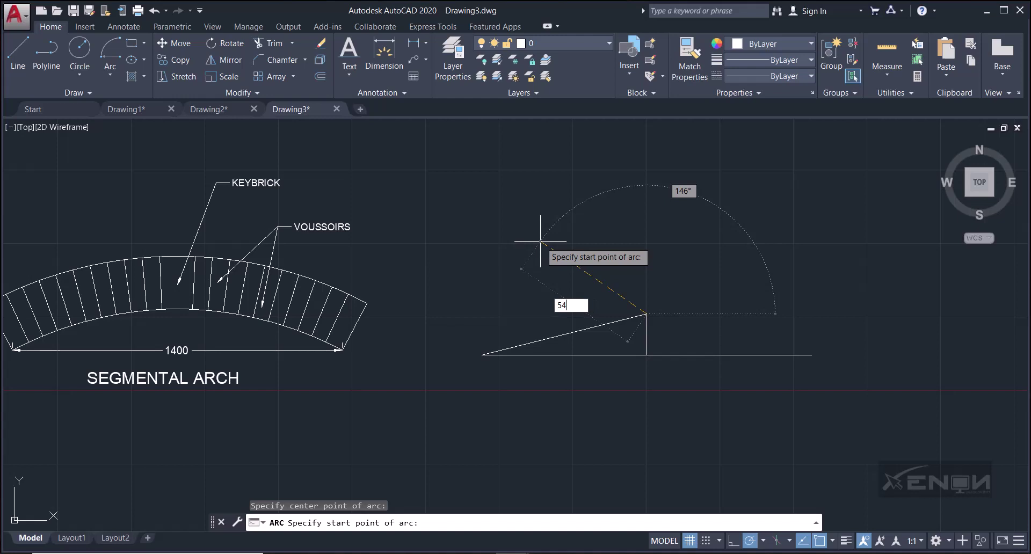
key(Return)
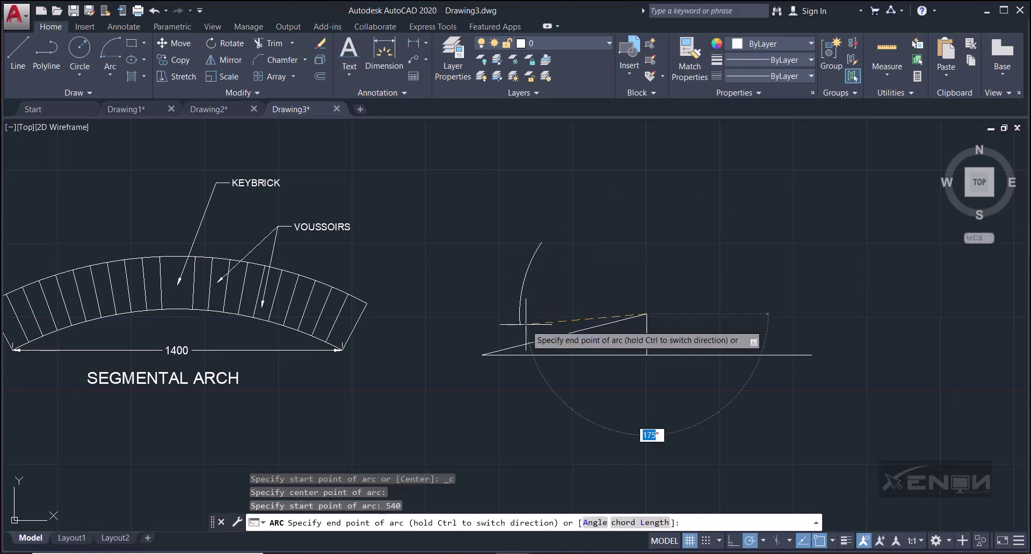
key(Escape)
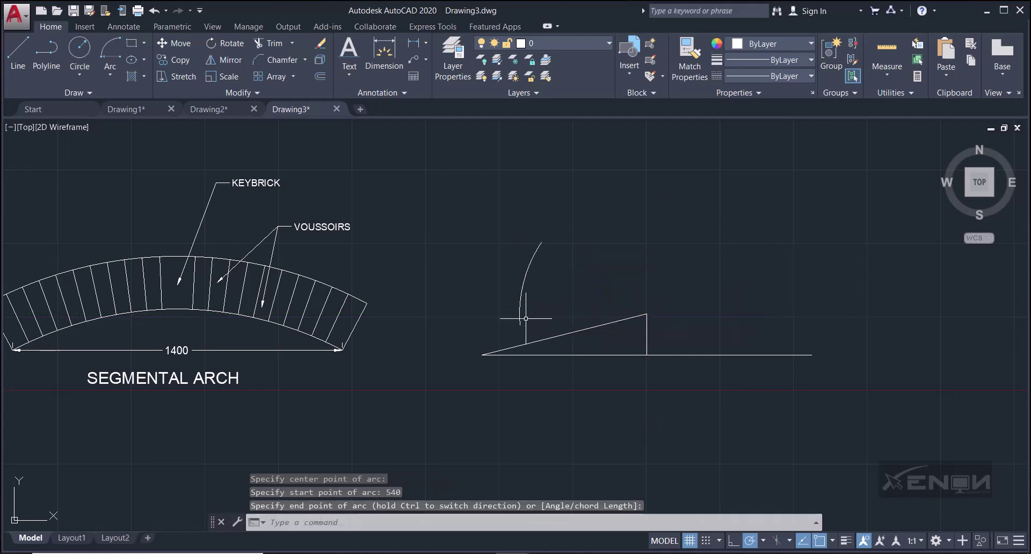
Step: Draw a Center, Start, End arc of radius 540 centred on the span line's left end, crossing the first arc above the sloping line
click(112, 46)
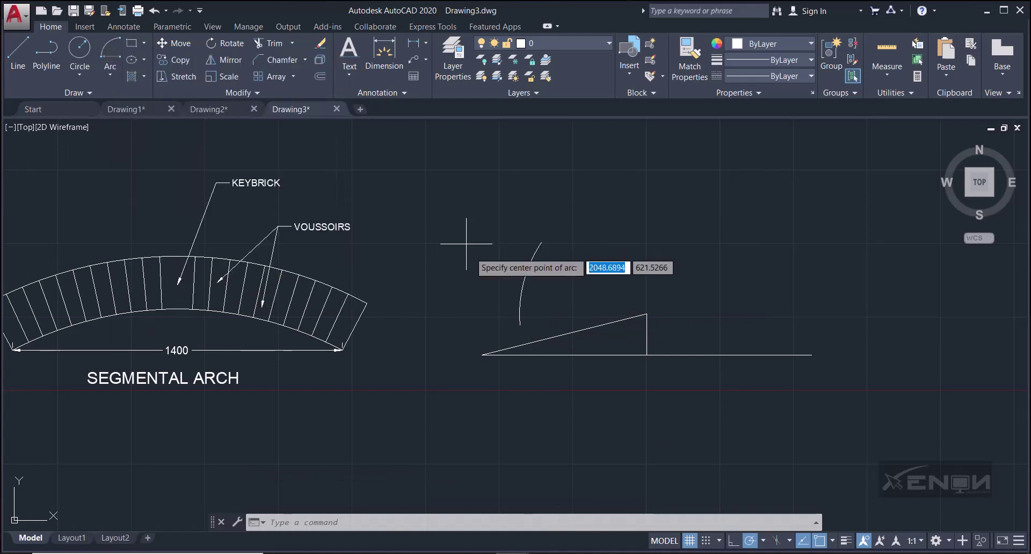
click(482, 354)
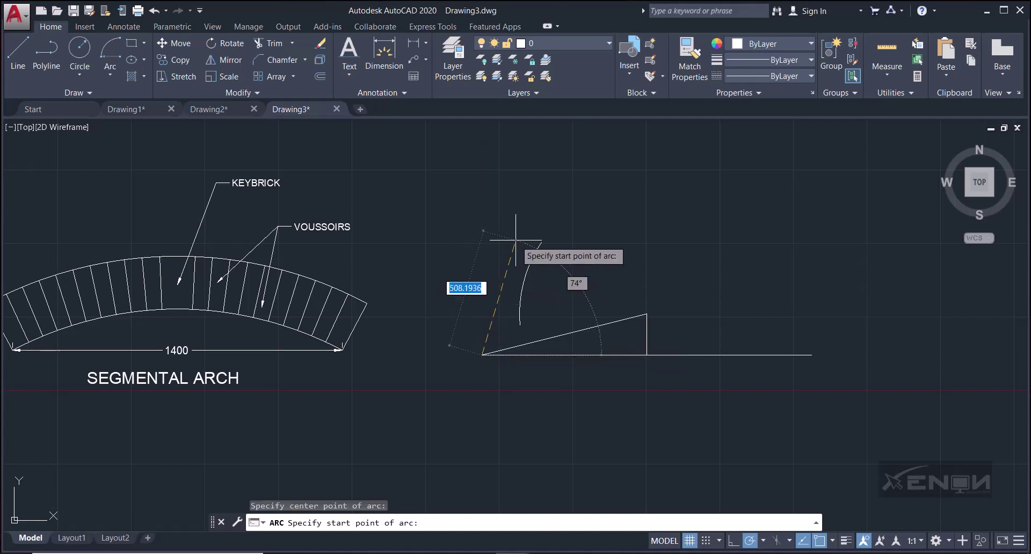
text(540)
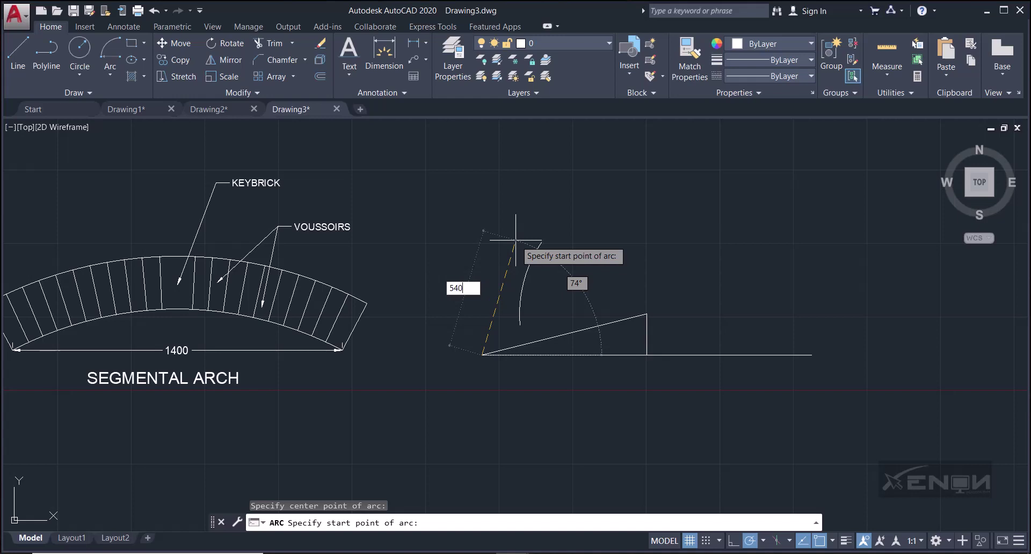
key(Return)
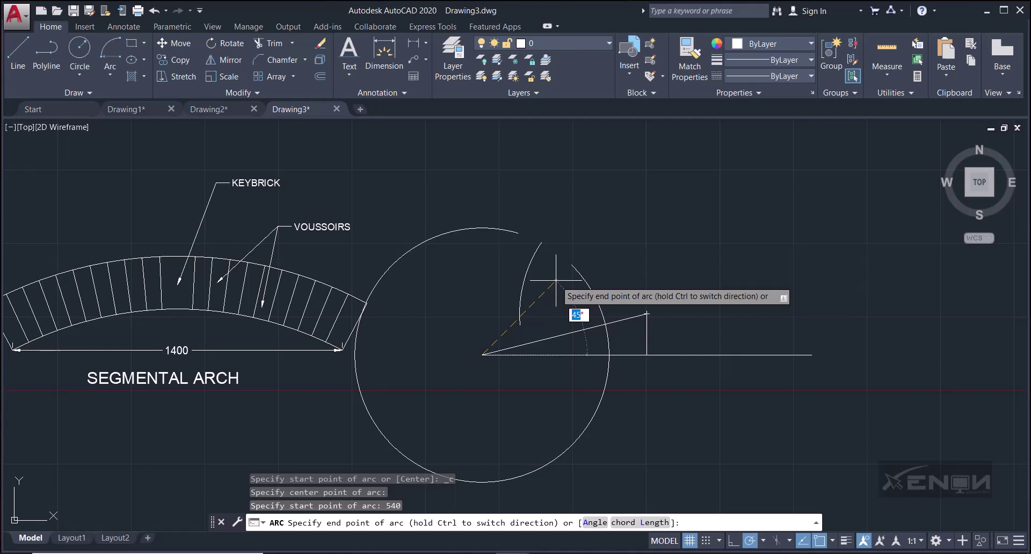
key(ctrl)
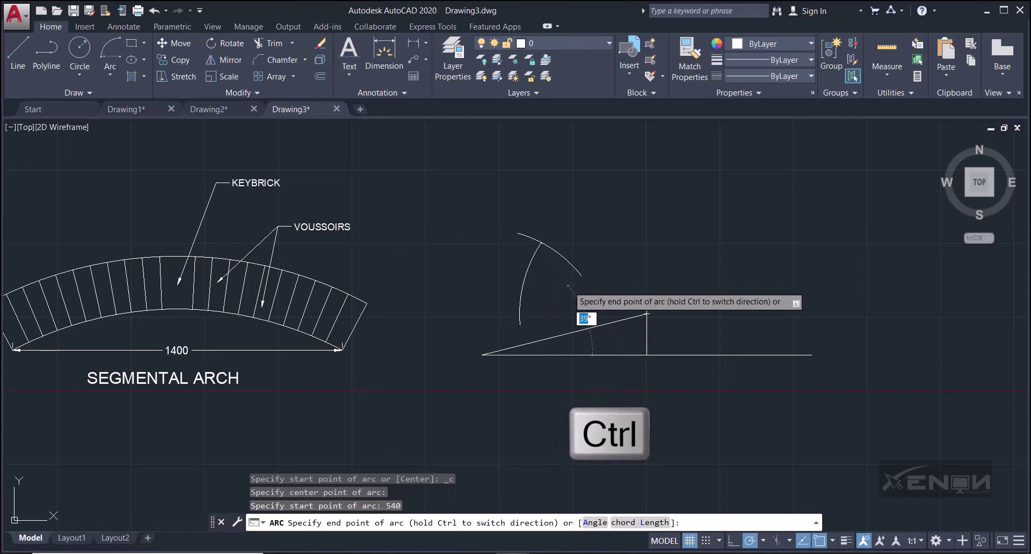
click(542, 247)
scroll(542, 247, up, 8)
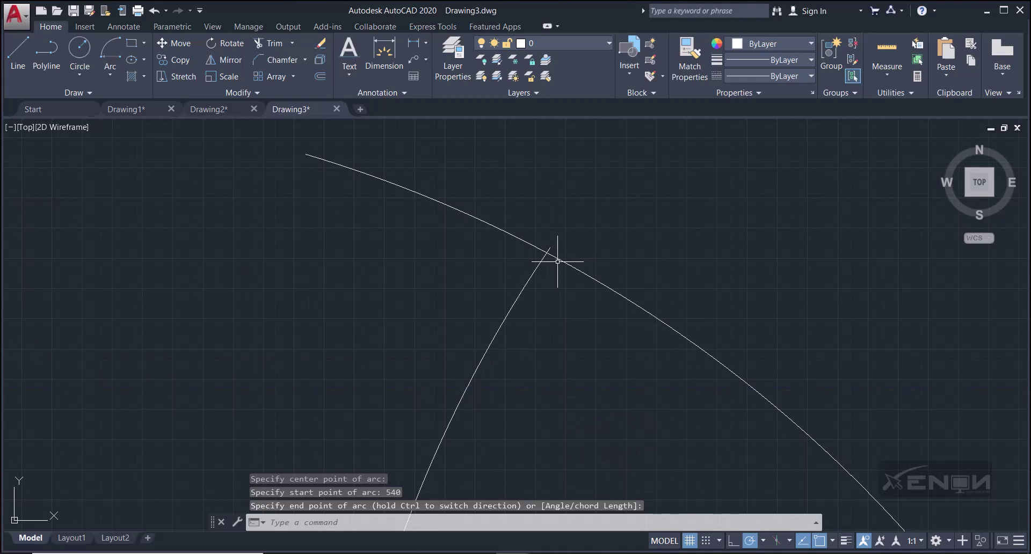
scroll(552, 250, down, 6)
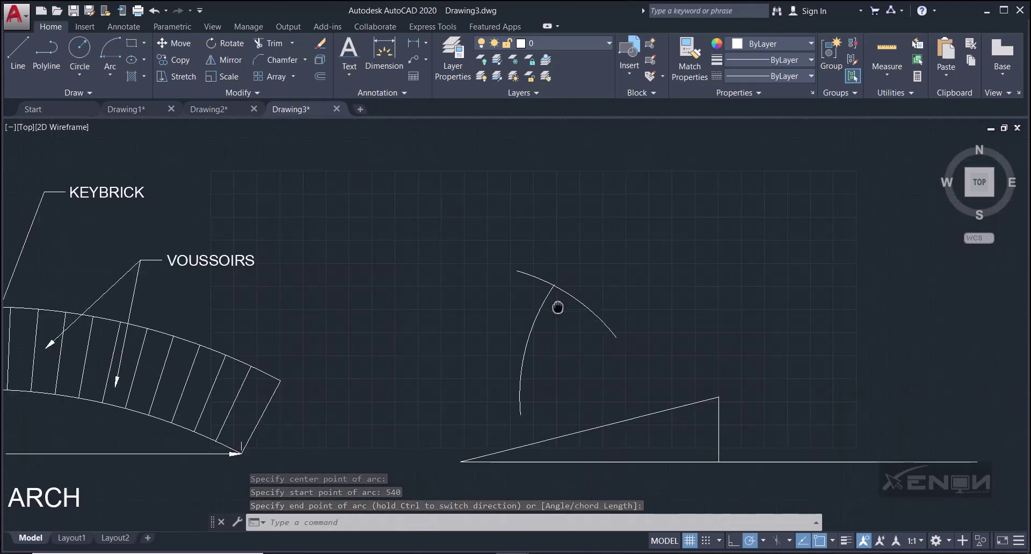
Step: Mirror the two crossing arcs about the sloping line, keeping the source arcs
middle_drag(555, 306, 518, 276)
middle_drag(566, 304, 526, 294)
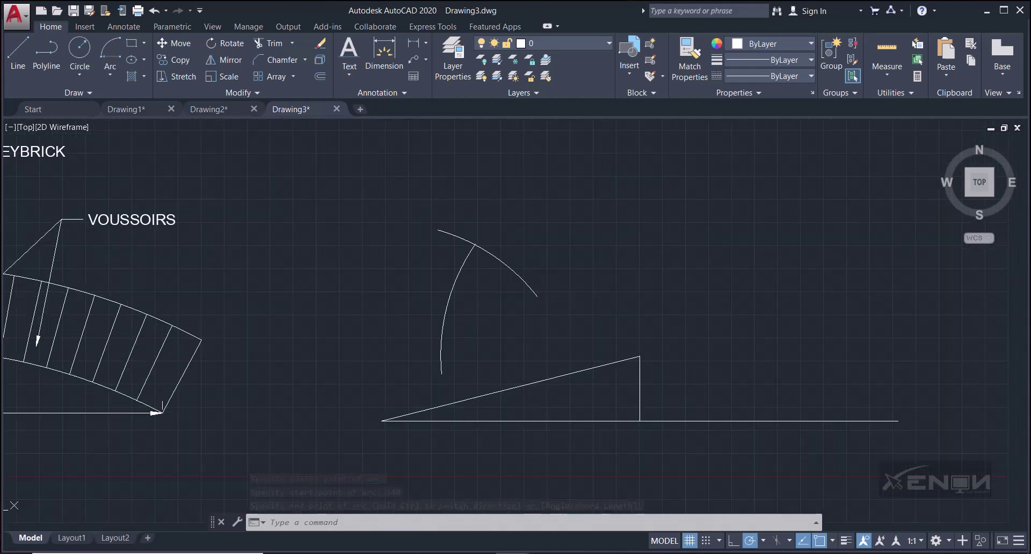
click(541, 328)
click(421, 221)
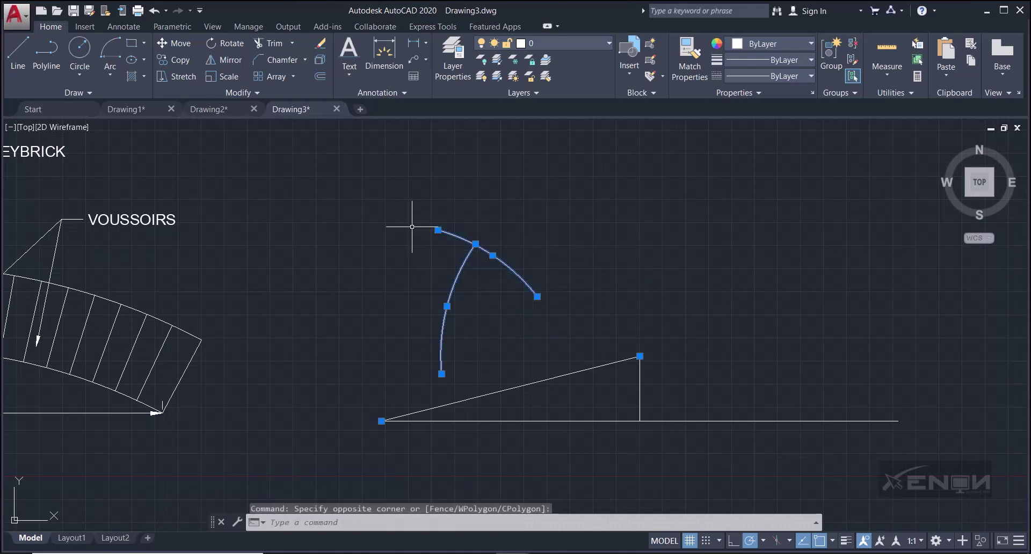
middle_drag(569, 361, 526, 322)
click(226, 59)
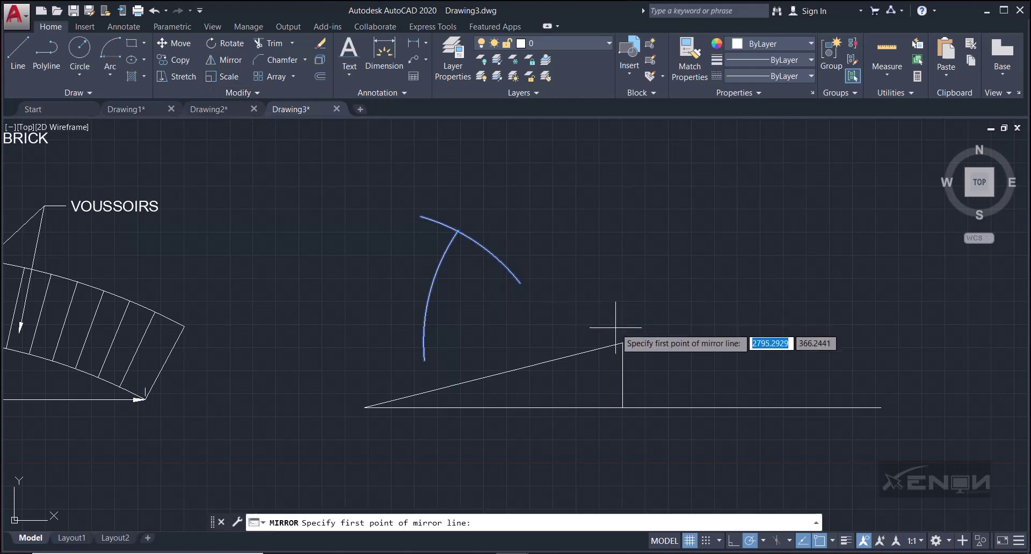
click(622, 344)
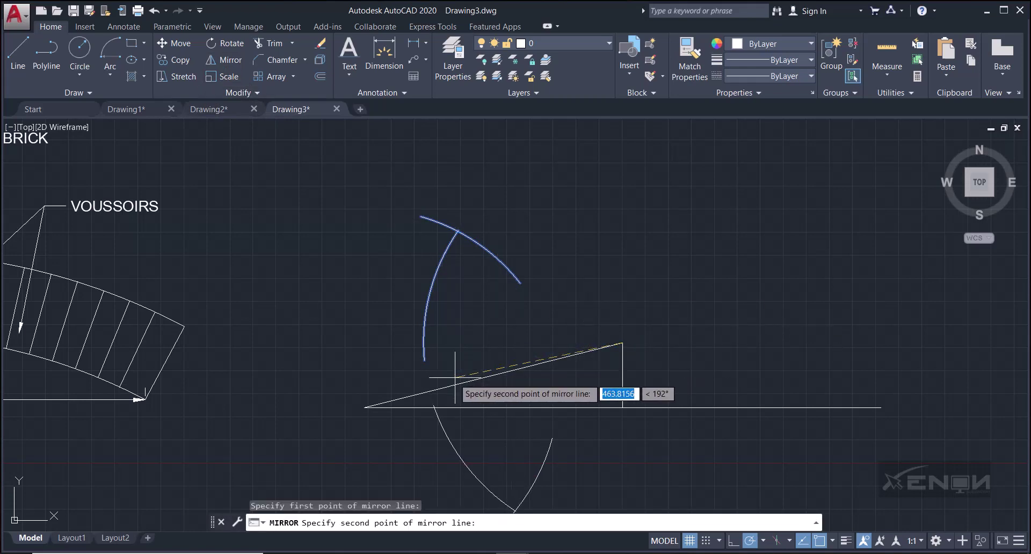
click(364, 407)
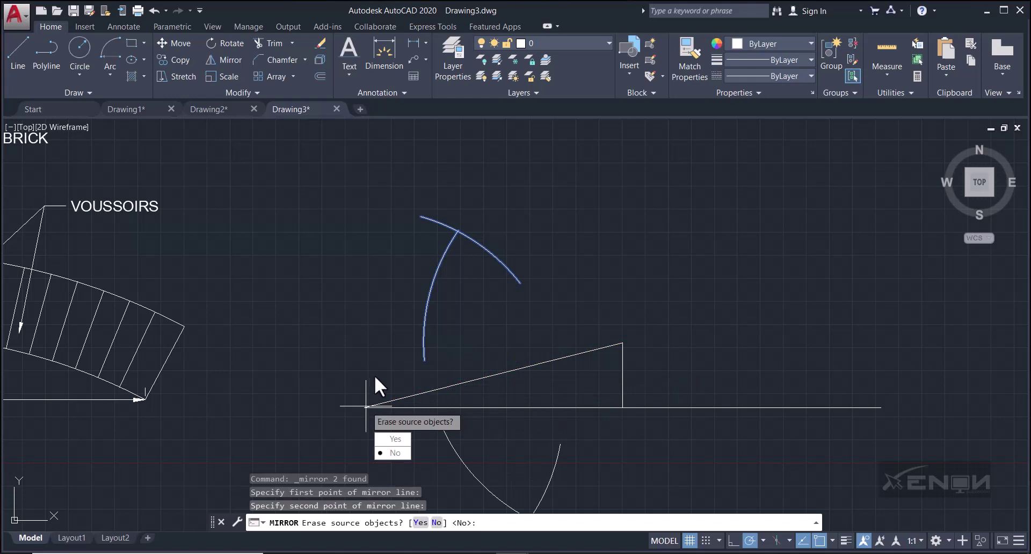
click(394, 452)
Step: Draw a bisector line from the upper arcs' intersection to the mirrored arcs' intersection below the span line
middle_drag(561, 305, 512, 271)
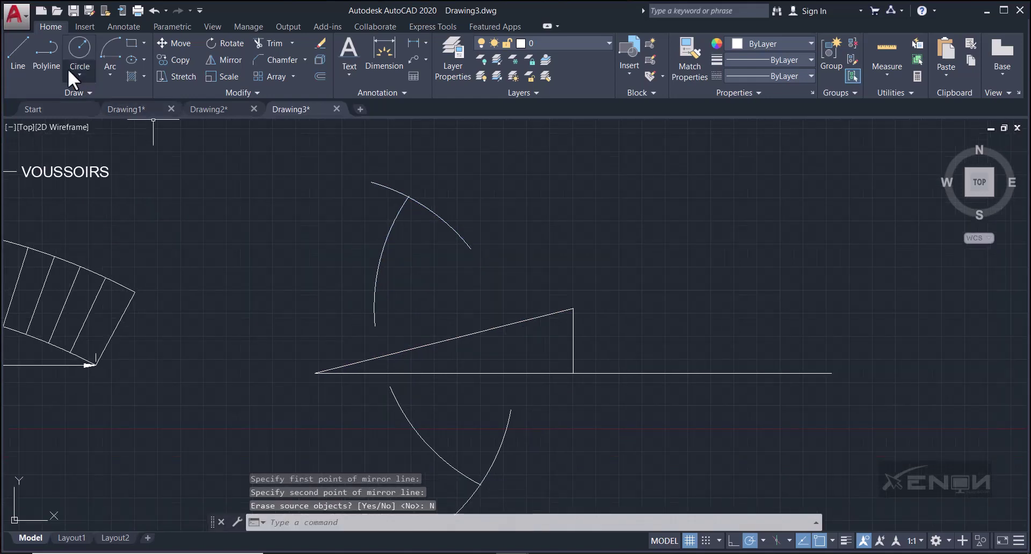
click(18, 50)
scroll(402, 182, up, 5)
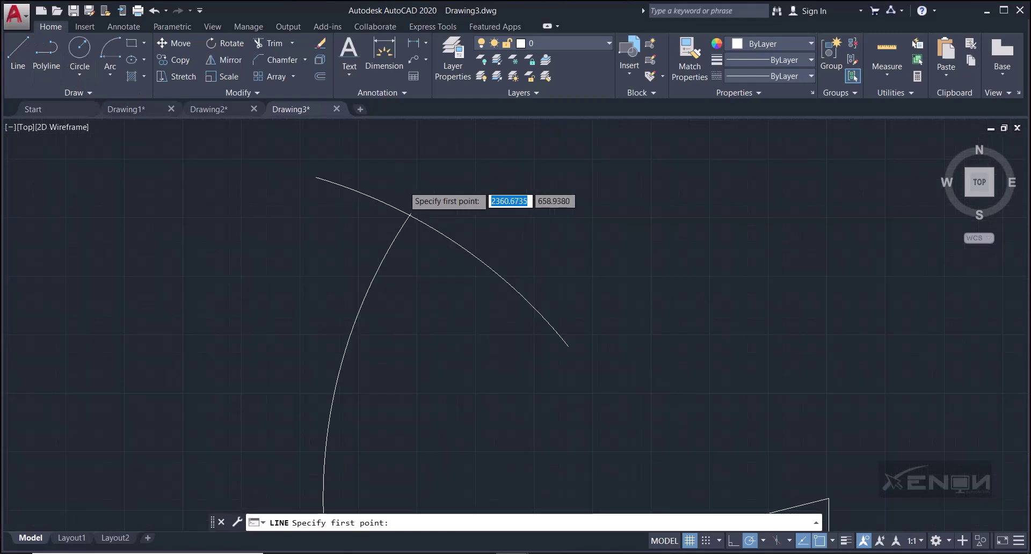
click(417, 260)
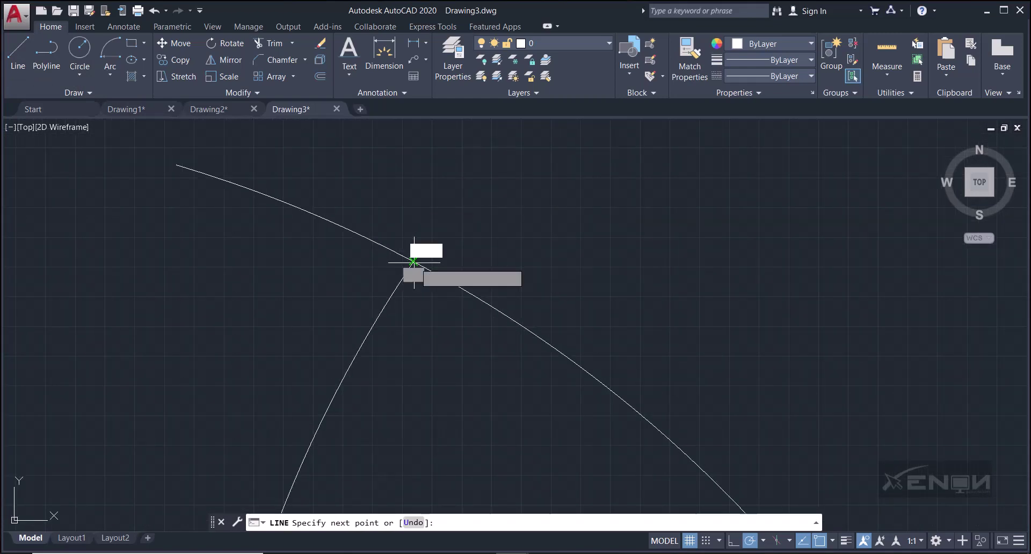
scroll(475, 364, down, 4)
scroll(474, 365, down, 5)
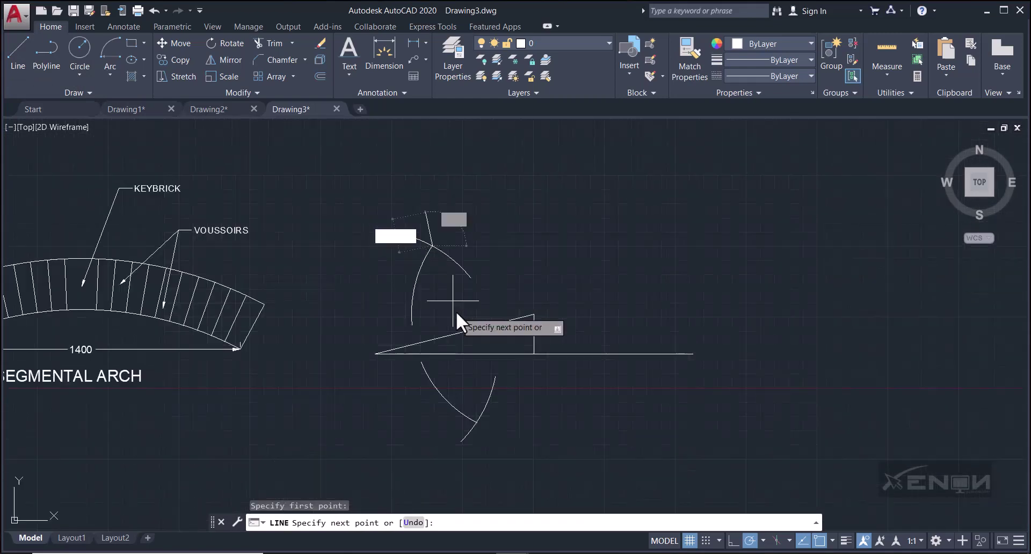
scroll(456, 312, up, 5)
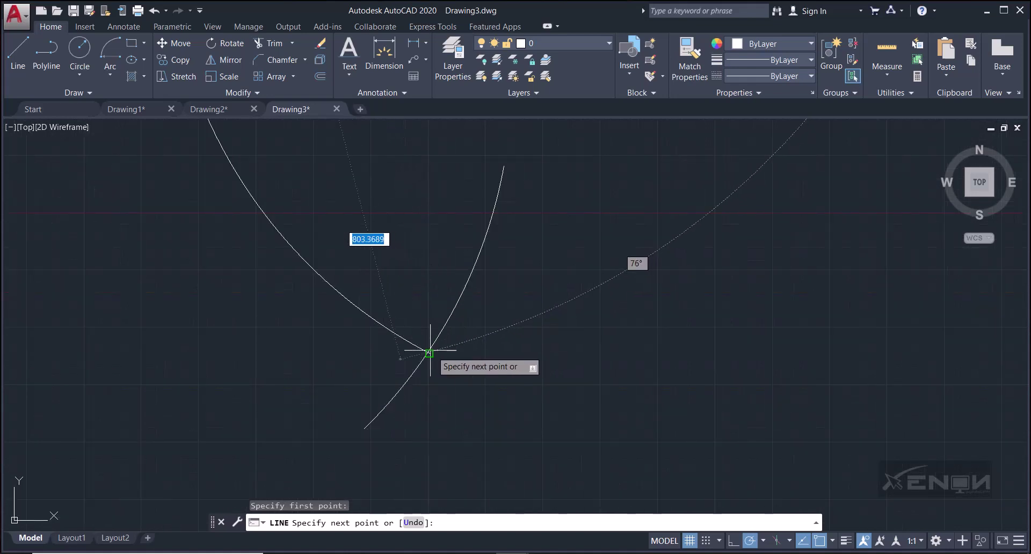
middle_drag(427, 350, 414, 368)
click(413, 367)
key(Return)
scroll(356, 230, down, 3)
scroll(407, 308, down, 3)
mouse_move(352, 249)
middle_down()
mouse_move(439, 211)
mouse_move(455, 219)
middle_up()
scroll(455, 219, down, 5)
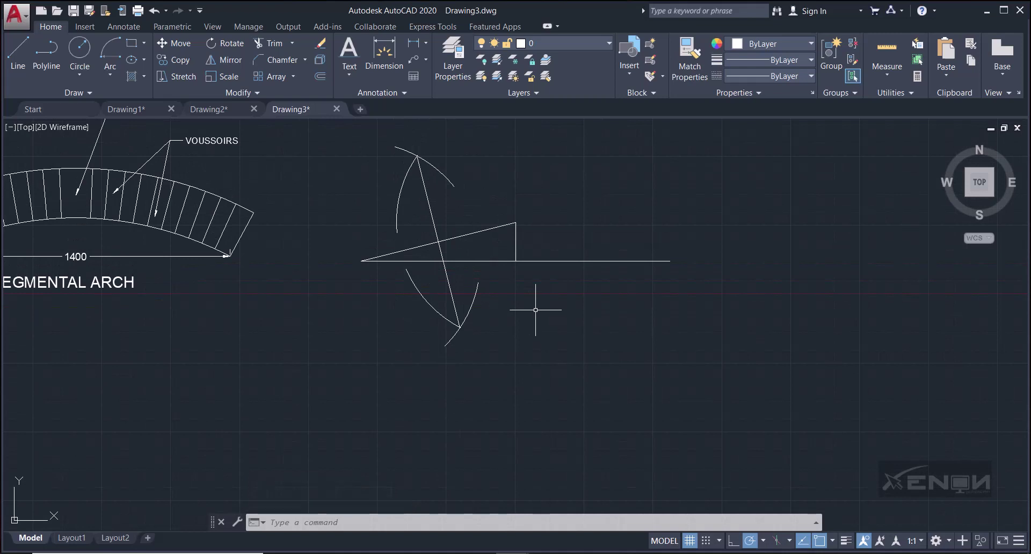
middle_drag(528, 328, 525, 306)
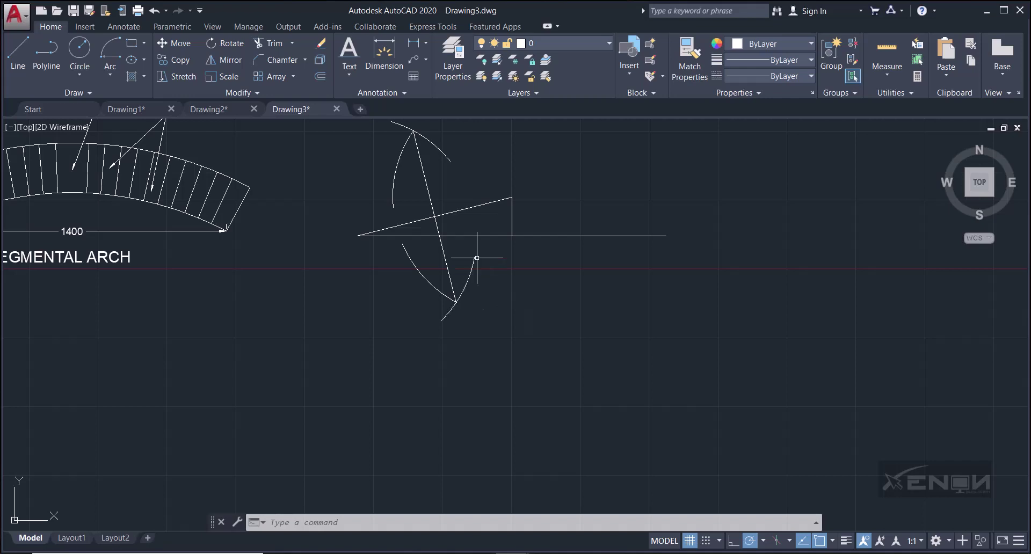
click(512, 223)
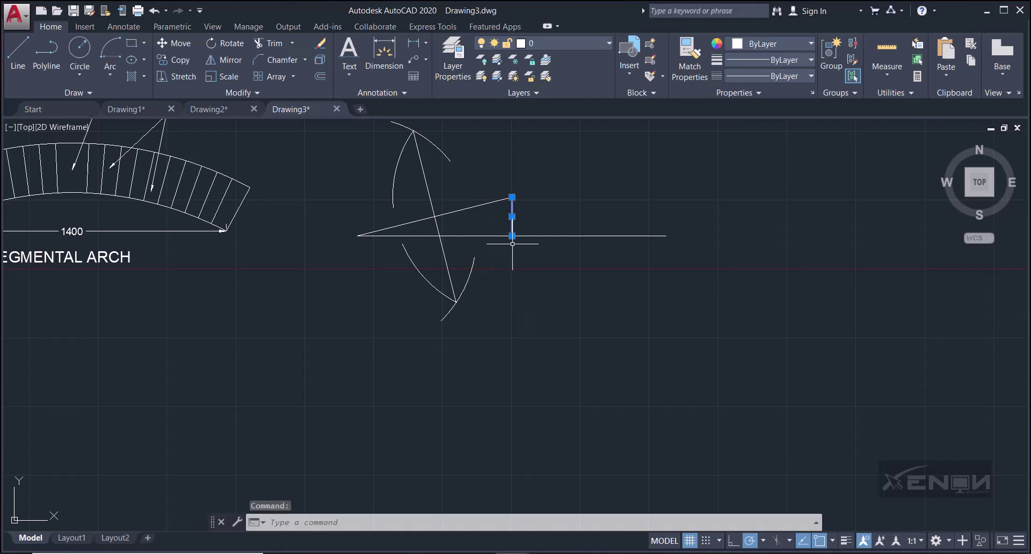
click(512, 235)
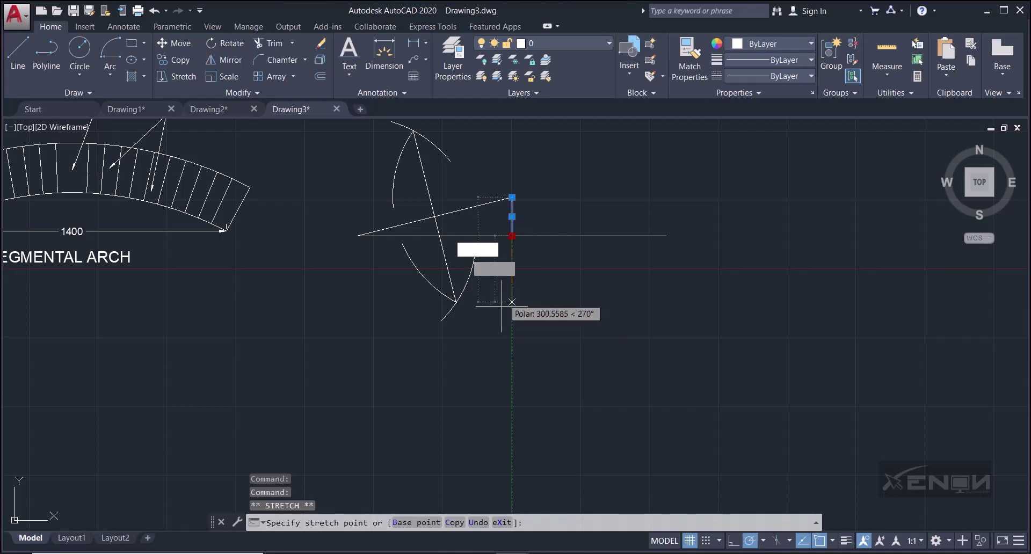
key(Escape)
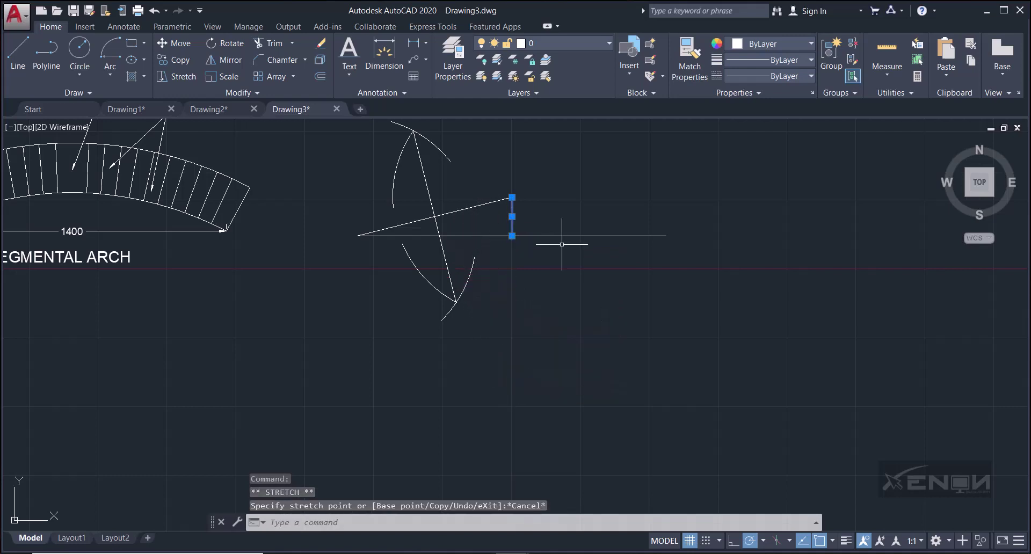
key(Escape)
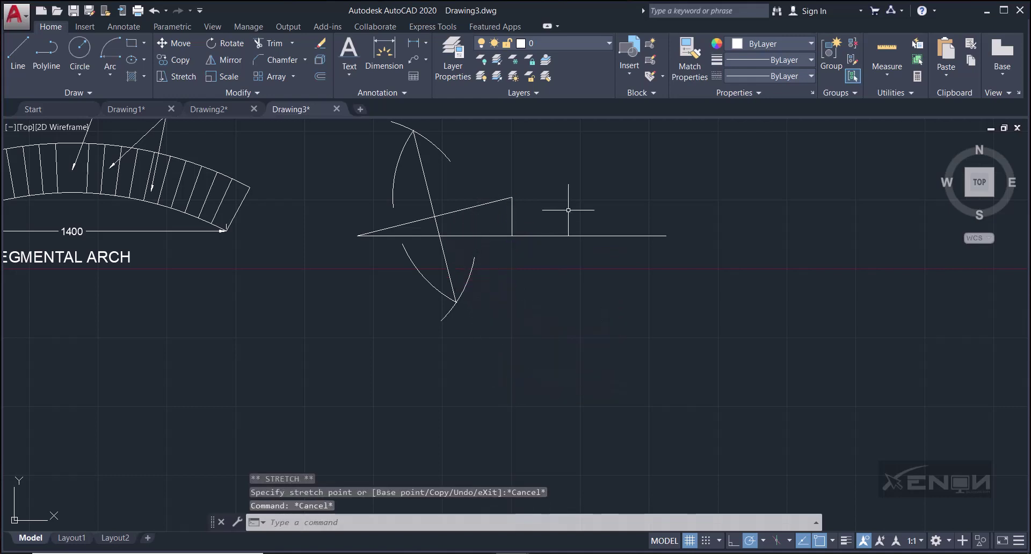
Step: Stretch the lower end of the vertical rise line straight down, far below the span line and the mirrored arcs
click(512, 213)
mouse_move(512, 236)
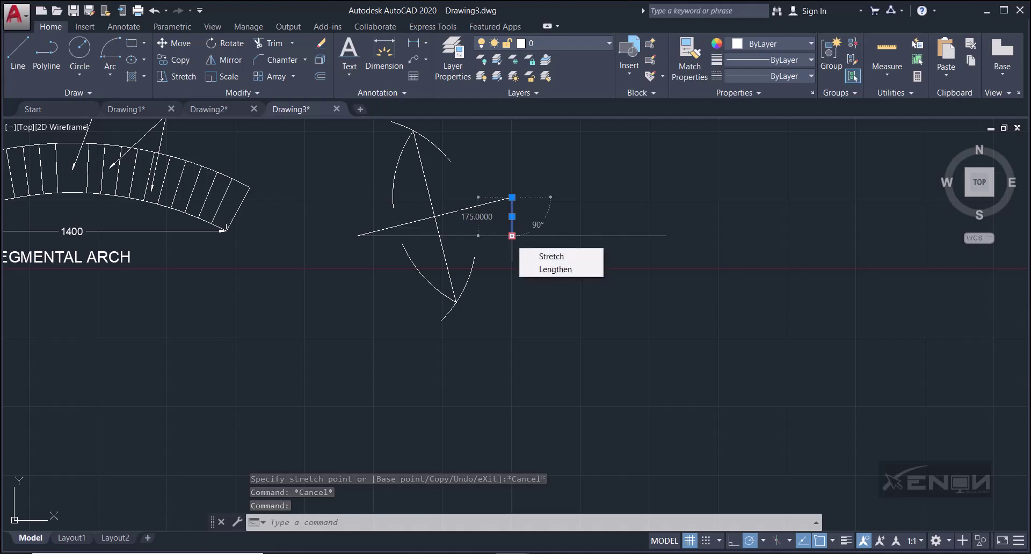
click(512, 235)
scroll(505, 418, down, 1)
middle_drag(505, 418, 511, 348)
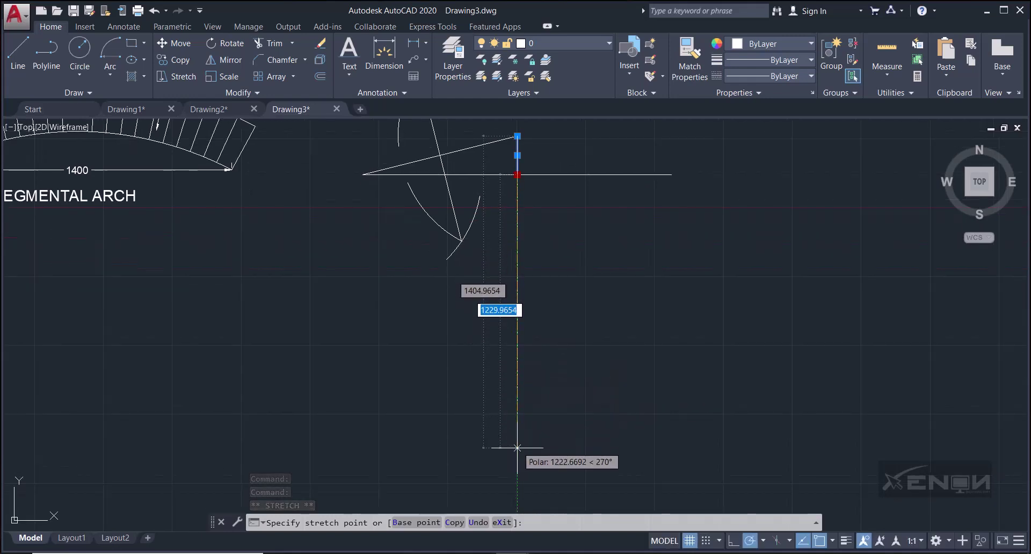
click(517, 475)
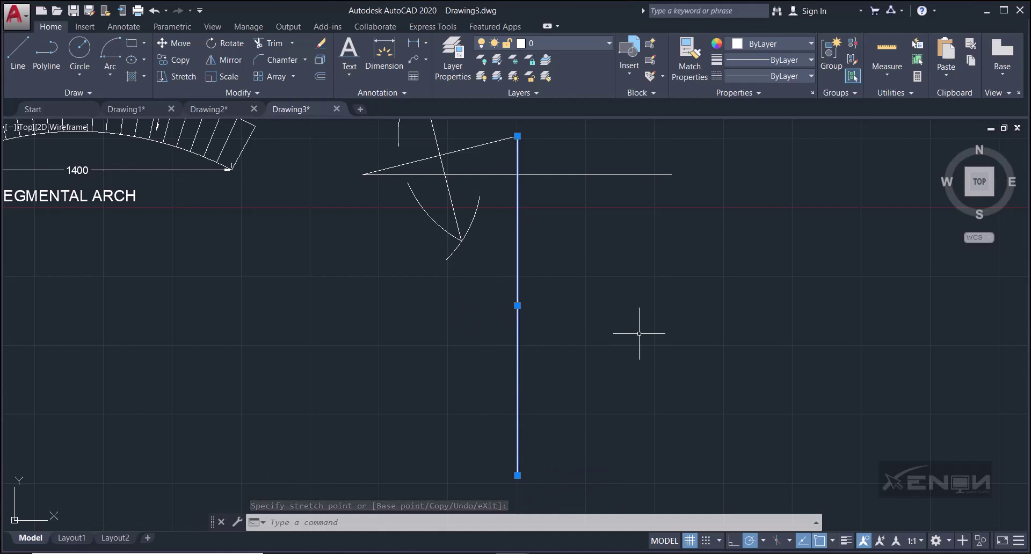
key(Escape)
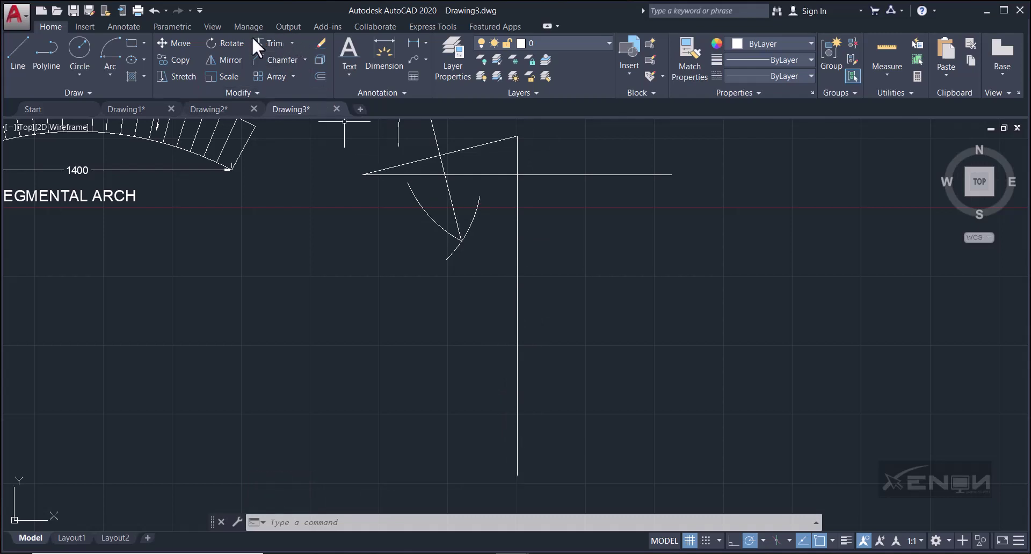
Step: Extend the lower end of the bisector line to meet the lengthened vertical line
click(292, 43)
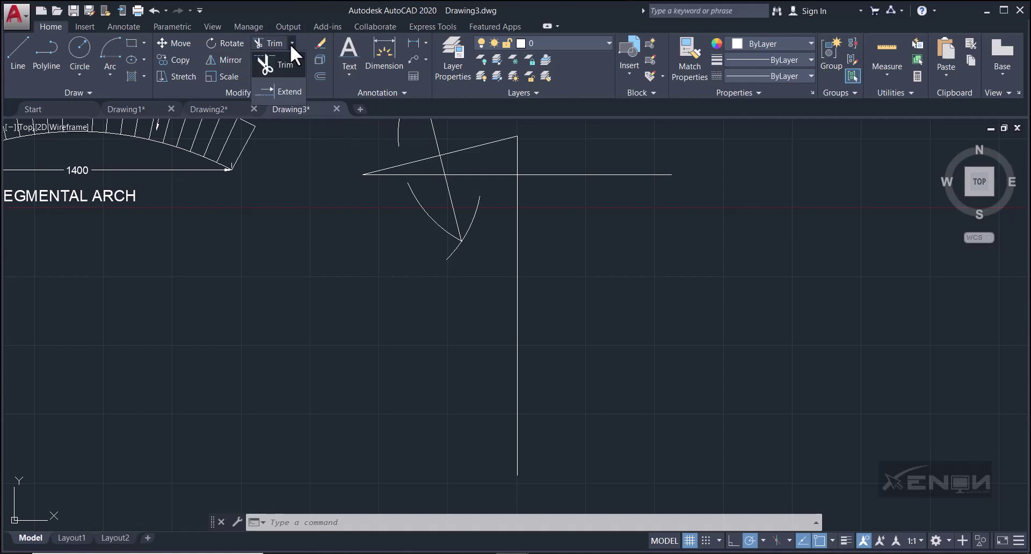
click(275, 89)
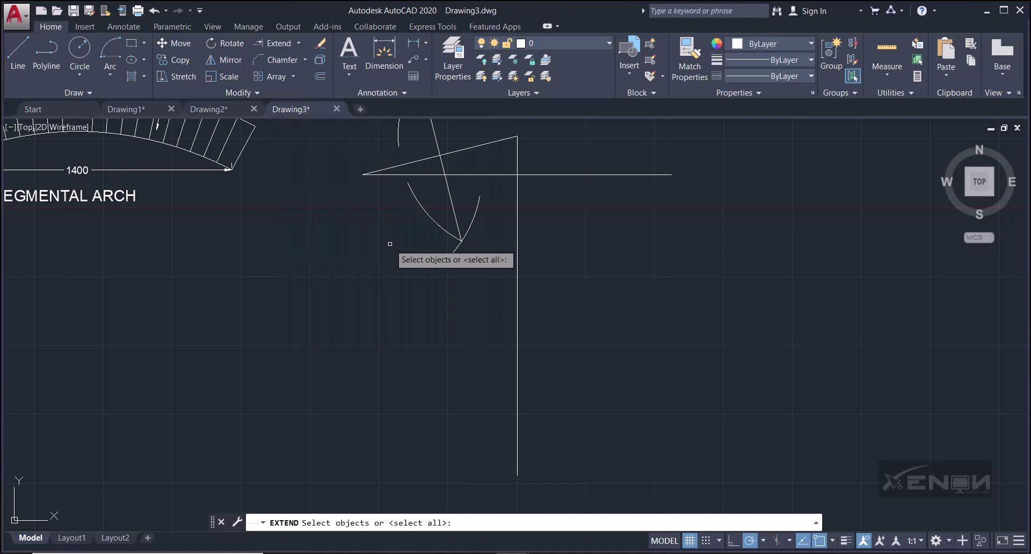
key(Return)
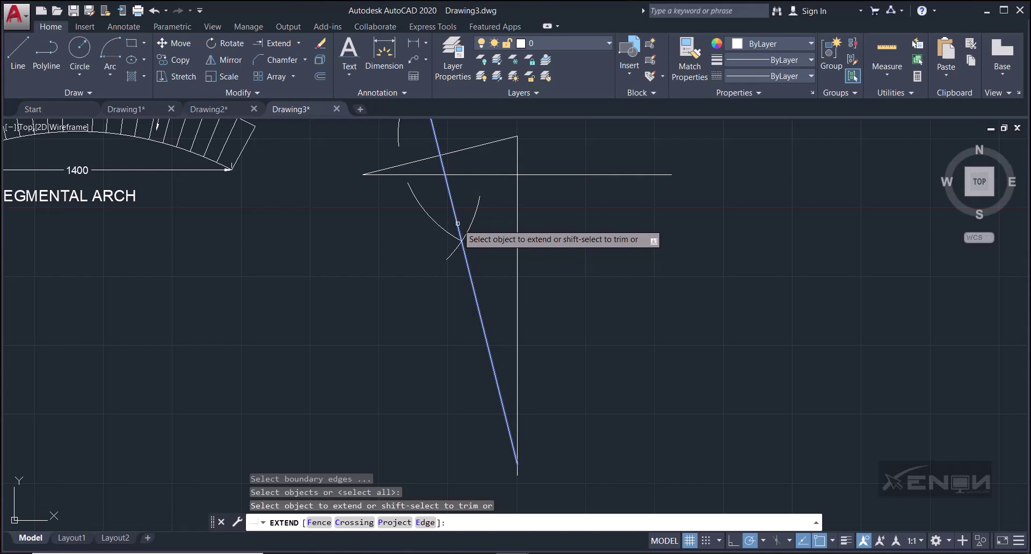
click(462, 239)
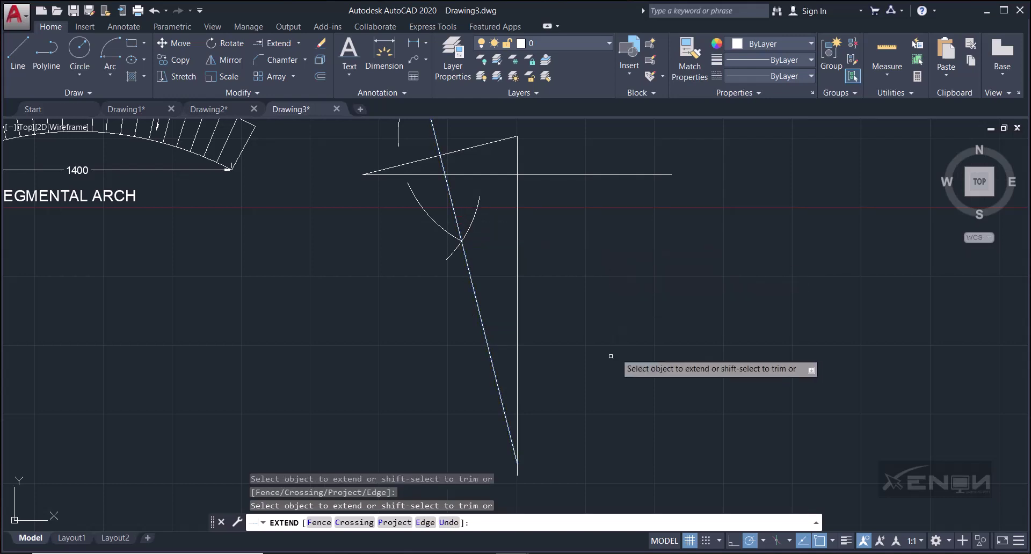
key(Return)
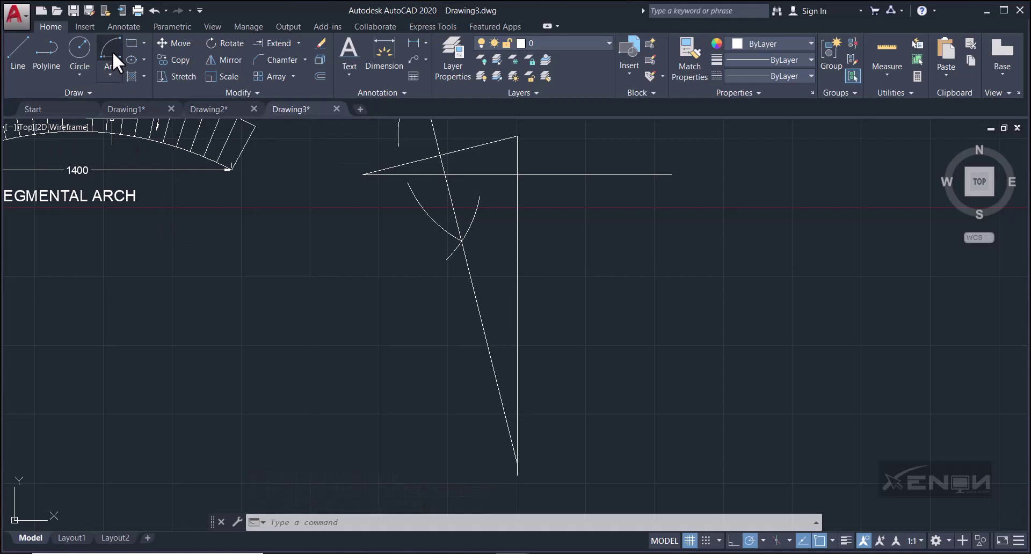
Step: Draw an arc centred where the bisector meets the vertical line, from the top of the rise to the span line's left end
click(111, 75)
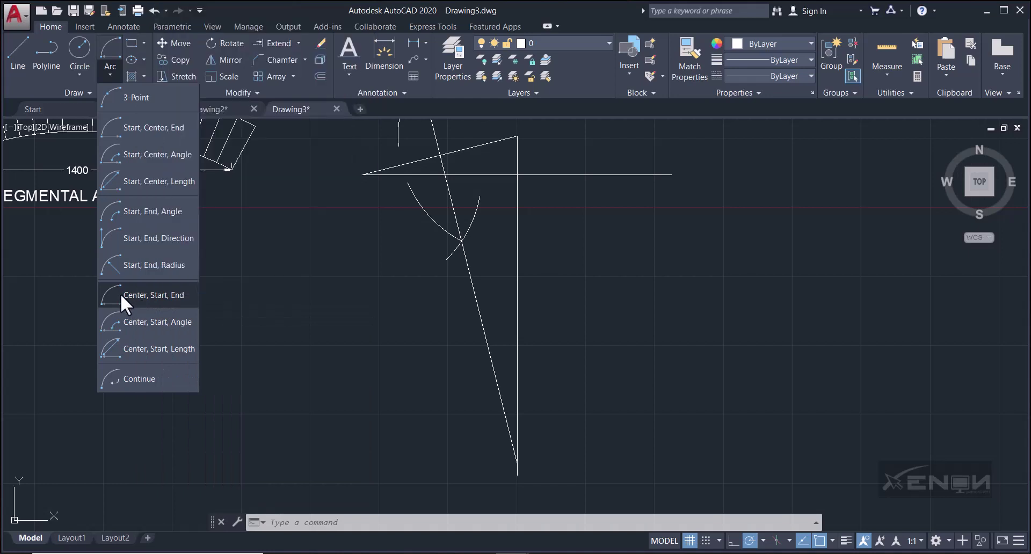
click(120, 294)
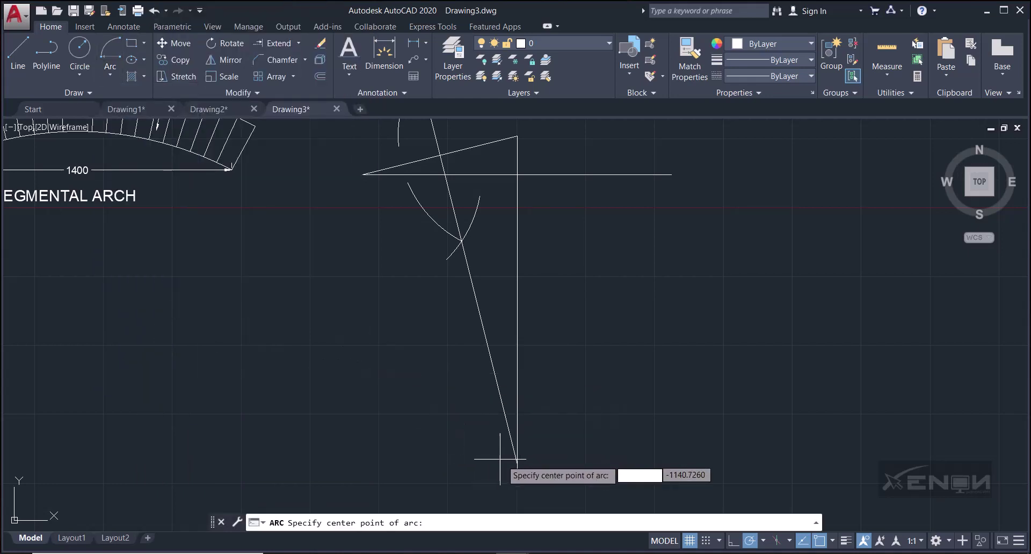
click(517, 462)
middle_drag(507, 316, 516, 418)
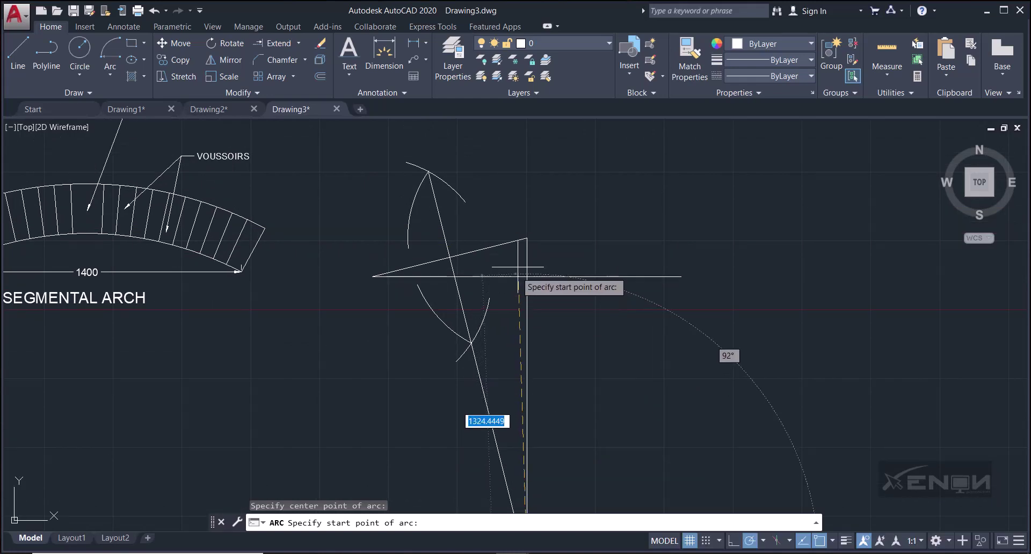
click(527, 238)
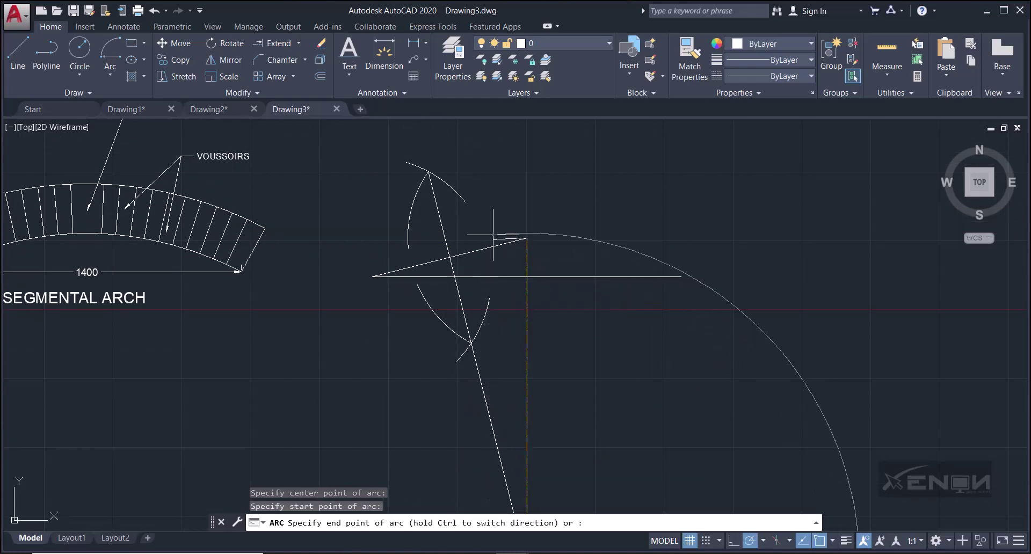
click(370, 275)
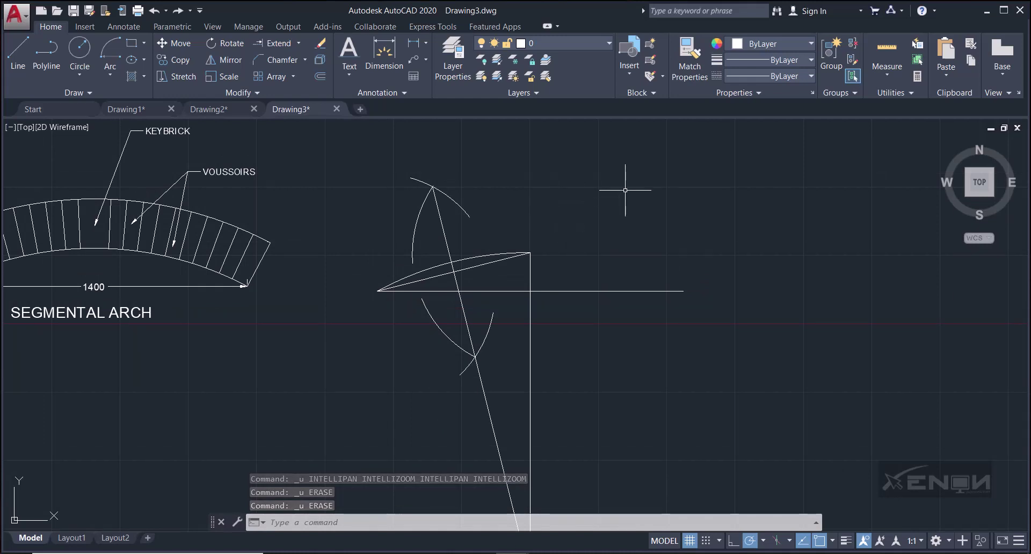
Step: Offset the new arch curve outward by 225
scroll(623, 195, down, 2)
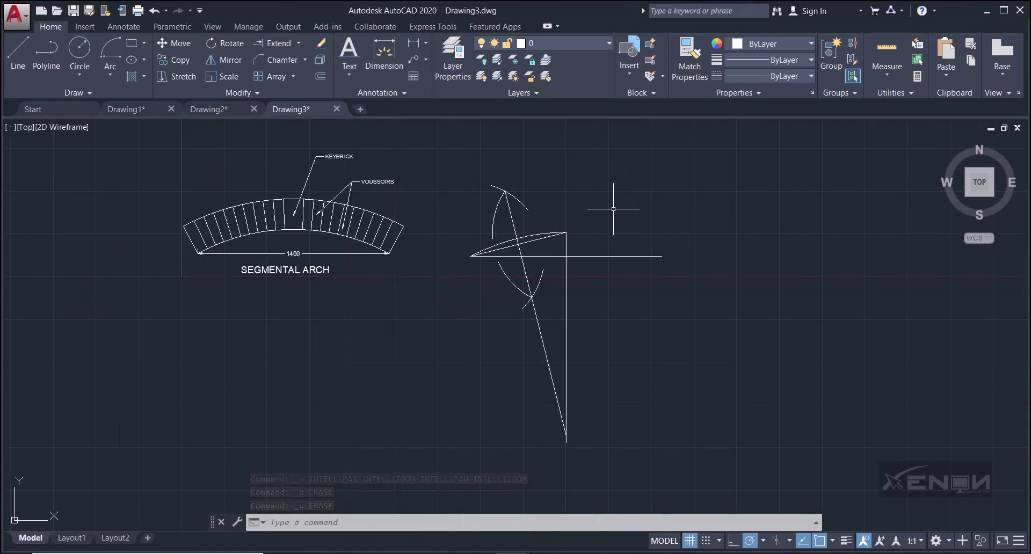
scroll(508, 252, up, 3)
scroll(510, 258, down, 1)
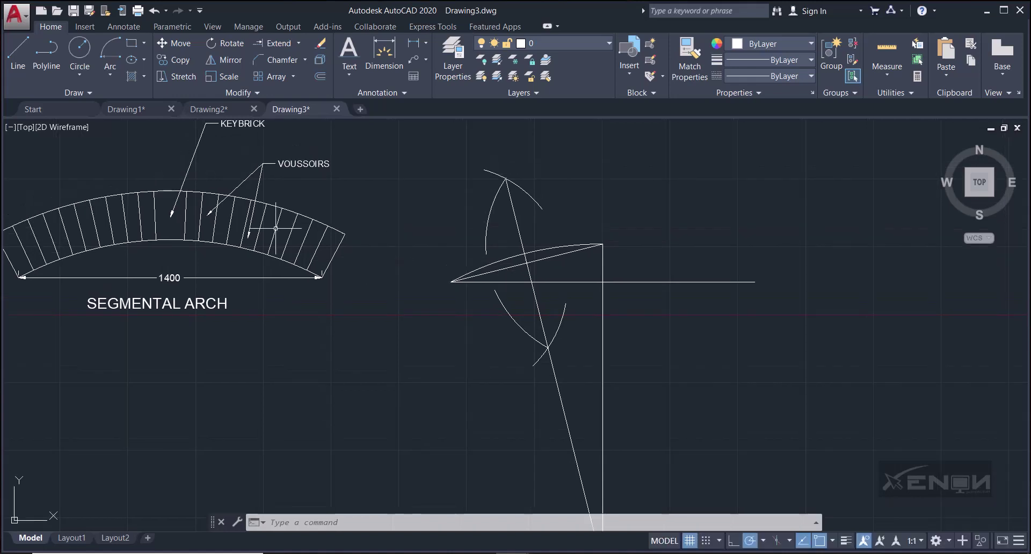
click(501, 259)
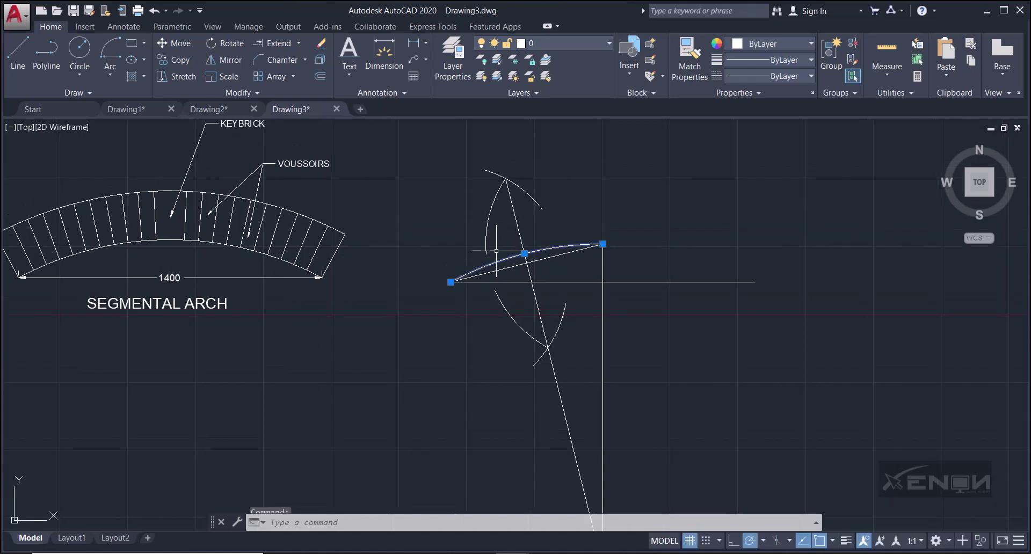
click(320, 77)
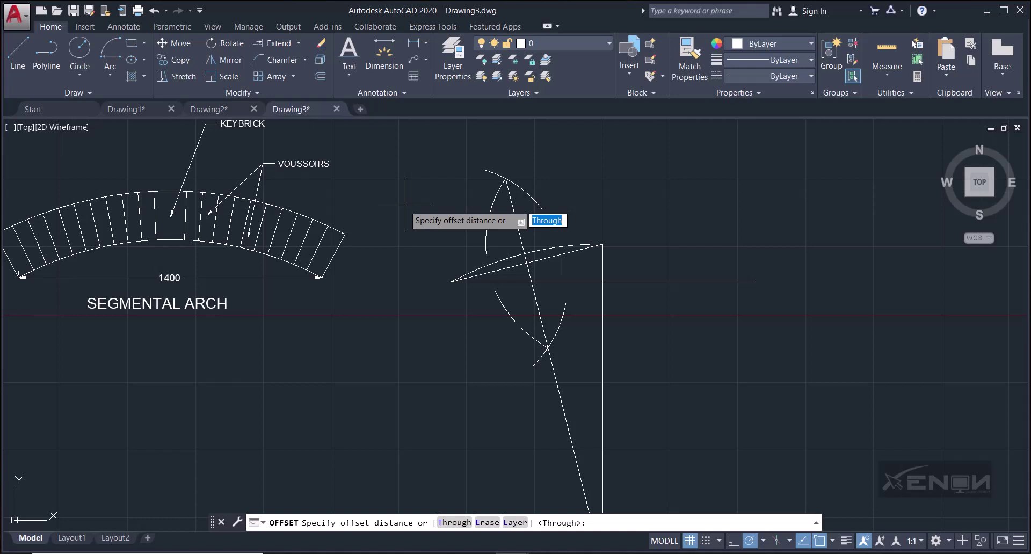
text(225)
key(Return)
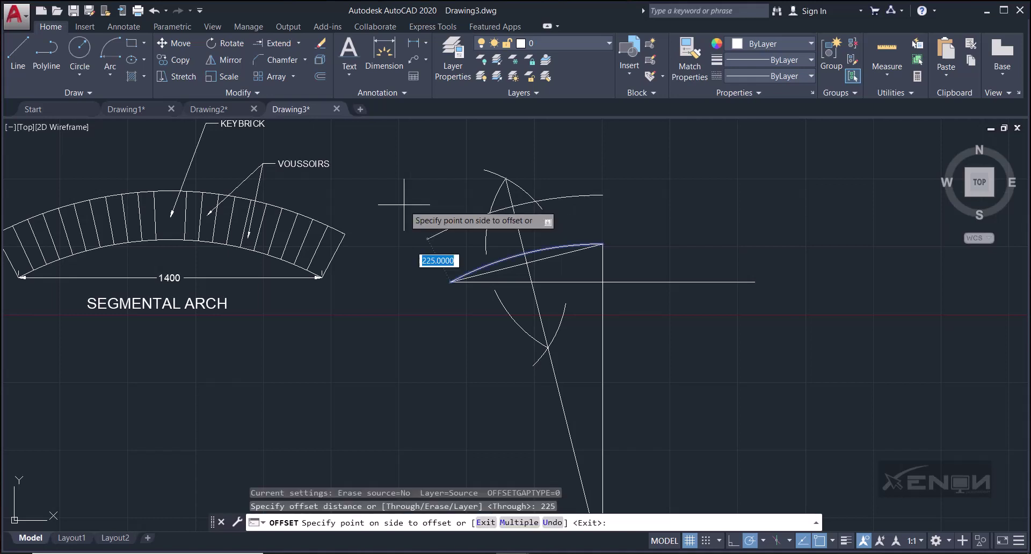
click(398, 194)
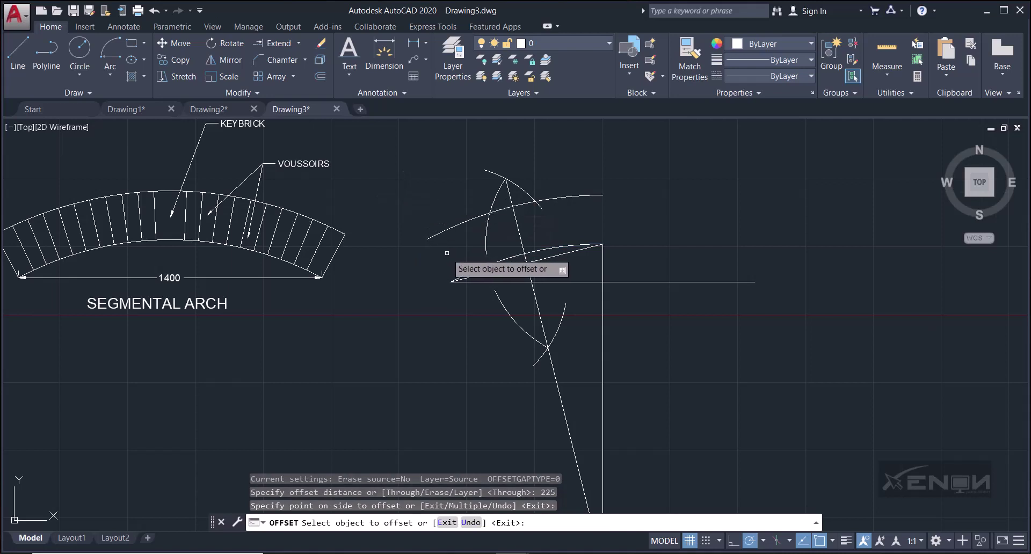
click(18, 51)
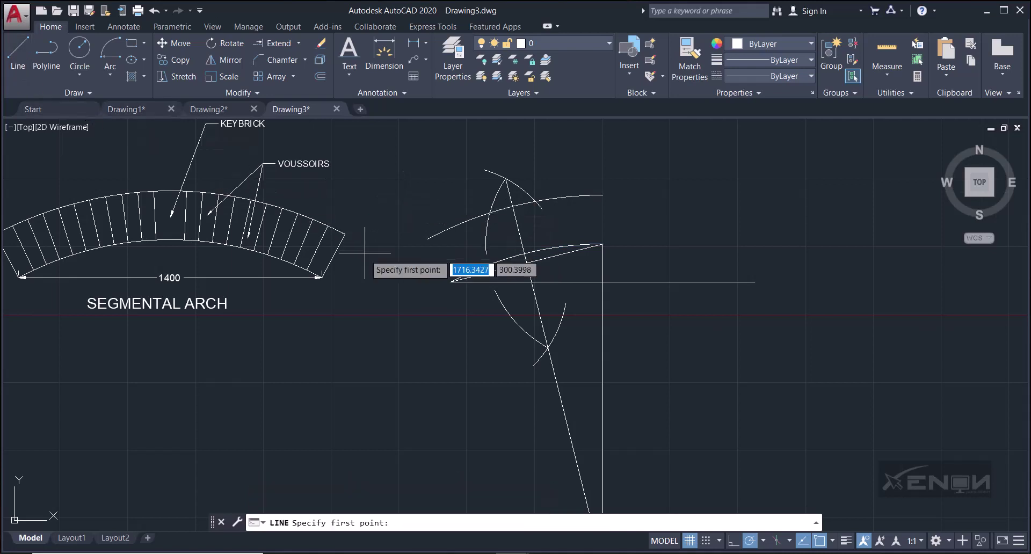
key(Escape)
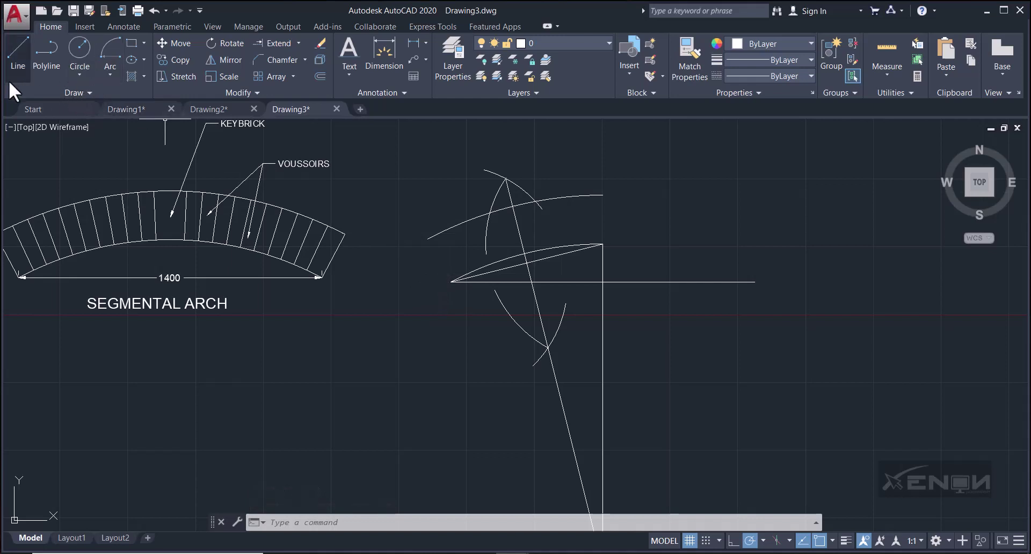
Step: Measure off division points every 75 along the offset outer arc, starting from its crown end
click(88, 92)
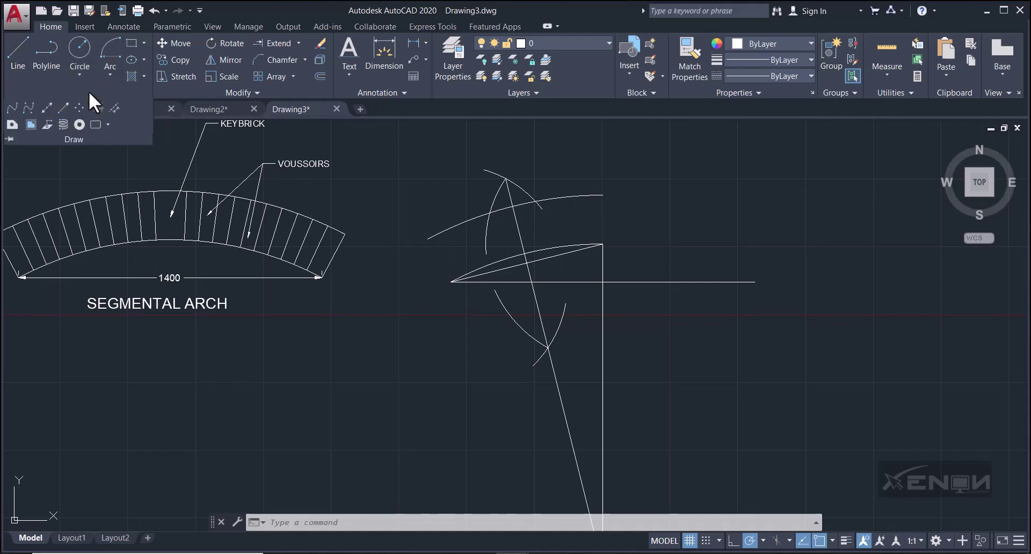
click(115, 107)
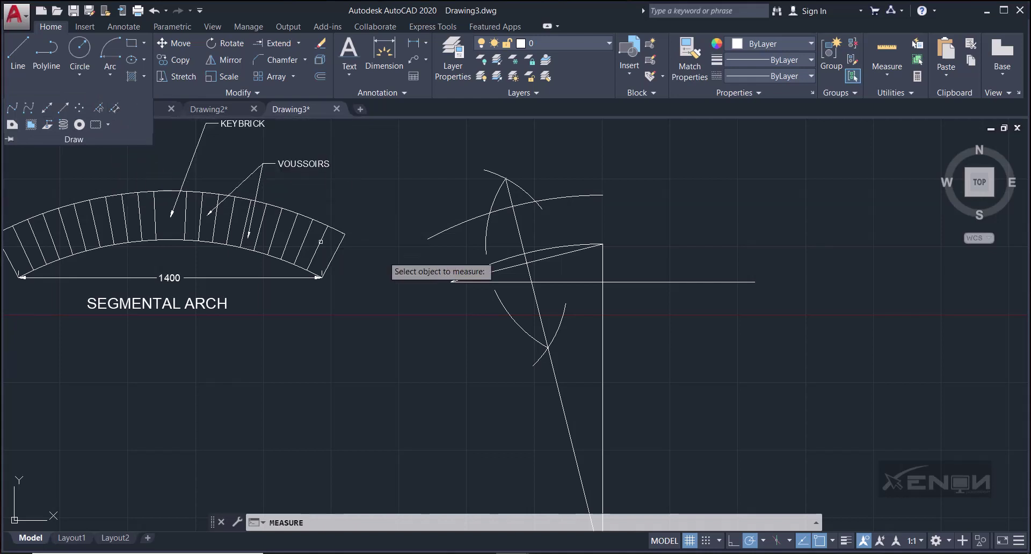
click(583, 196)
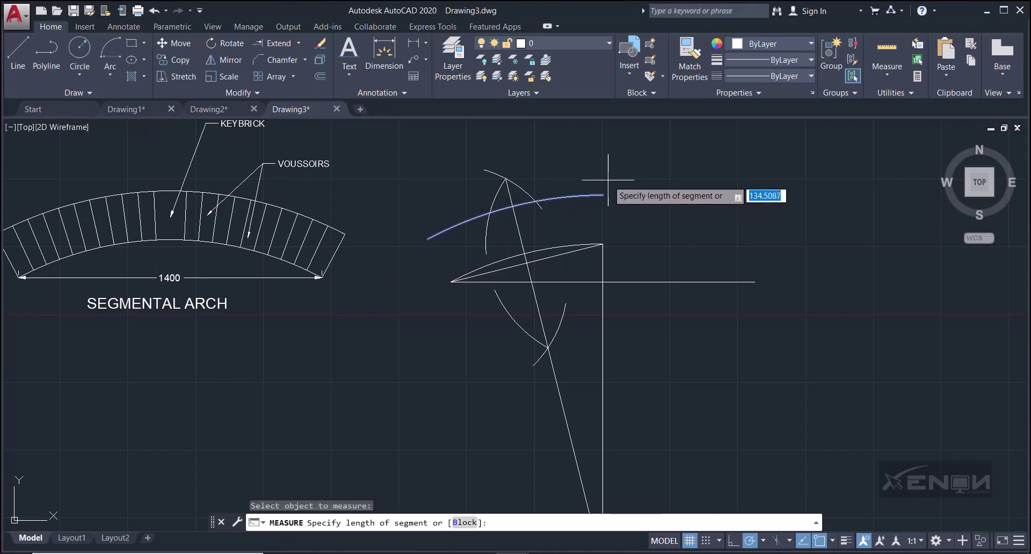
text(75)
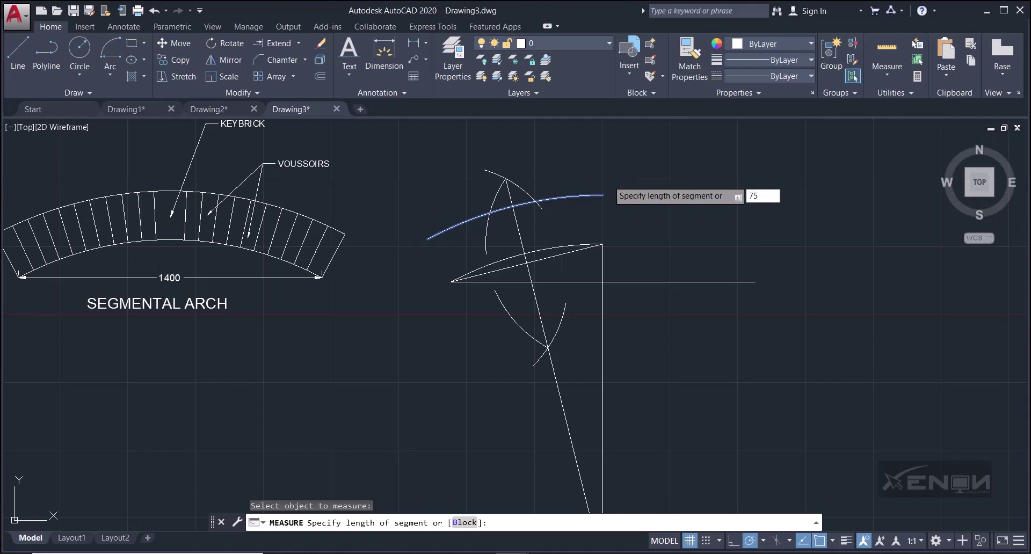
key(Return)
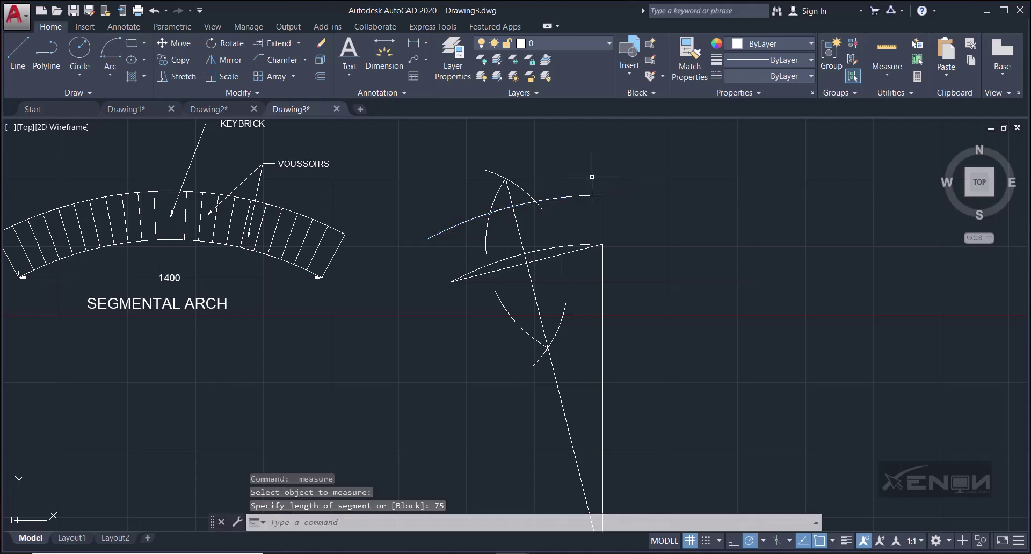
Step: Use DDPTYPE to set the point style to an X marker sized in absolute units
middle_drag(564, 185, 563, 209)
scroll(563, 208, up, 2)
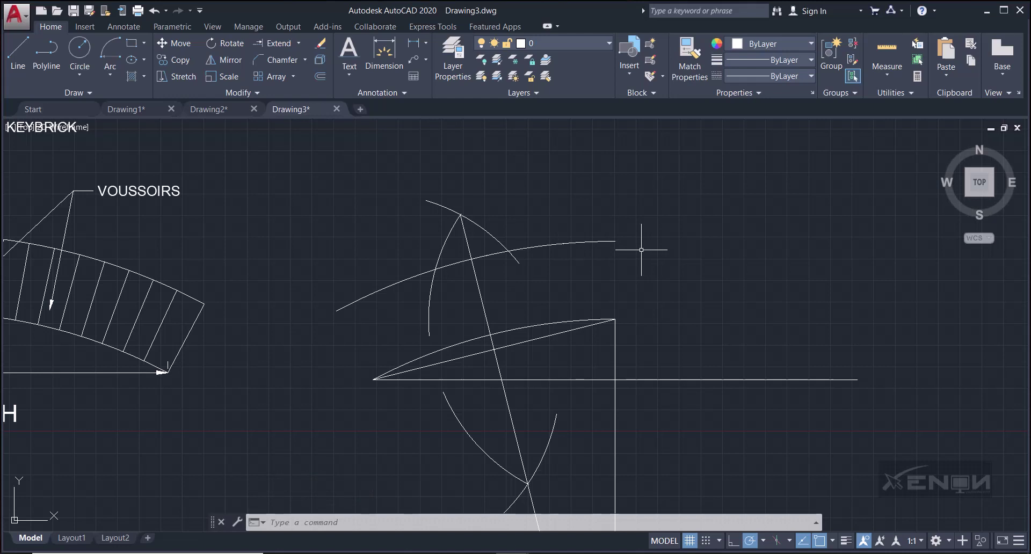
text(dd)
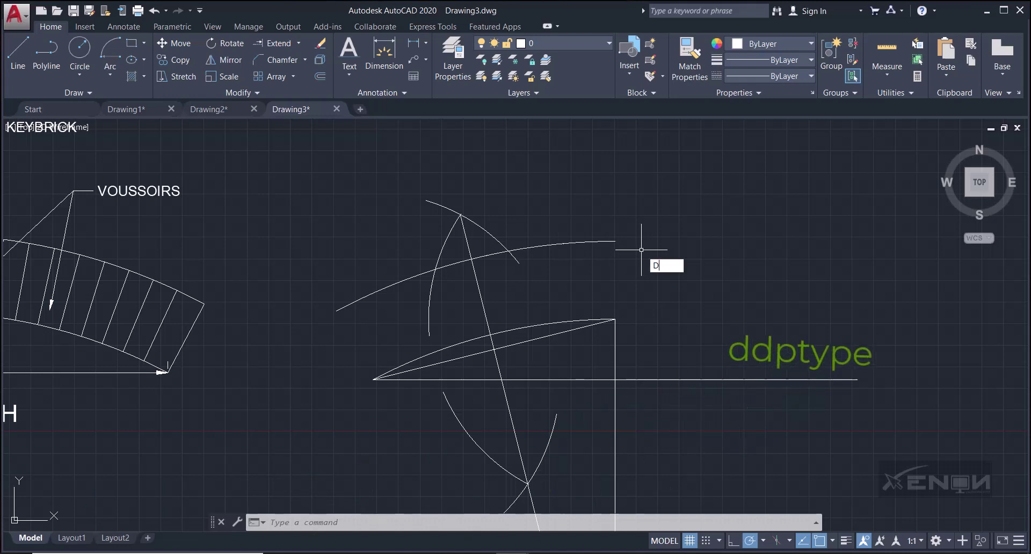
text(p)
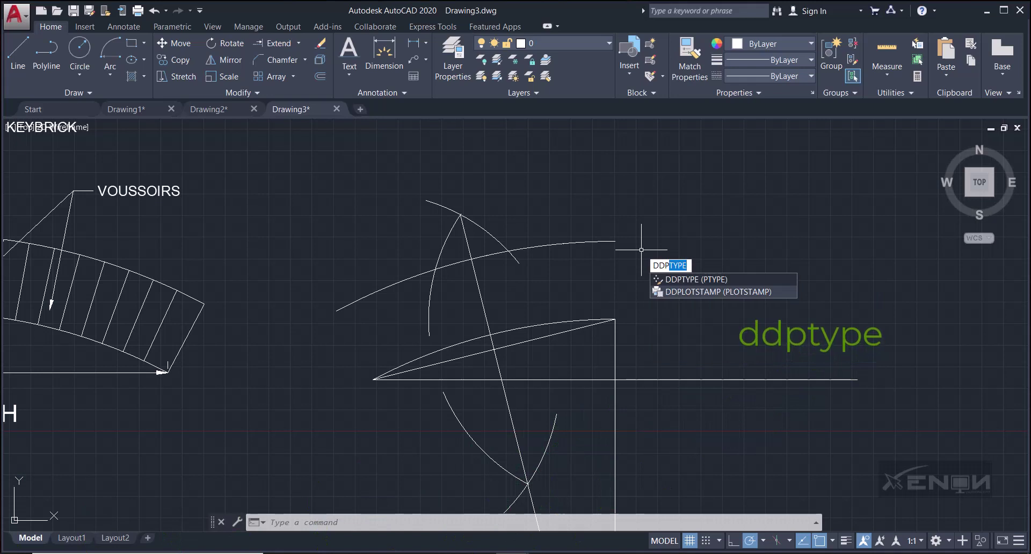
click(687, 279)
key(Return)
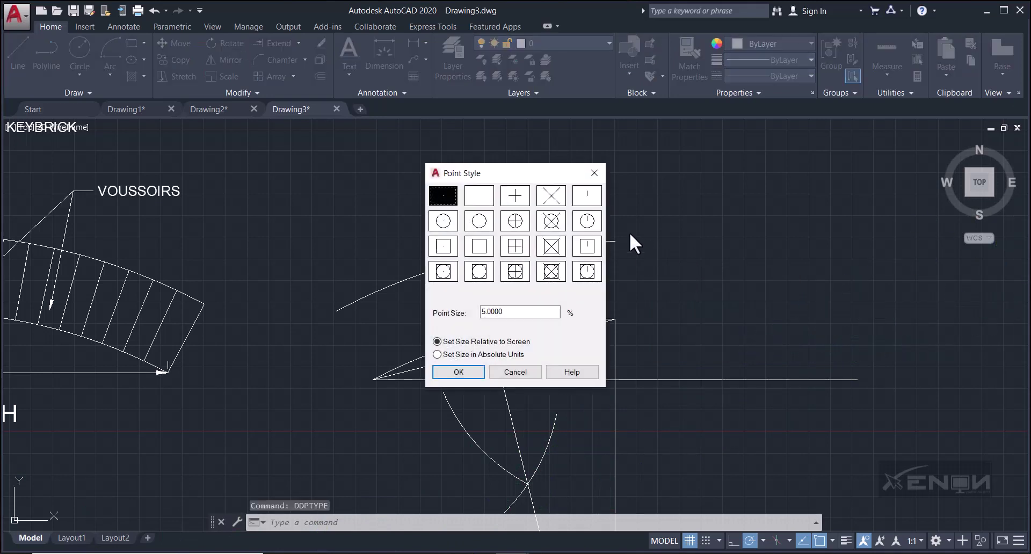
click(557, 201)
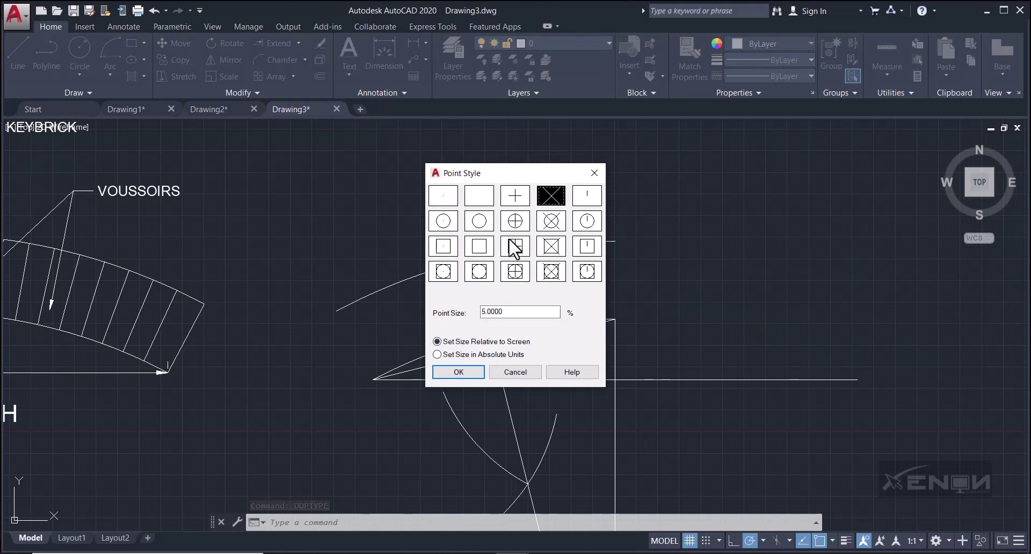
click(463, 356)
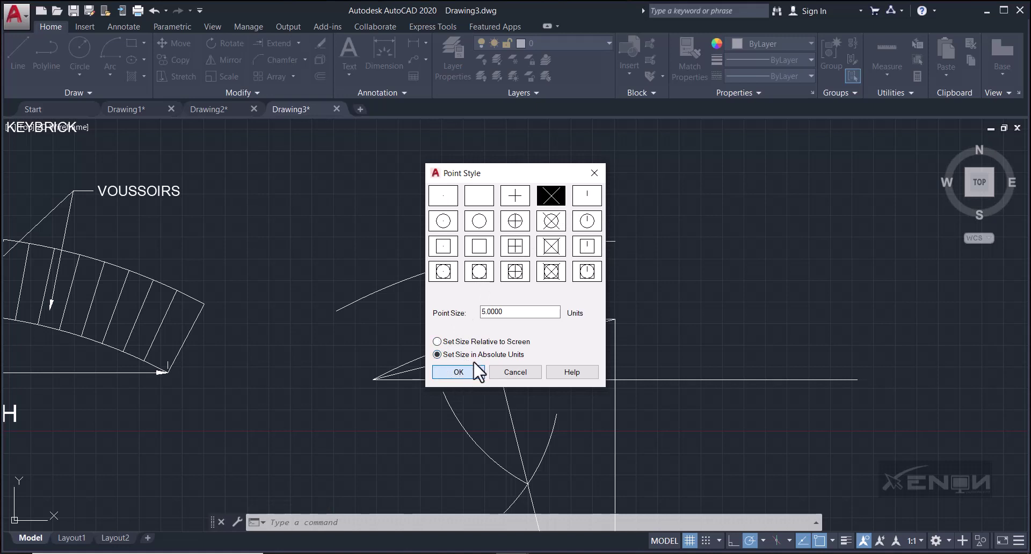
click(463, 371)
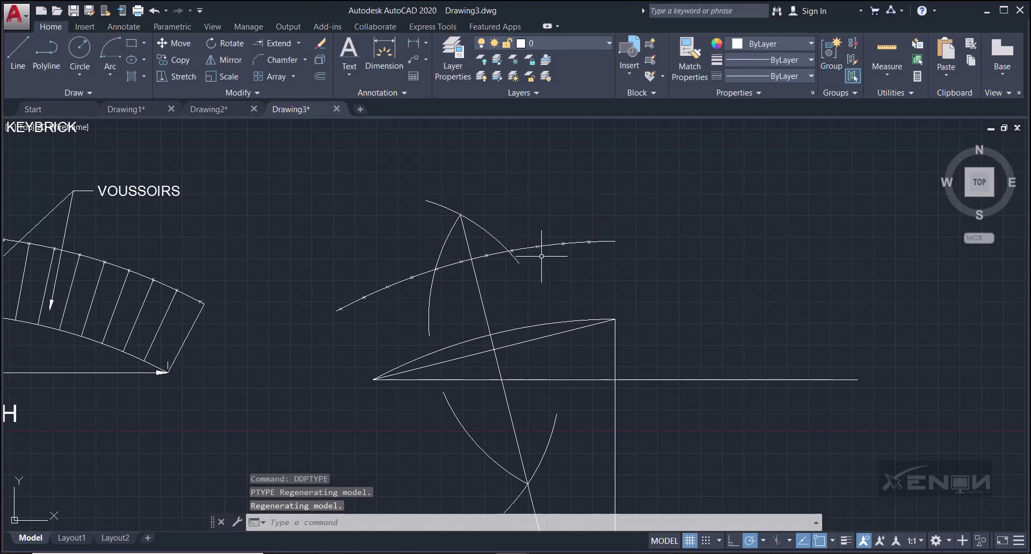
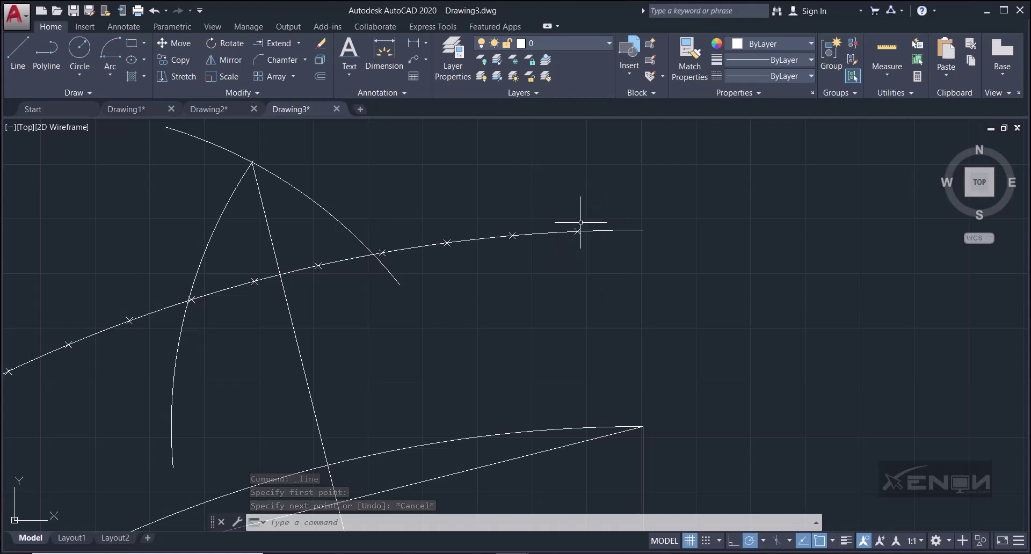
Step: Draw joint lines from the division point nearest the crown to the arch centre, and from the centre to the second division point
click(832, 541)
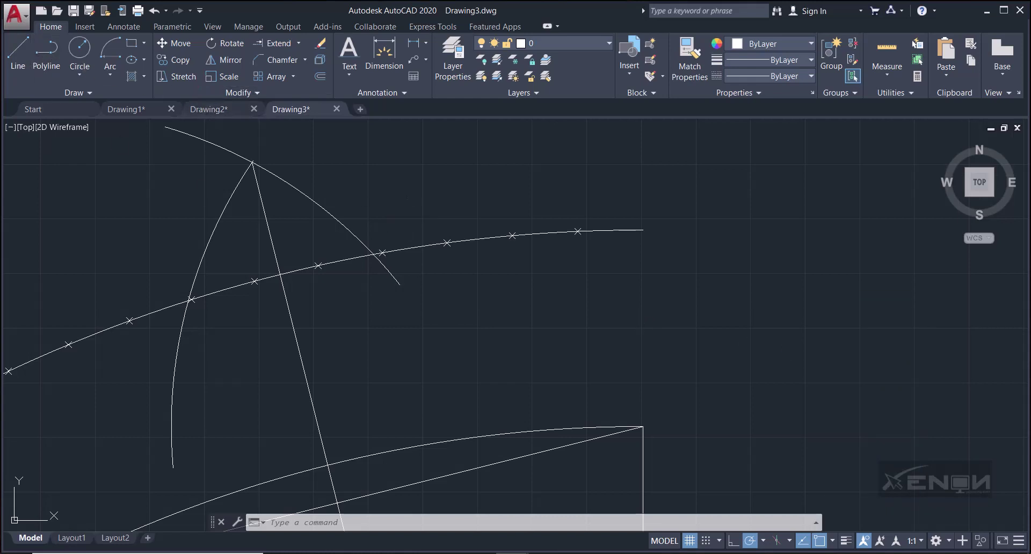
click(18, 51)
click(577, 231)
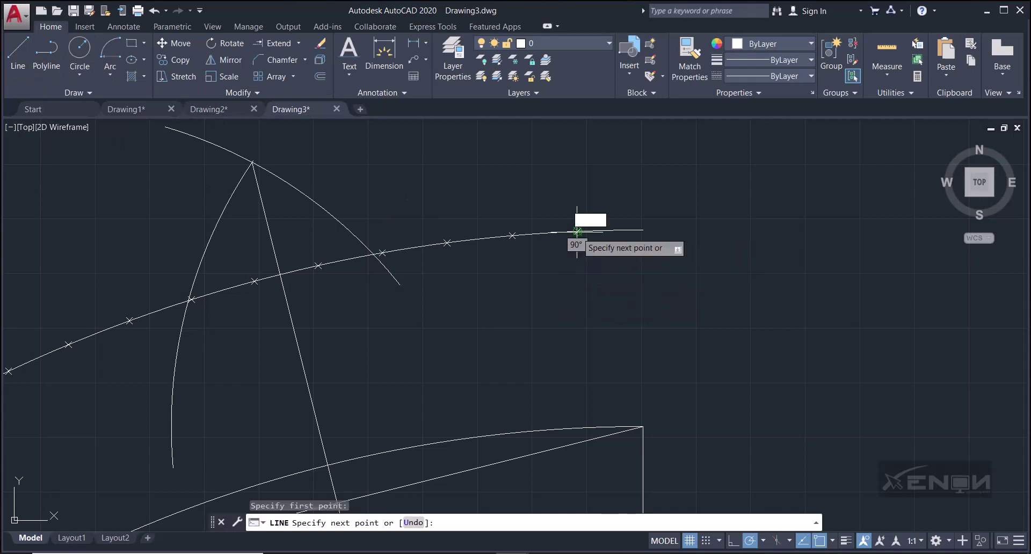
scroll(577, 232, down, 5)
scroll(568, 403, up, 2)
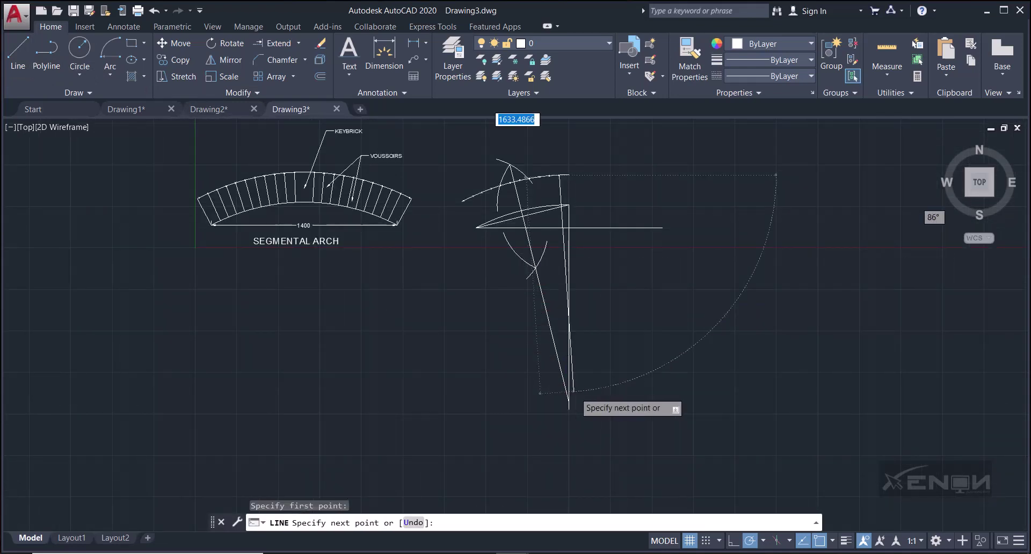
scroll(569, 402, up, 4)
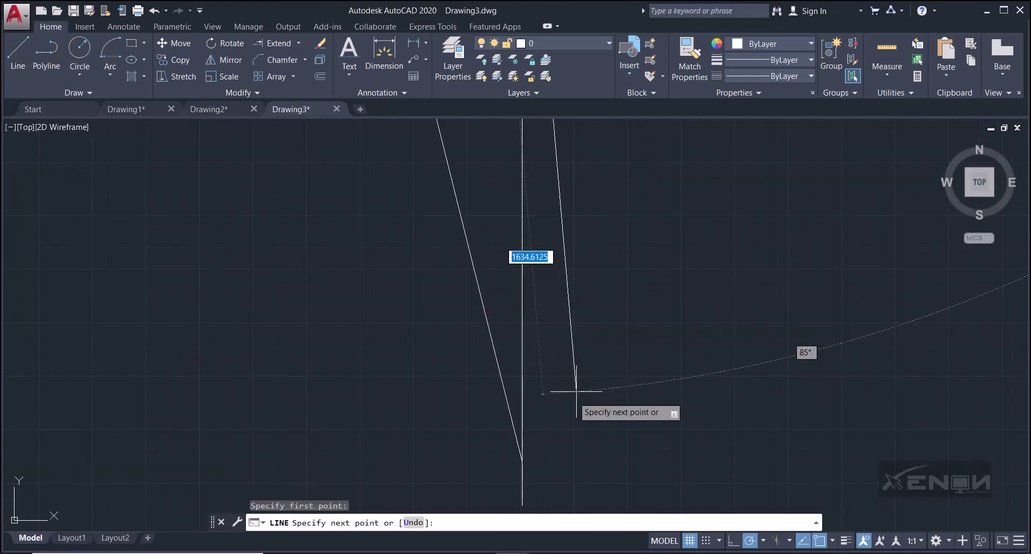
click(522, 461)
scroll(478, 279, down, 5)
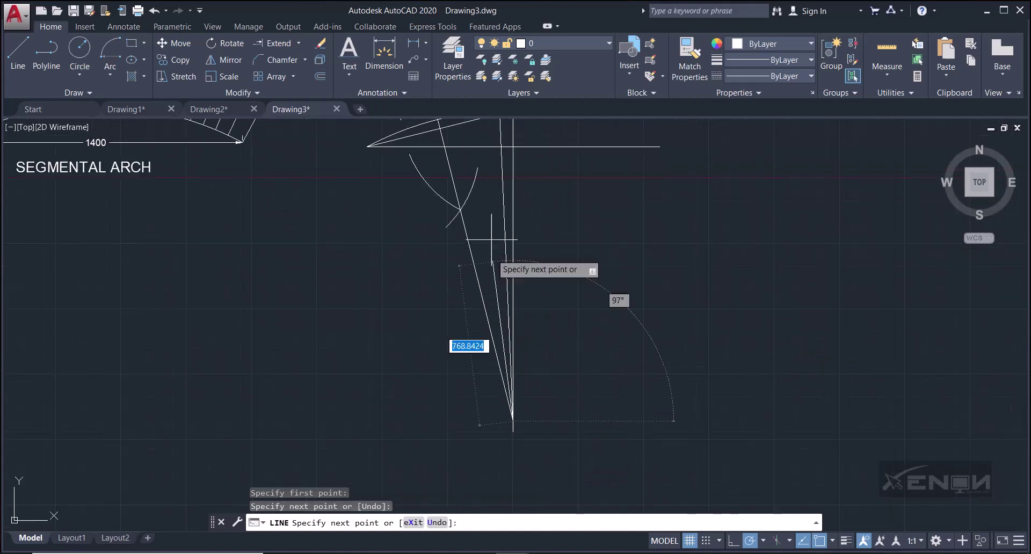
scroll(492, 240, down, 5)
scroll(483, 225, up, 5)
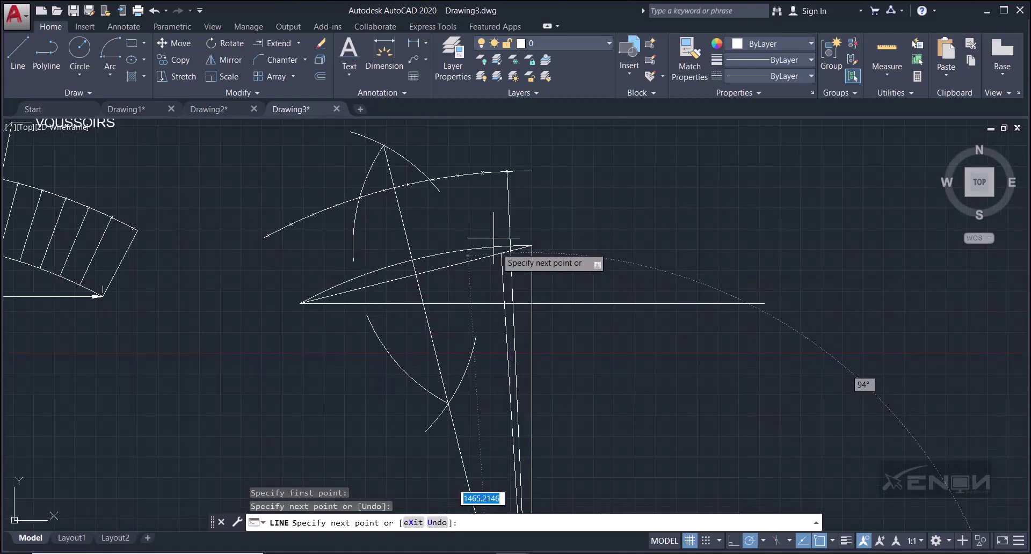
click(484, 175)
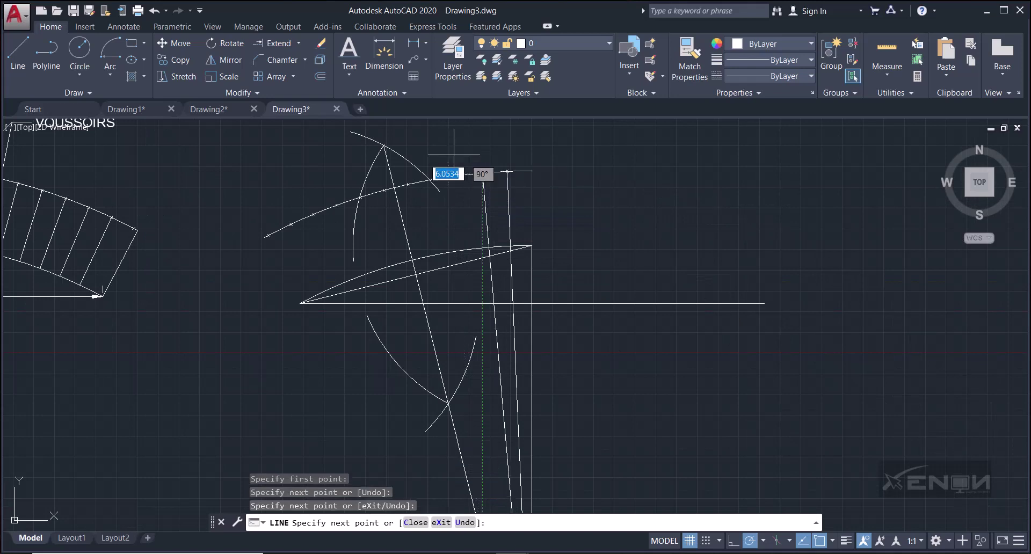
key(Return)
Step: Draw joint lines from the third division point from the crown to the arch centre, and from the centre to the fourth division point
key(Return)
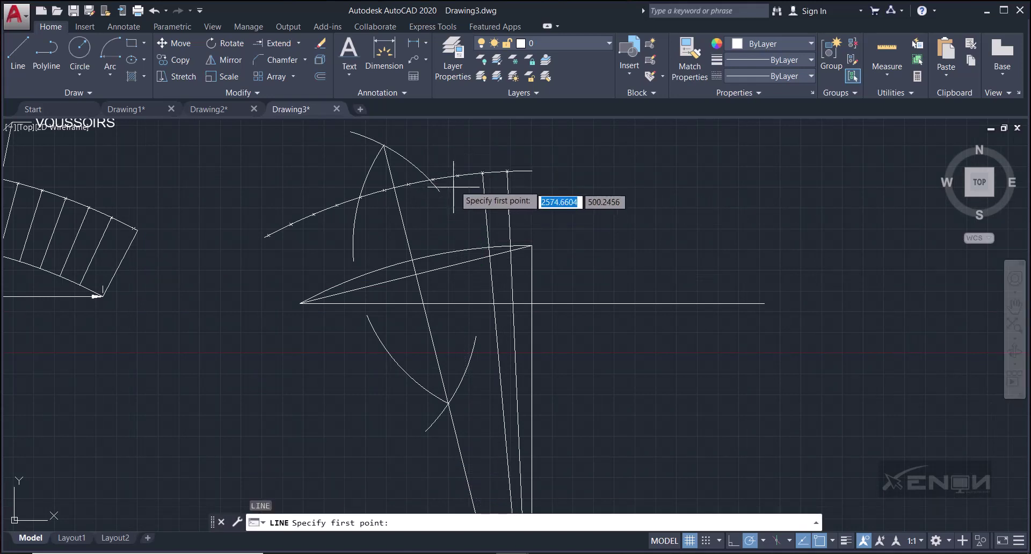
click(483, 174)
scroll(472, 236, down, 2)
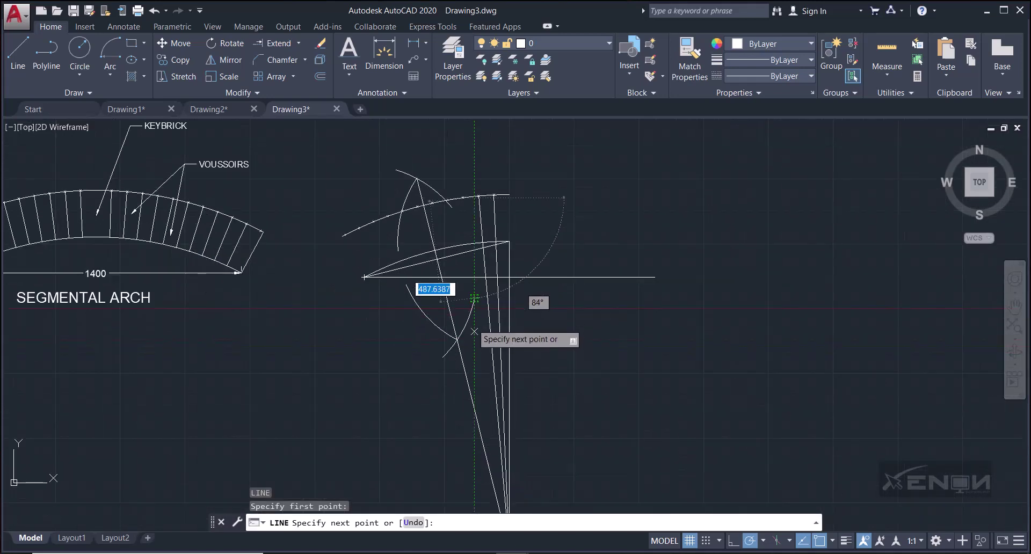
middle_drag(481, 424, 488, 348)
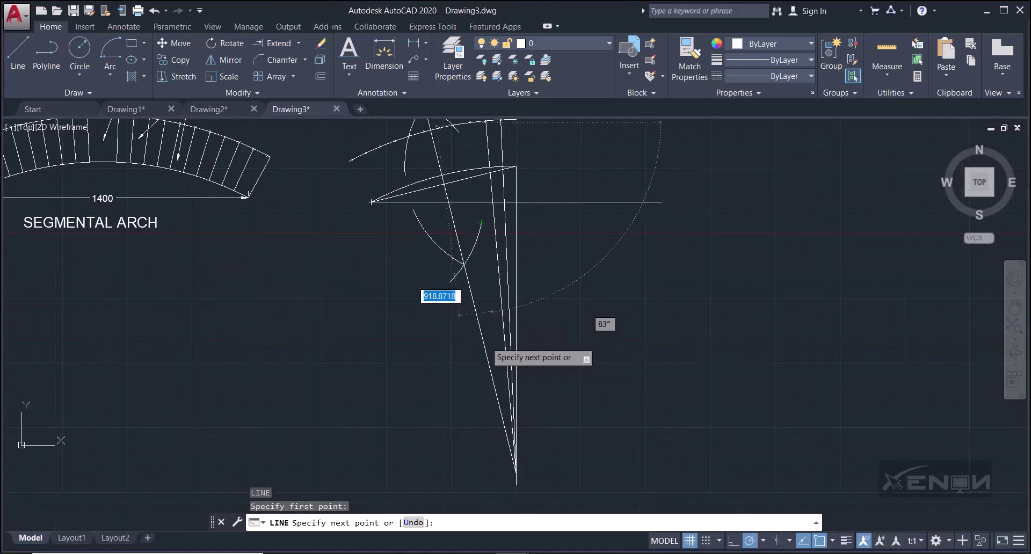
click(516, 473)
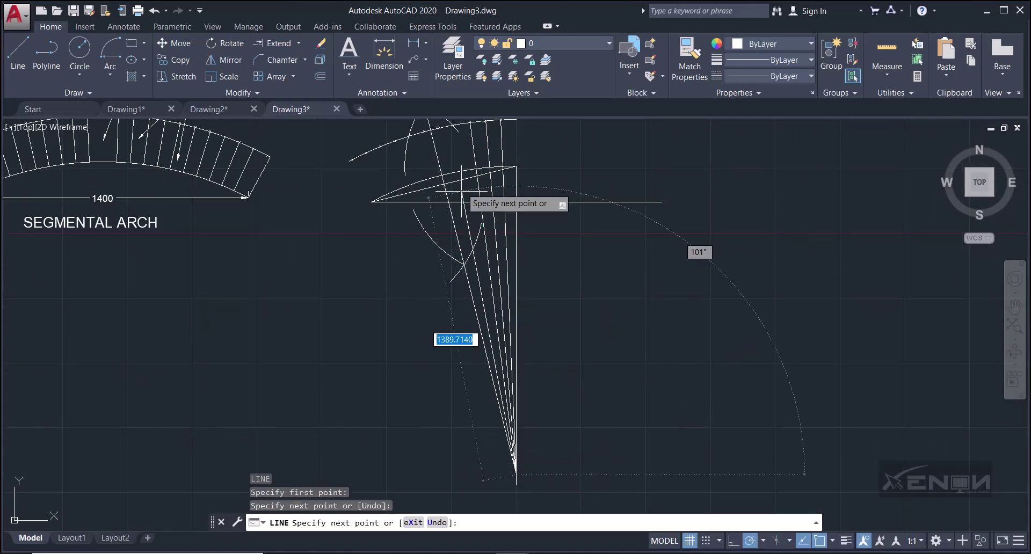
scroll(462, 192, up, 4)
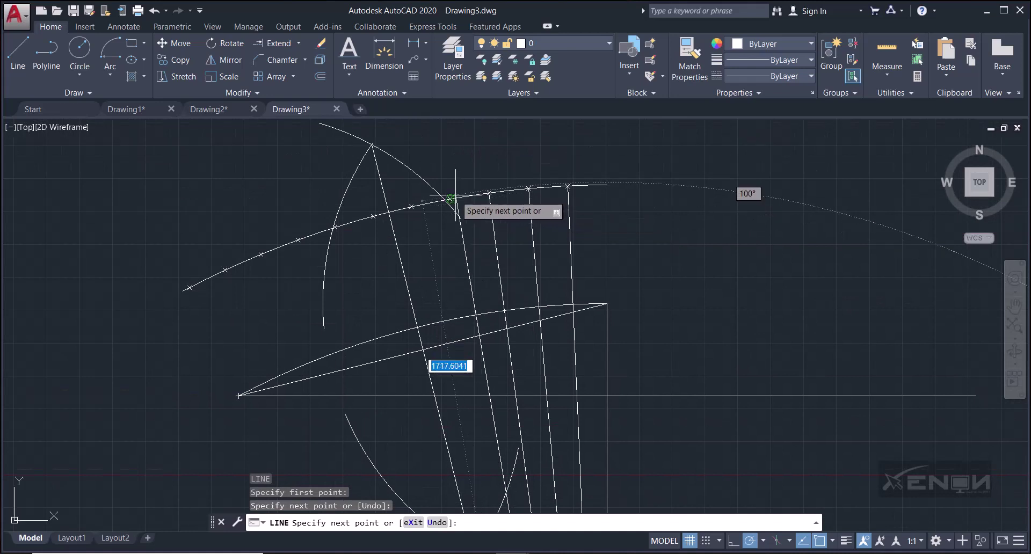
click(452, 198)
key(Return)
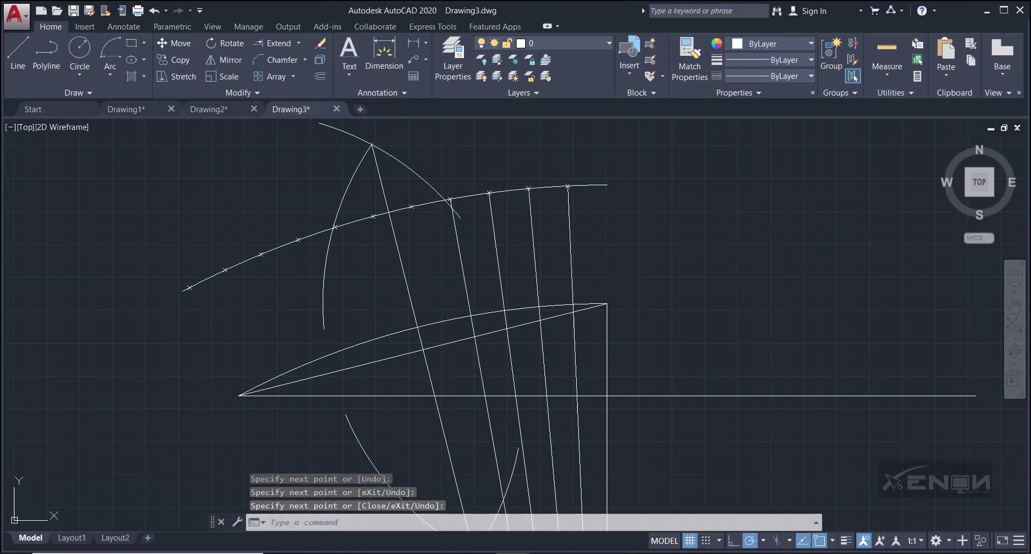
Step: Draw joint lines from the fifth division point to the arch centre, and from the centre to the sixth division point
key(Return)
click(410, 207)
scroll(427, 231, down, 4)
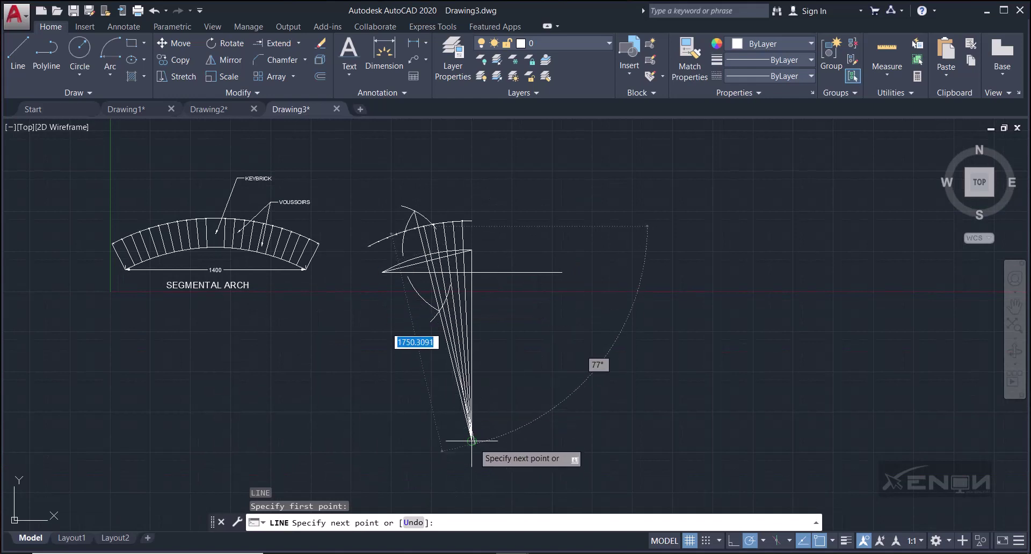
scroll(480, 447, up, 3)
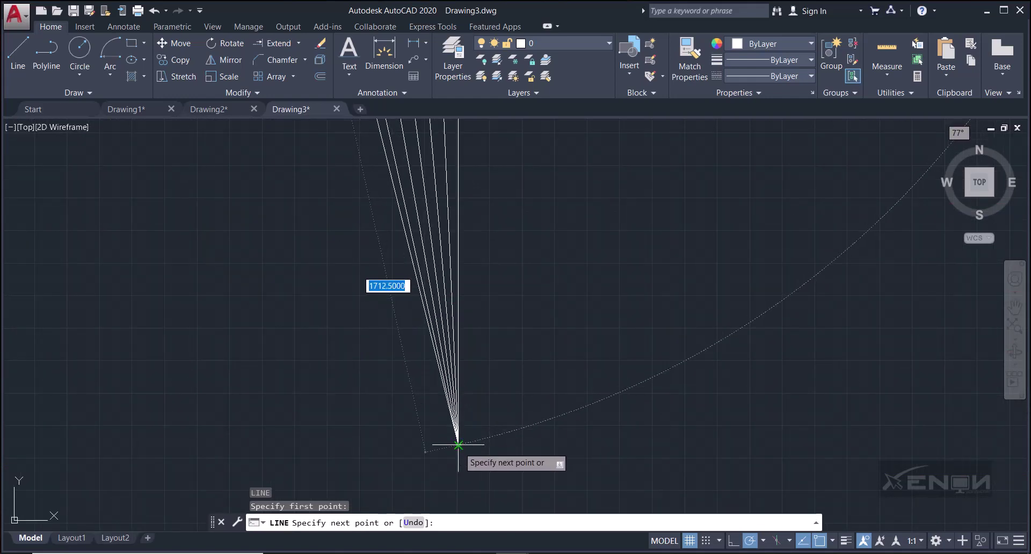
scroll(379, 274, down, 3)
mouse_move(369, 248)
middle_down()
mouse_move(393, 334)
mouse_move(371, 193)
mouse_move(396, 301)
middle_up()
scroll(396, 263, up, 4)
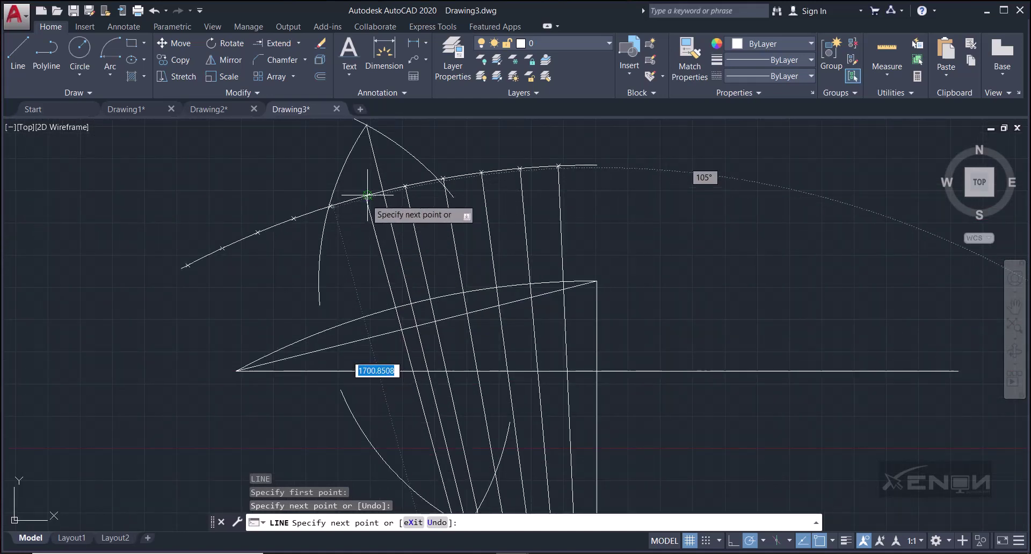
click(368, 196)
key(Return)
Step: Draw joint lines from the seventh division point to the arch centre, and from the centre to the eighth division point
key(Return)
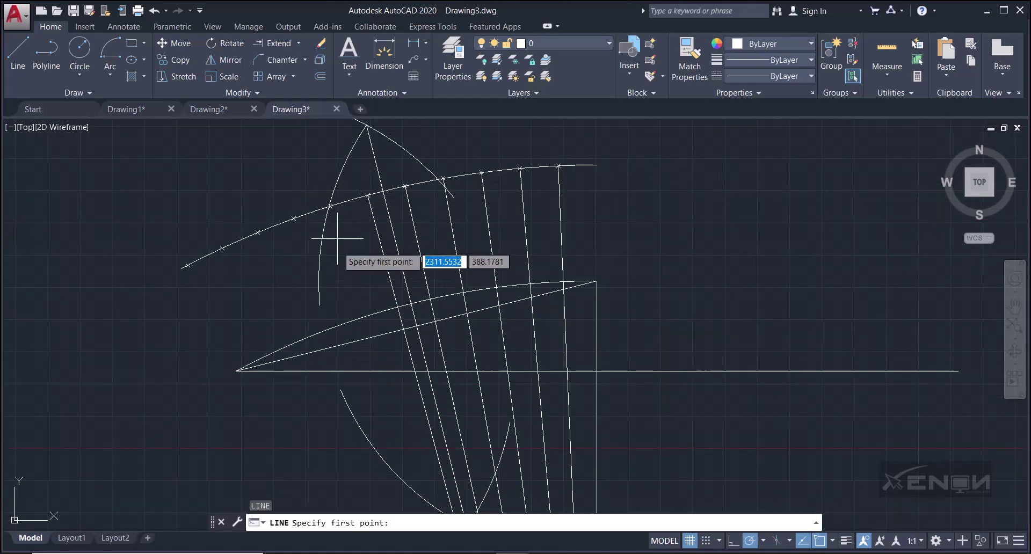
scroll(329, 210, up, 5)
click(324, 187)
scroll(324, 188, down, 8)
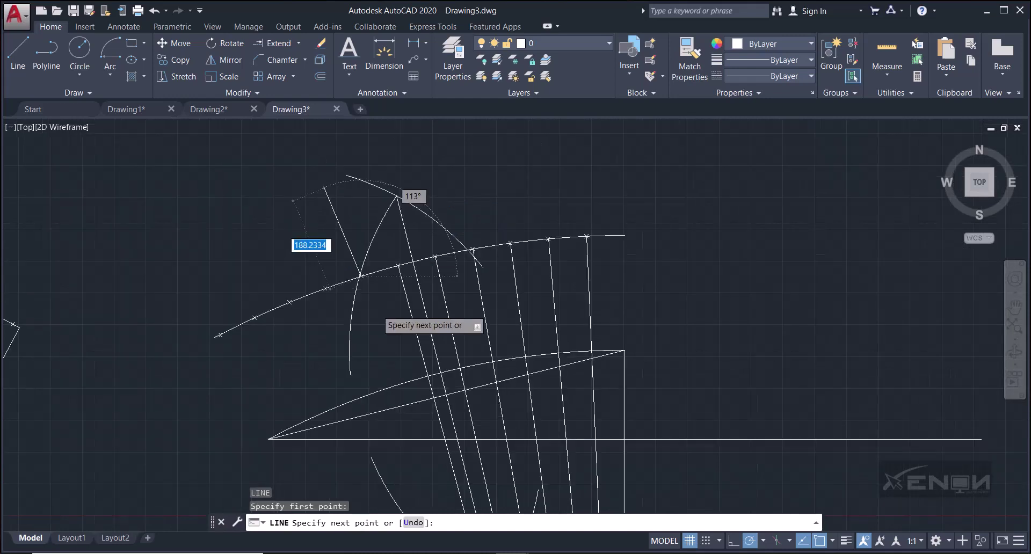
scroll(389, 360, up, 5)
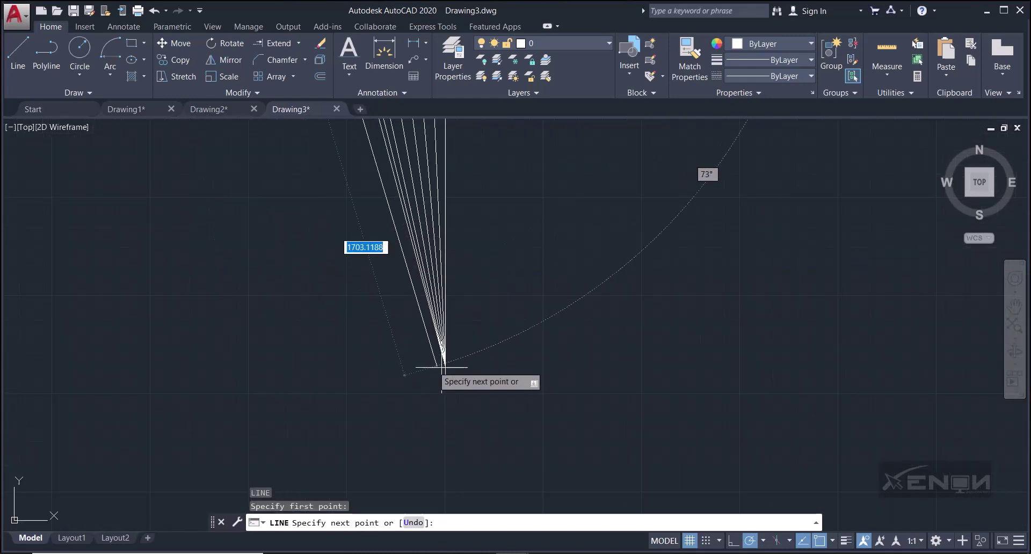
click(446, 365)
scroll(411, 371, down, 5)
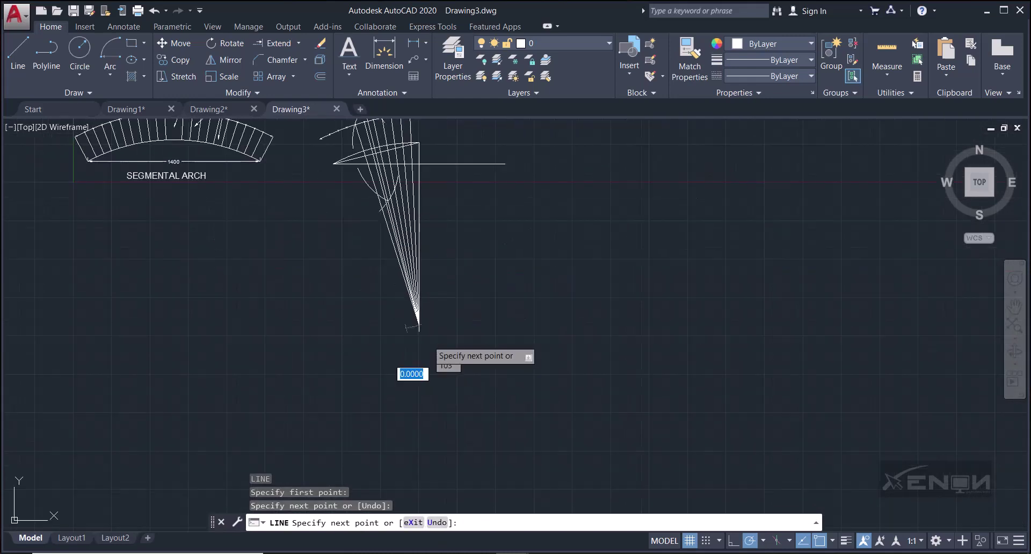
scroll(380, 253, up, 5)
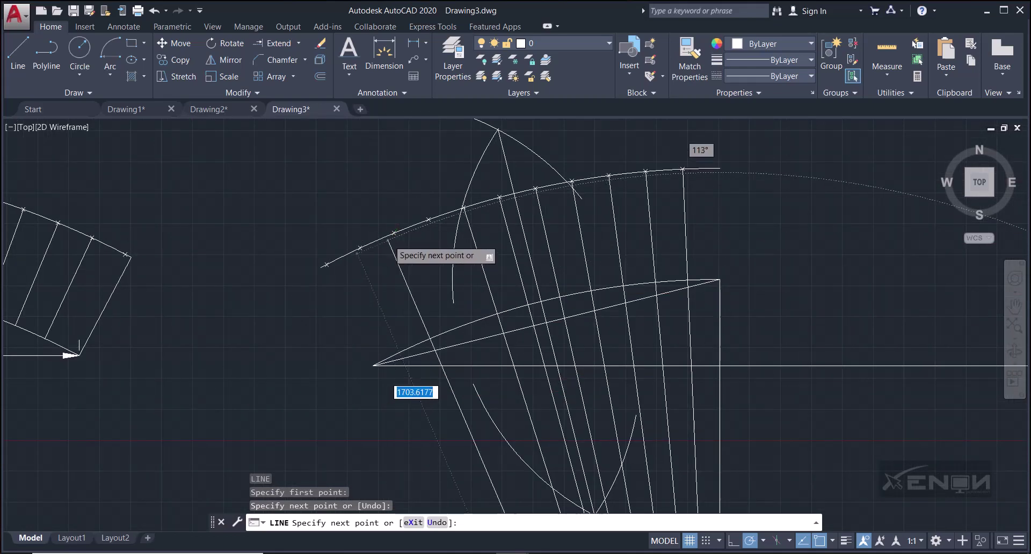
scroll(419, 236, down, 1)
click(450, 208)
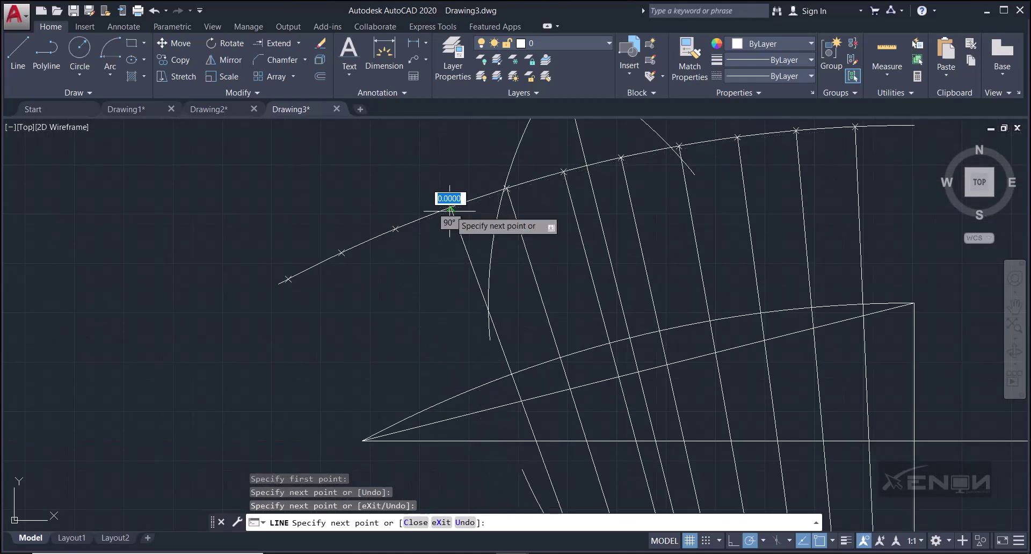
key(Return)
Step: Draw joint lines from the ninth division point to the arch centre, and from the centre to the tenth division point
key(Return)
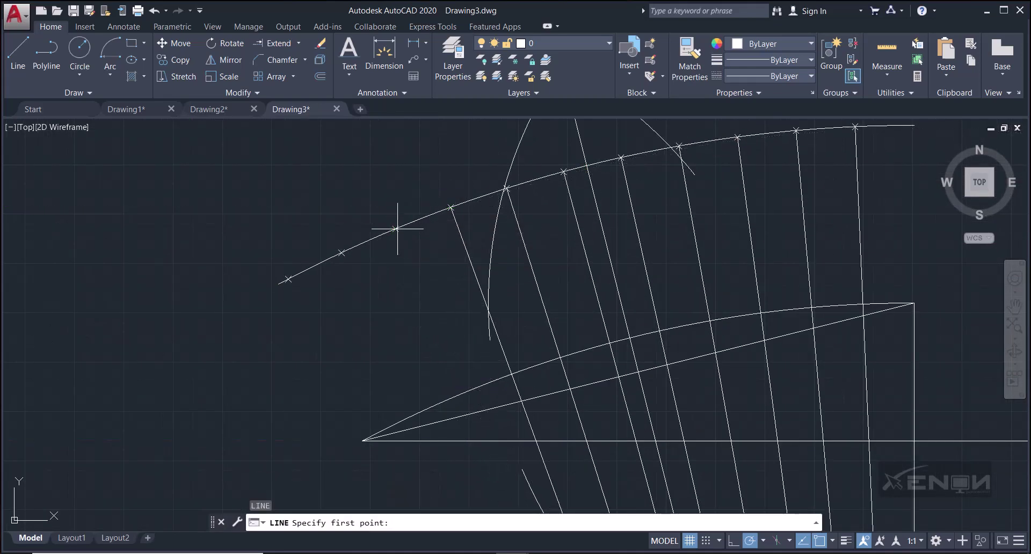
click(397, 229)
scroll(446, 349, down, 6)
scroll(448, 350, up, 2)
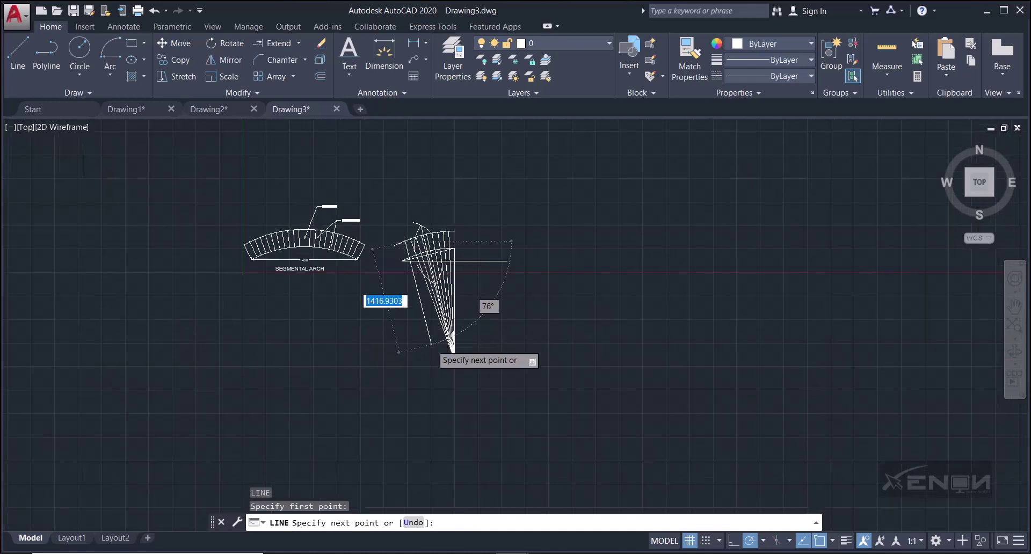
scroll(453, 350, up, 4)
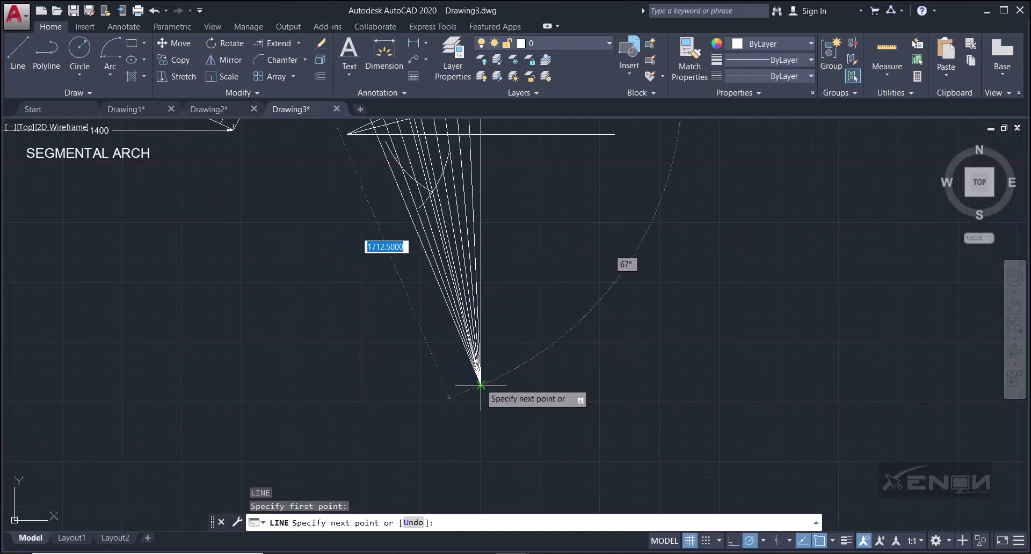
click(481, 384)
scroll(354, 214, up, 2)
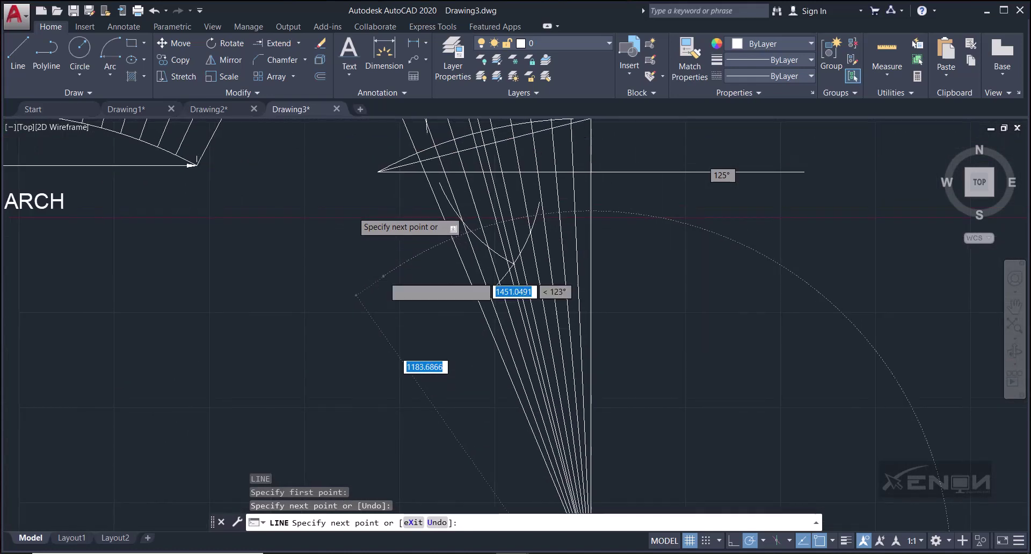
scroll(352, 208, down, 3)
scroll(384, 164, up, 5)
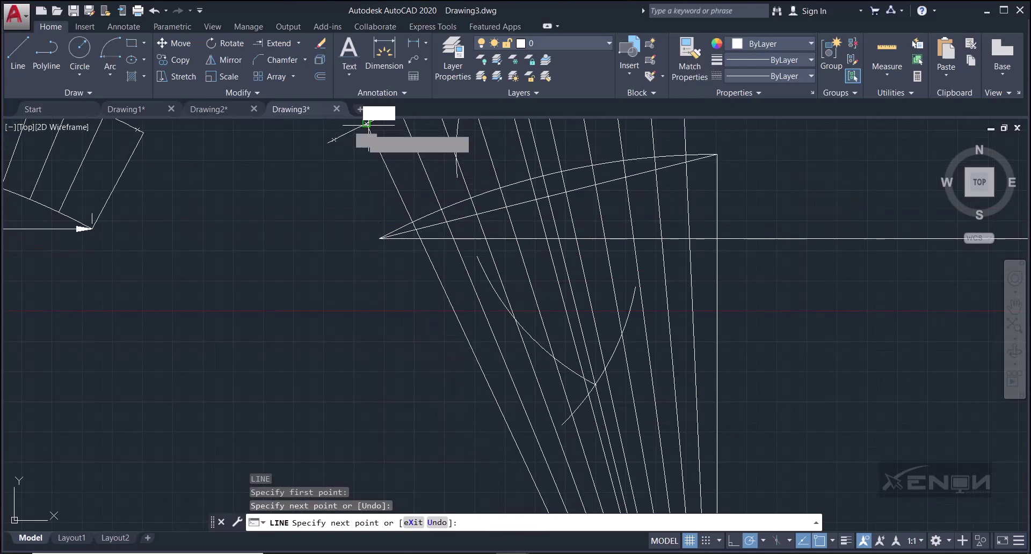
click(366, 123)
key(Return)
Step: Draw lines from the outer arc's springing end to the arch centre, and from the centre to the outer arc's crown end
key(Return)
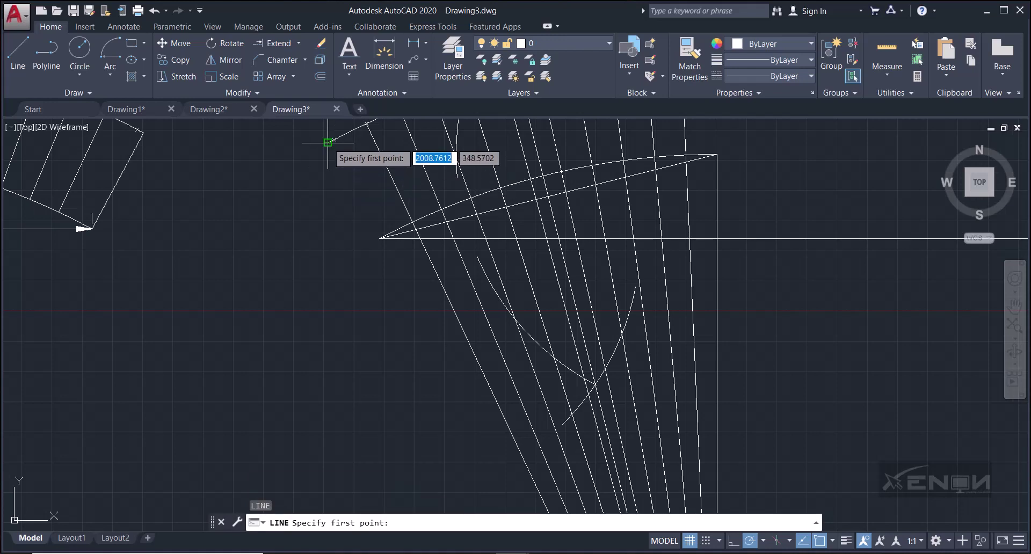
click(327, 143)
scroll(473, 473, down, 3)
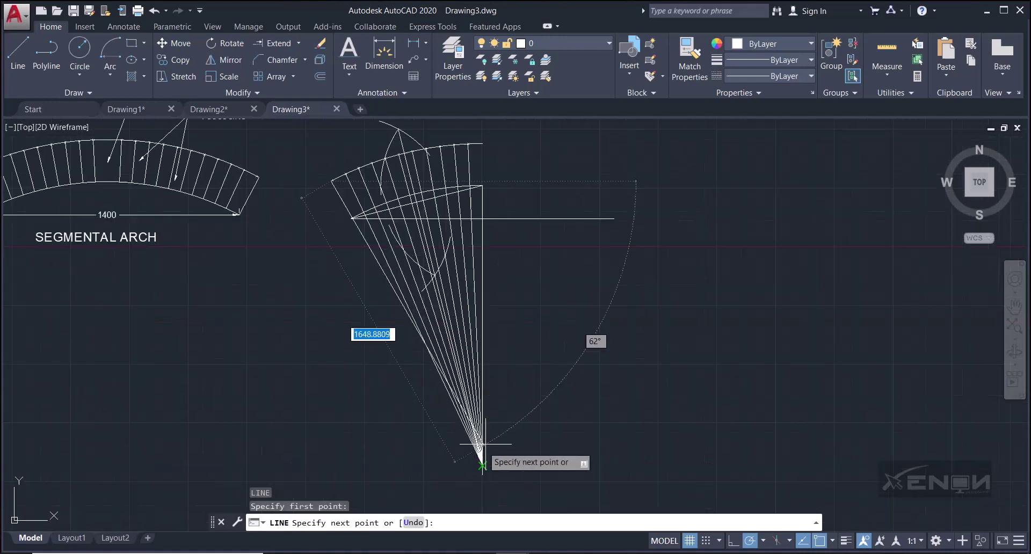
click(482, 464)
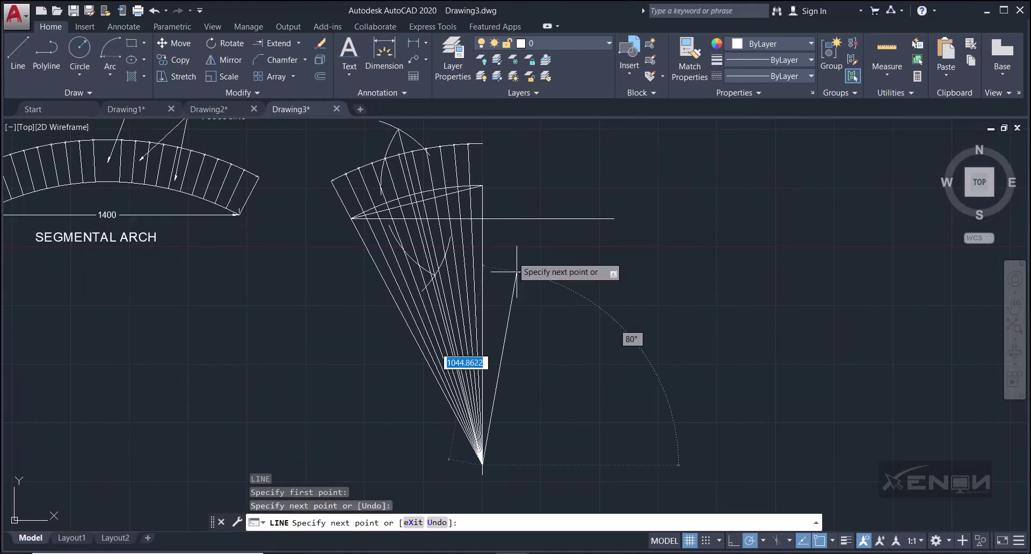
click(482, 143)
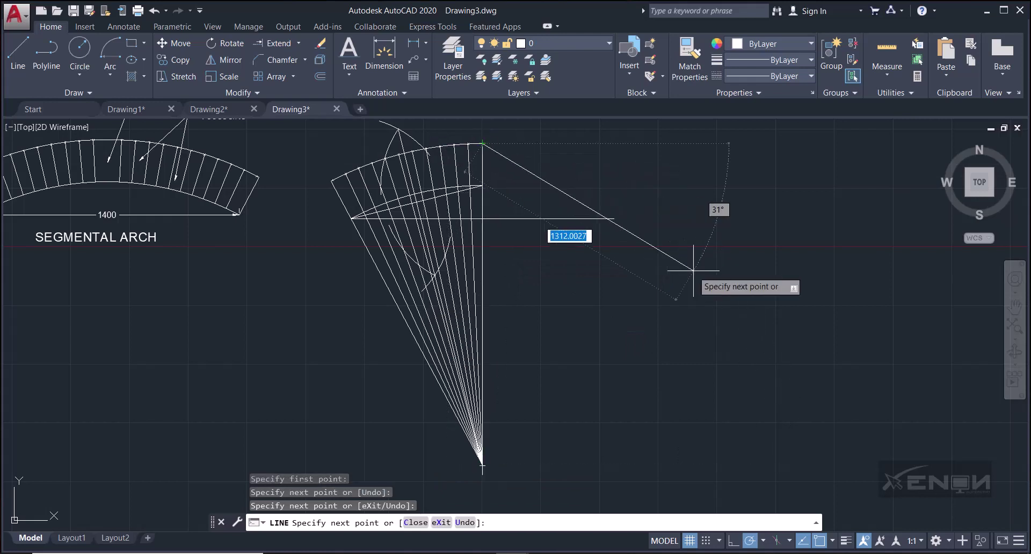
key(Return)
Step: Trim all the radiating joint lines below the inner arch curve, using that curve as the cutting edge
scroll(409, 212, up, 2)
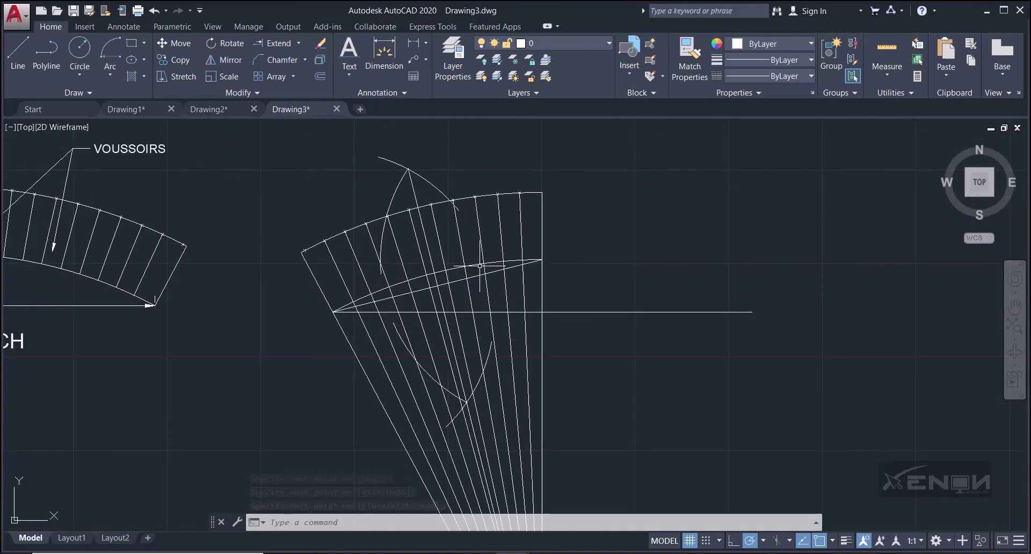
middle_drag(525, 300, 522, 276)
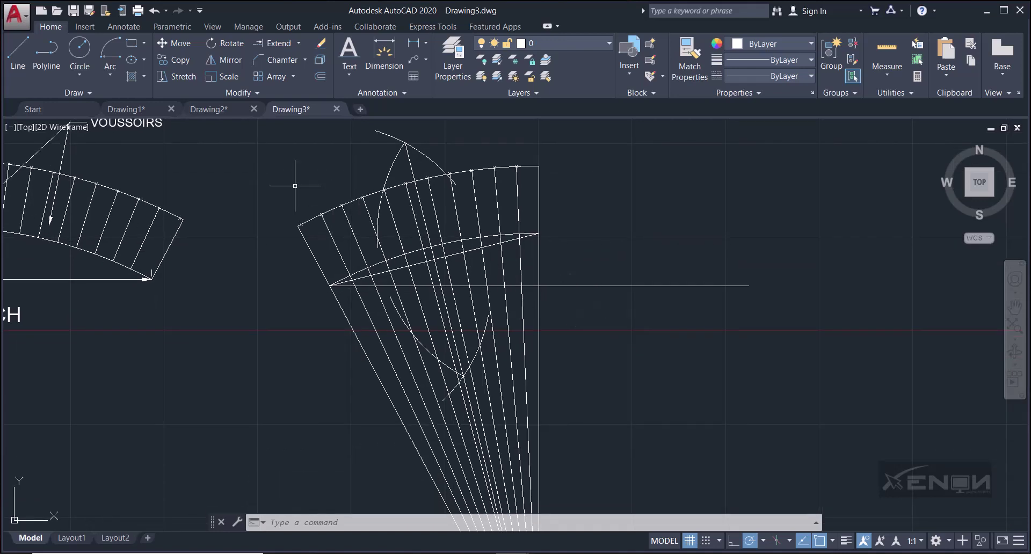
click(296, 43)
click(281, 64)
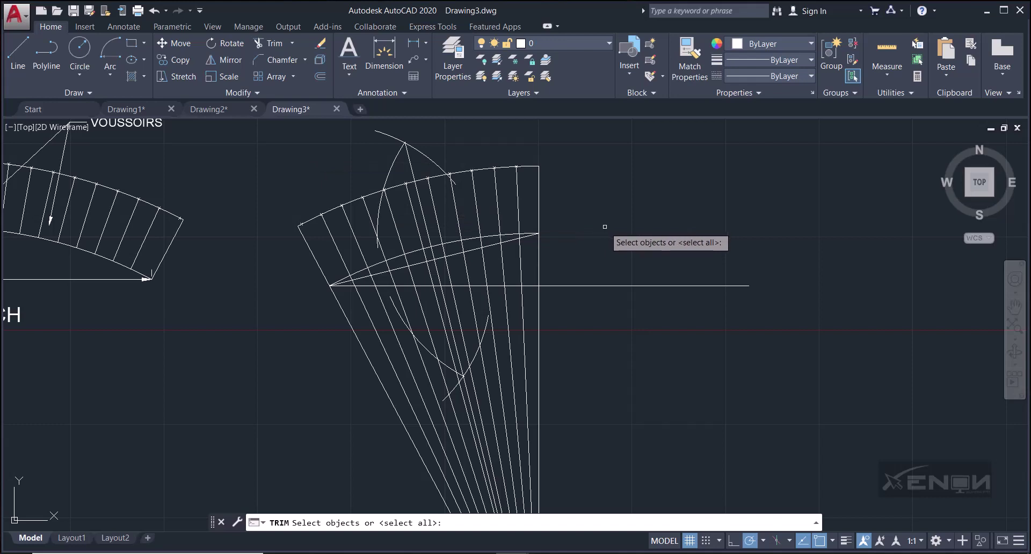
click(489, 236)
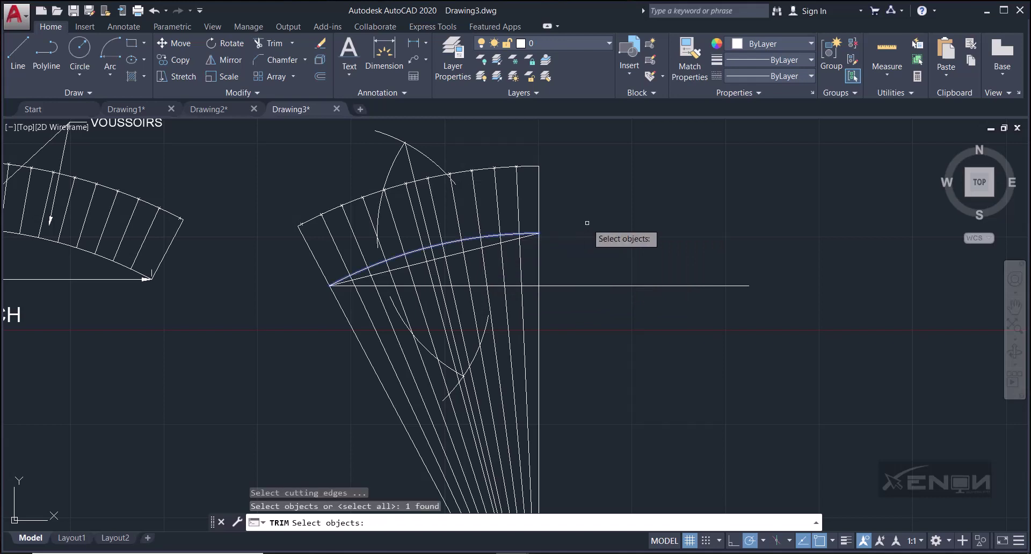
key(Return)
click(588, 406)
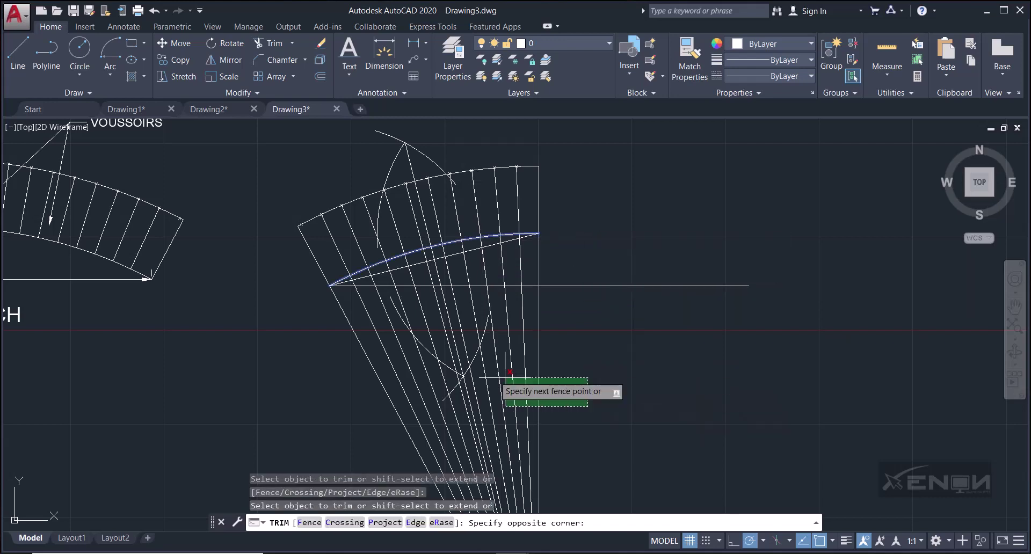
click(347, 344)
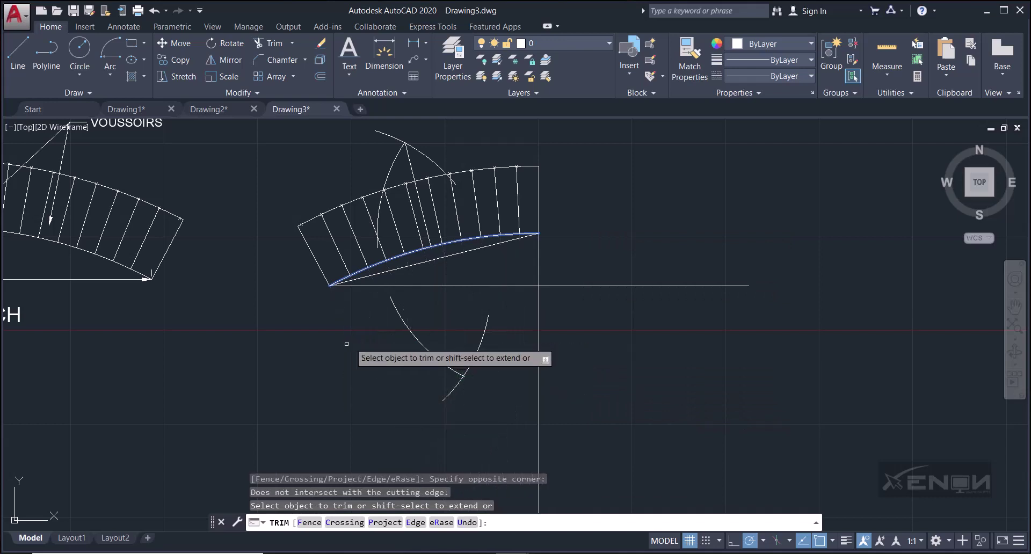
key(Return)
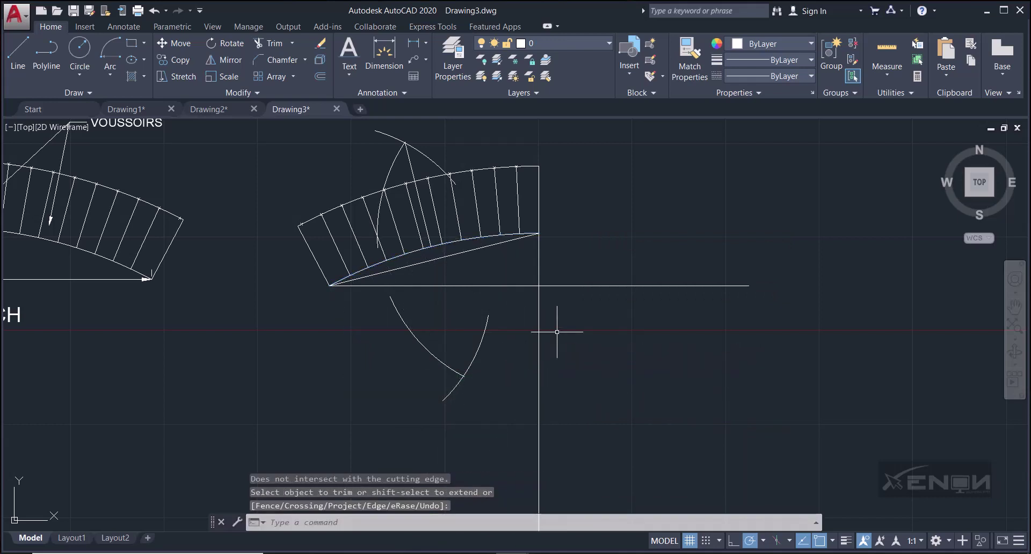
Step: Erase the construction geometry below the arch ring: the two bisector arcs, the vertical centre line, the horizontal springing line and the chord
click(489, 391)
click(399, 352)
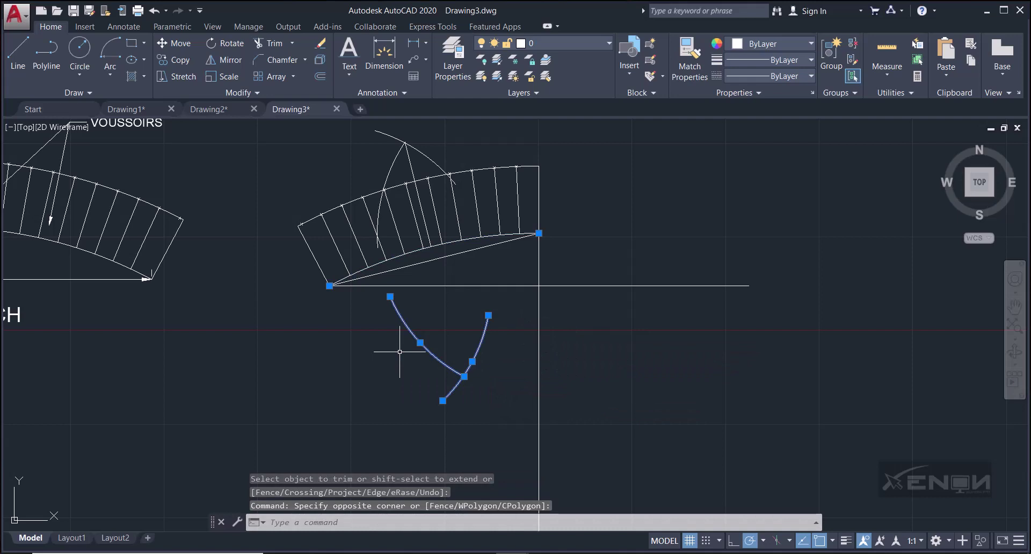
key(Delete)
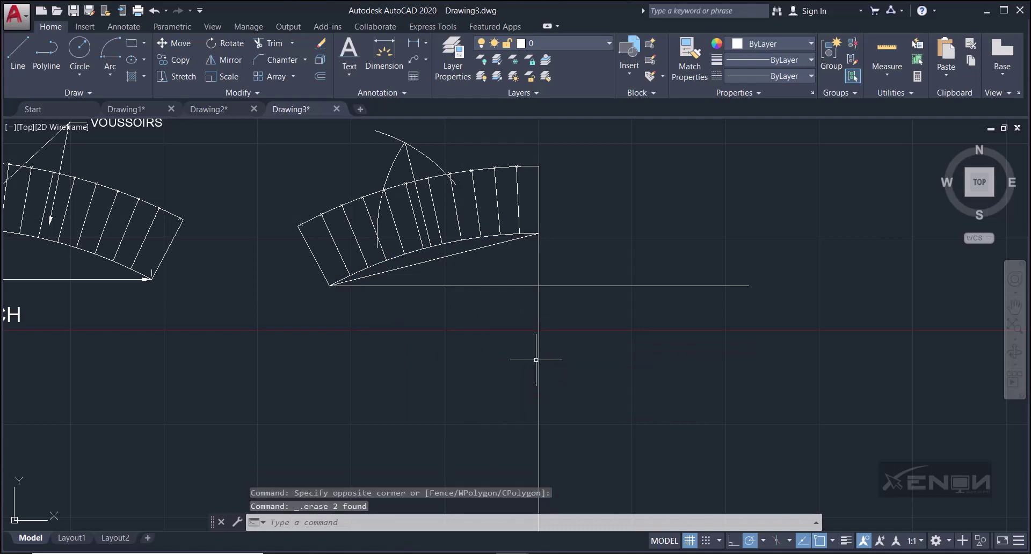
click(537, 359)
key(Delete)
click(497, 309)
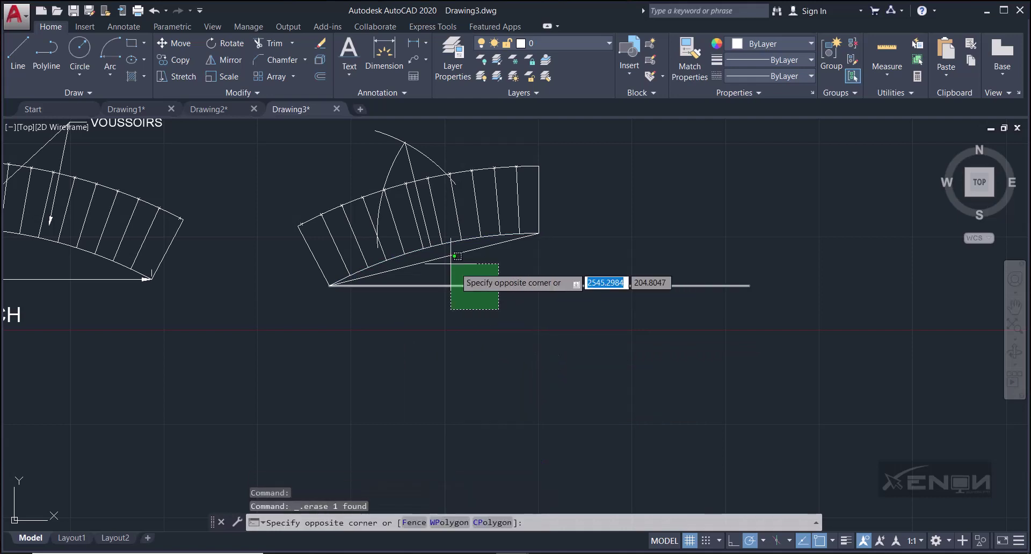
click(441, 255)
key(Delete)
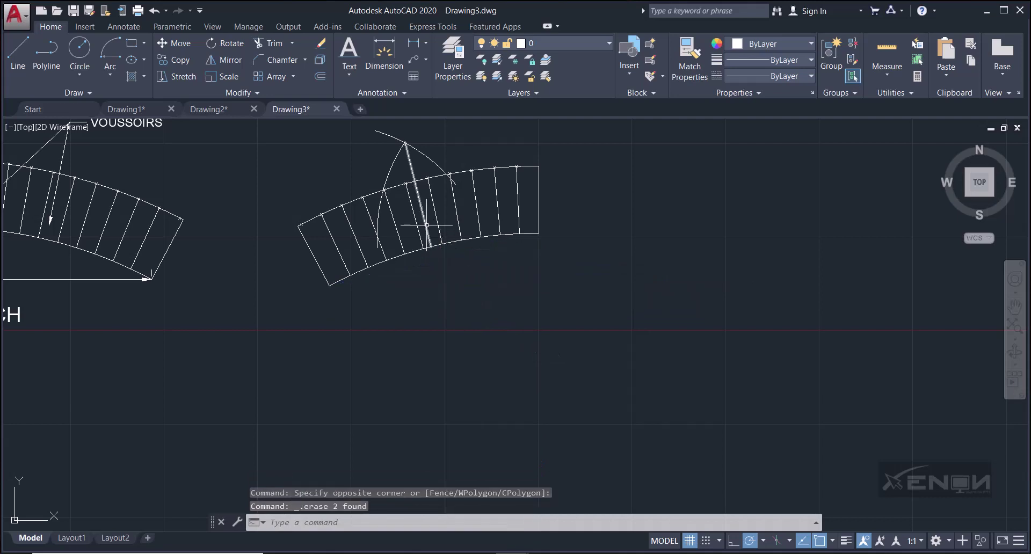
Step: Erase the two bisector arcs and the bisector line crossing the upper side of the arch ring
middle_drag(426, 224, 450, 312)
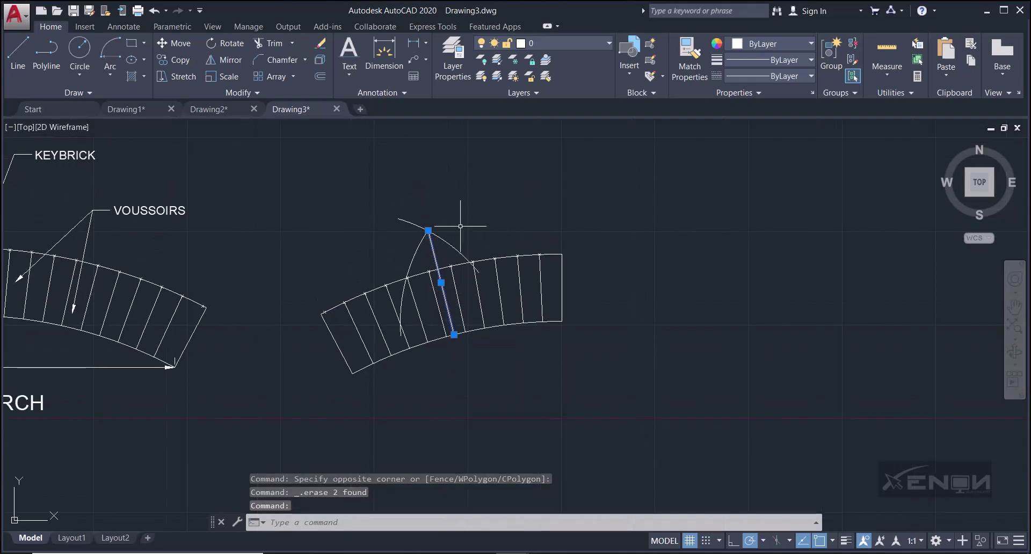
click(445, 252)
click(370, 203)
key(Delete)
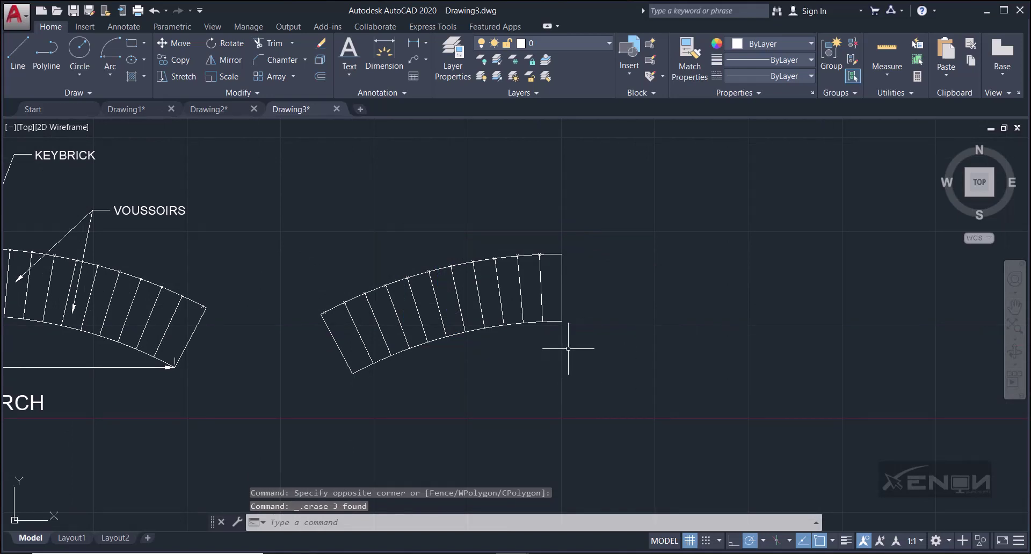
Step: Erase the vertical joint line at the crown end of the half arch
click(585, 308)
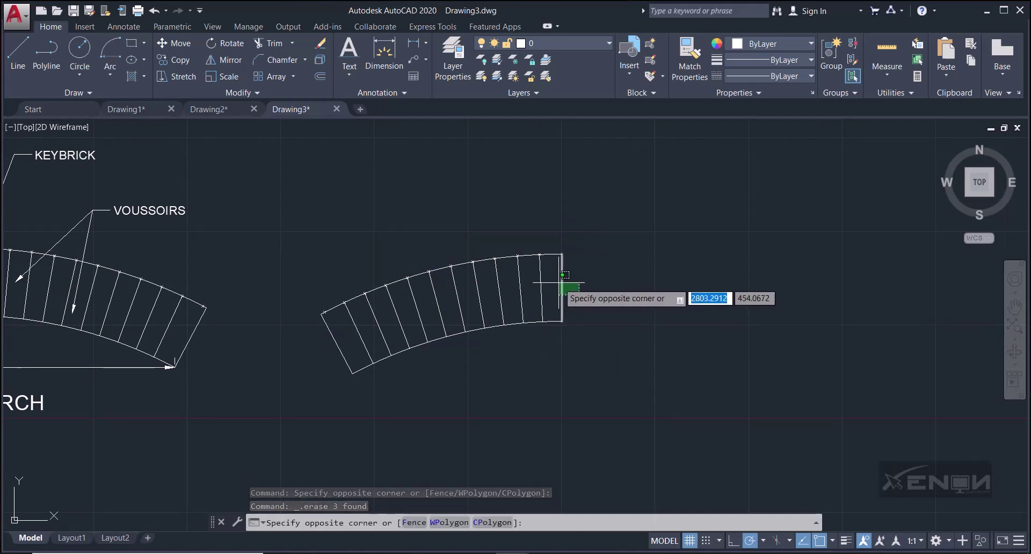
click(534, 257)
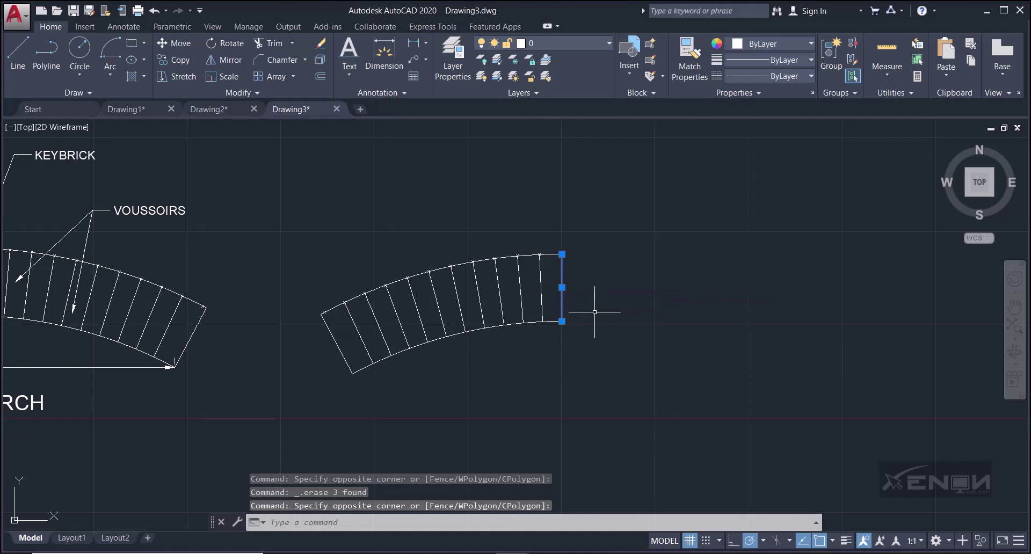
key(Delete)
Step: Mirror the whole half arch about the vertical line through the crown ends of its two curves, keeping the source objects
click(628, 397)
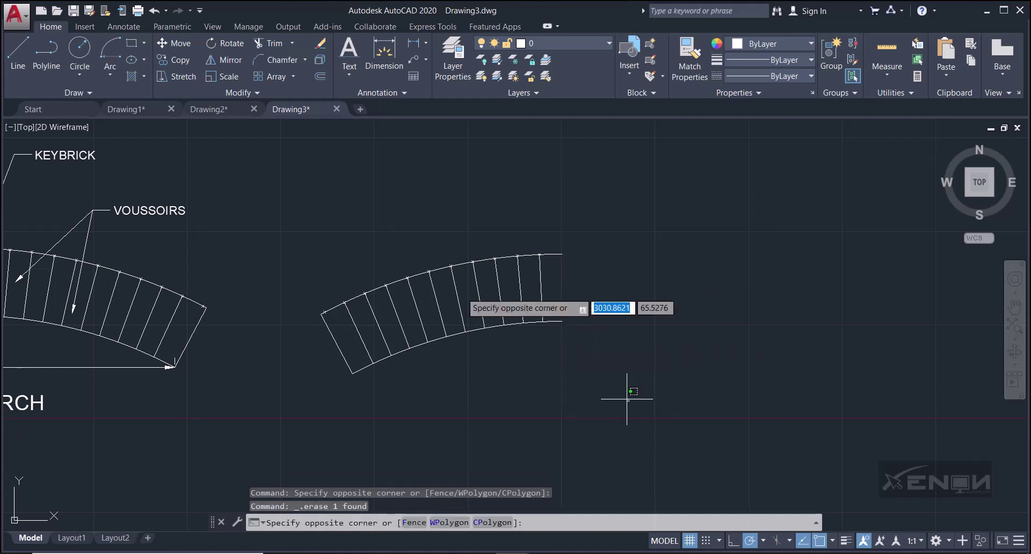
click(286, 225)
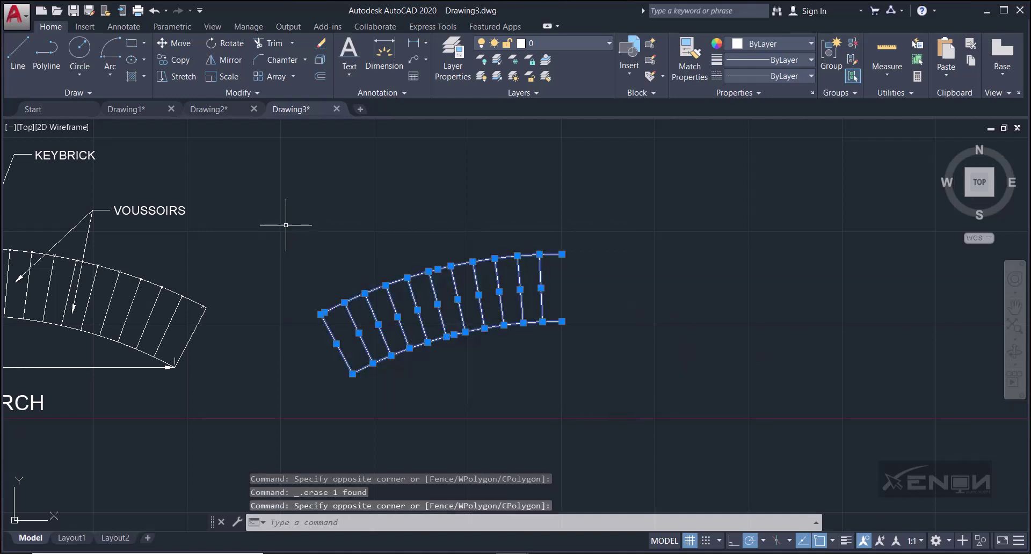
click(222, 60)
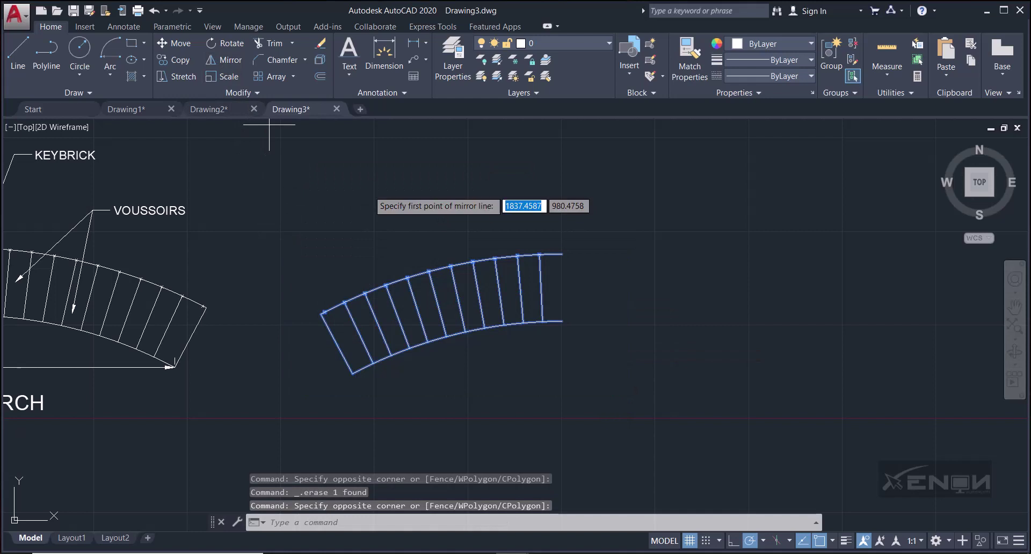
click(562, 254)
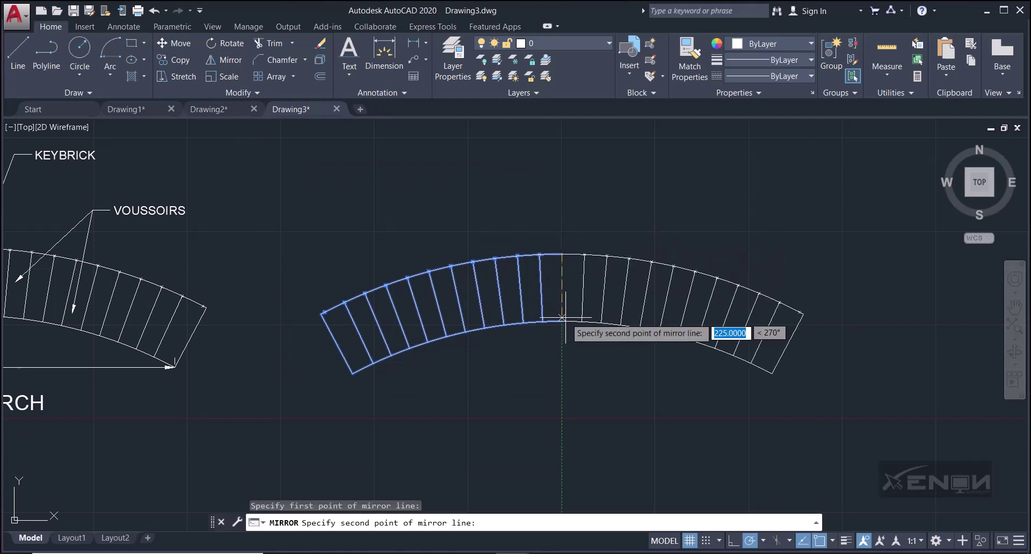
click(563, 321)
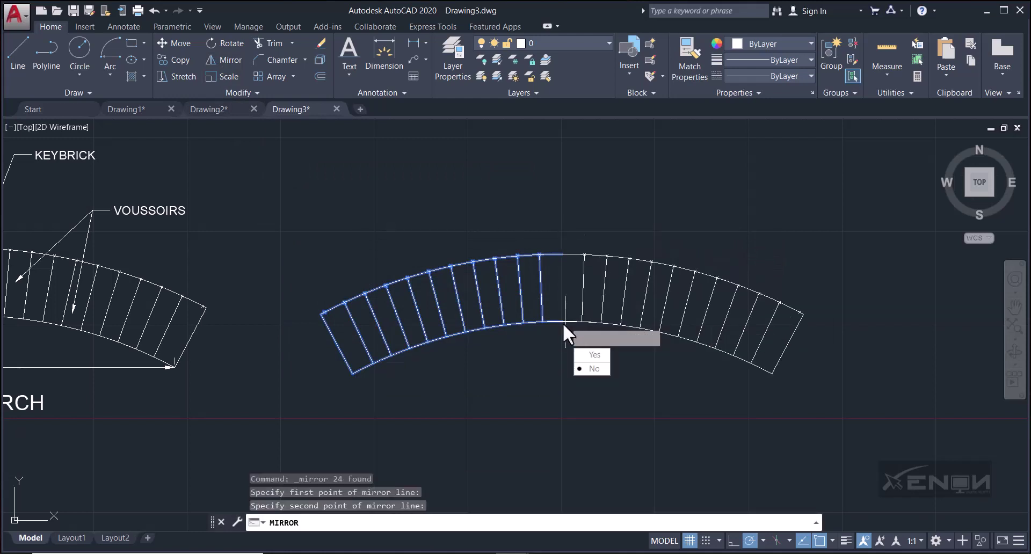
click(589, 368)
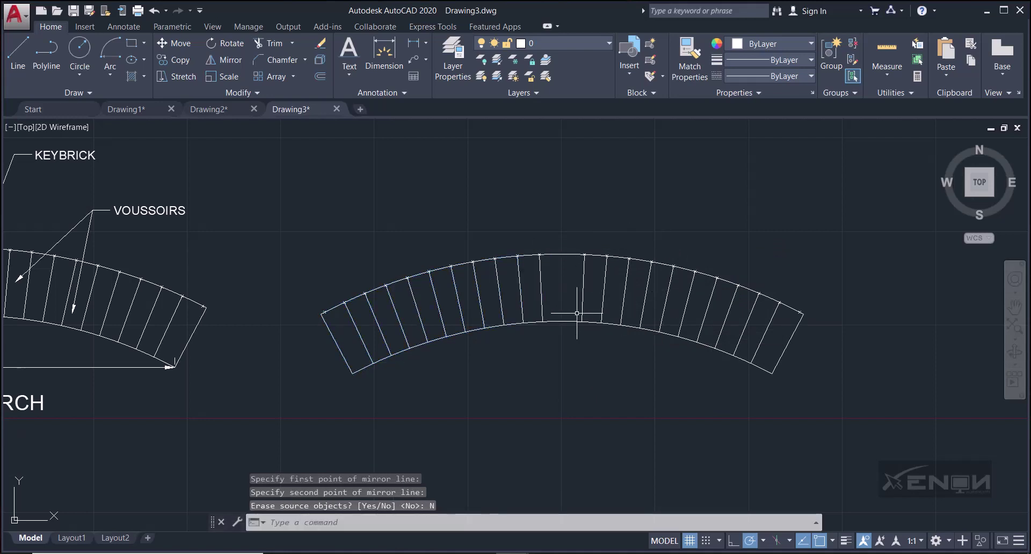
Step: Add a horizontal linear dimension between the arch's two inner springing points, placing the dimension line just below springing level
scroll(591, 344, down, 2)
mouse_move(576, 358)
middle_down()
mouse_move(557, 336)
mouse_move(564, 313)
mouse_move(525, 320)
mouse_move(534, 302)
middle_up()
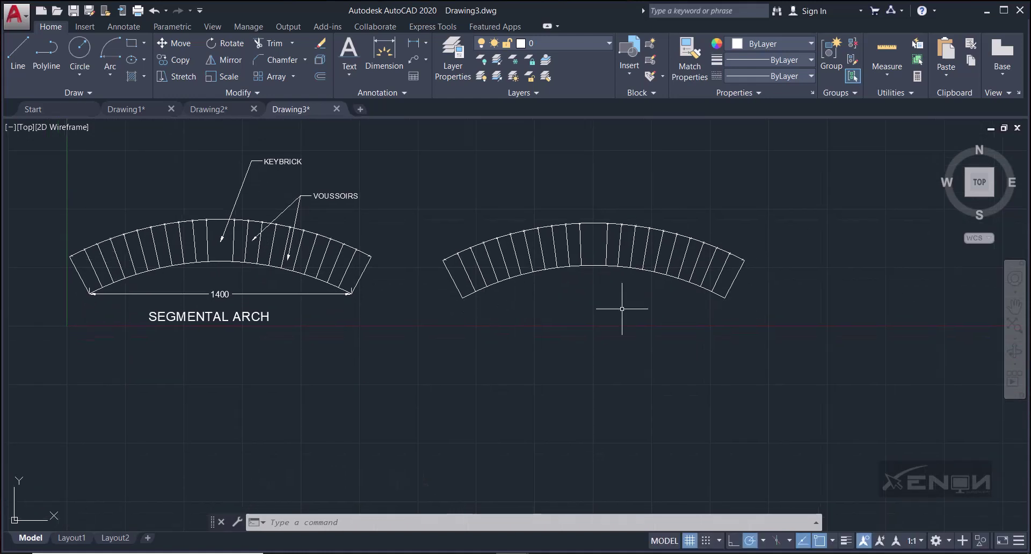
middle_drag(612, 297, 607, 321)
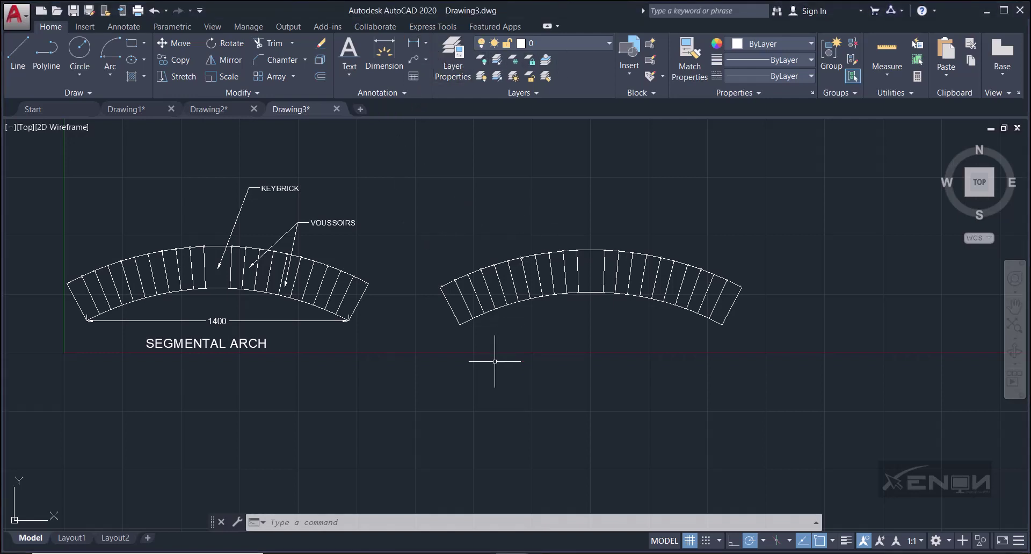
click(414, 51)
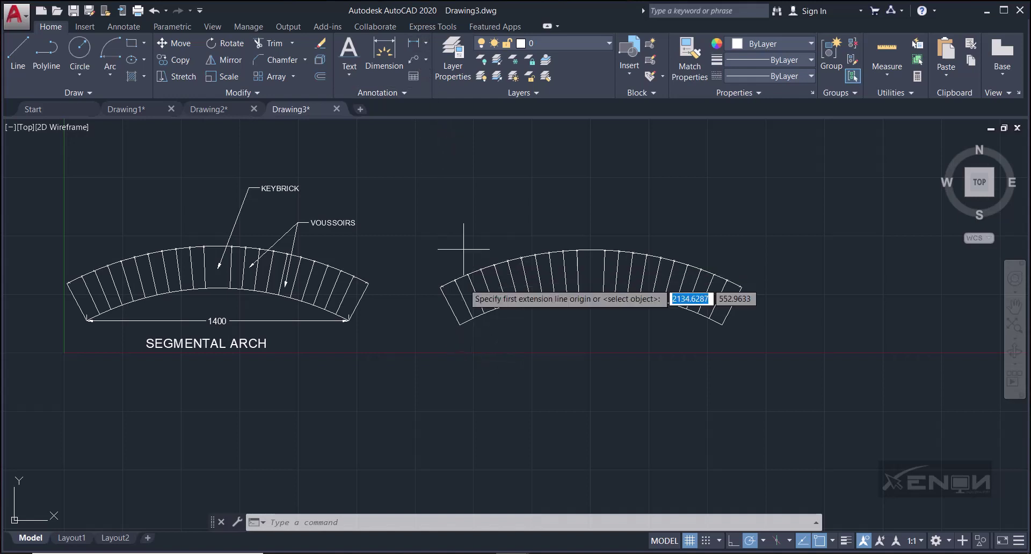
click(460, 325)
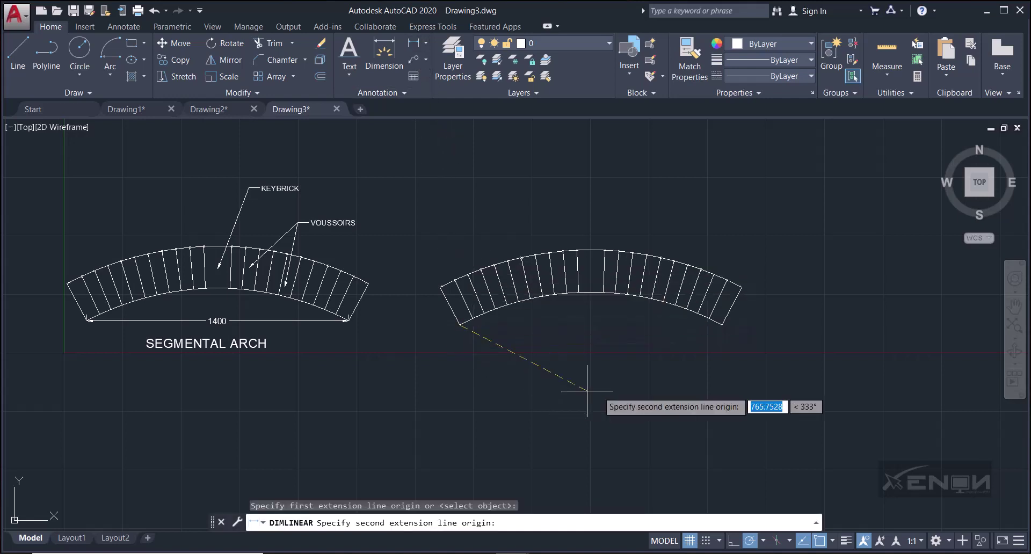
click(722, 325)
scroll(463, 323, up, 5)
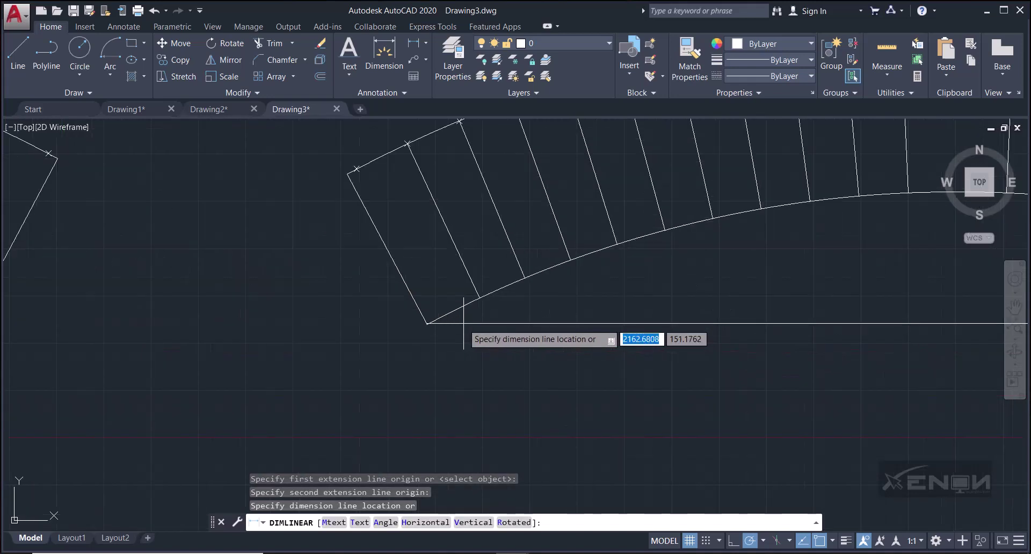
click(445, 329)
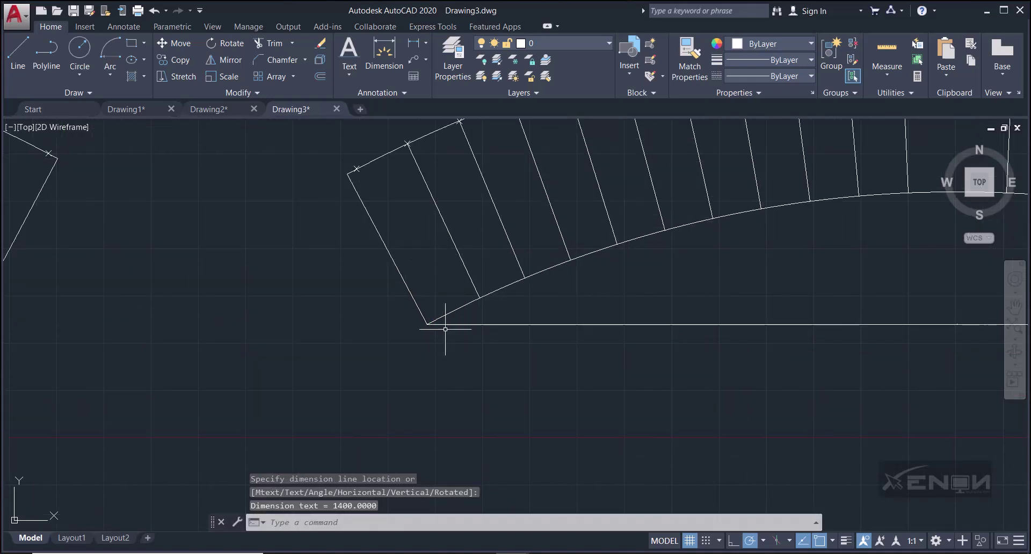
Step: Modify the Standard dimension style to a linear precision of 0 and an overall scale of 80
scroll(633, 352, down, 5)
middle_drag(801, 414, 709, 421)
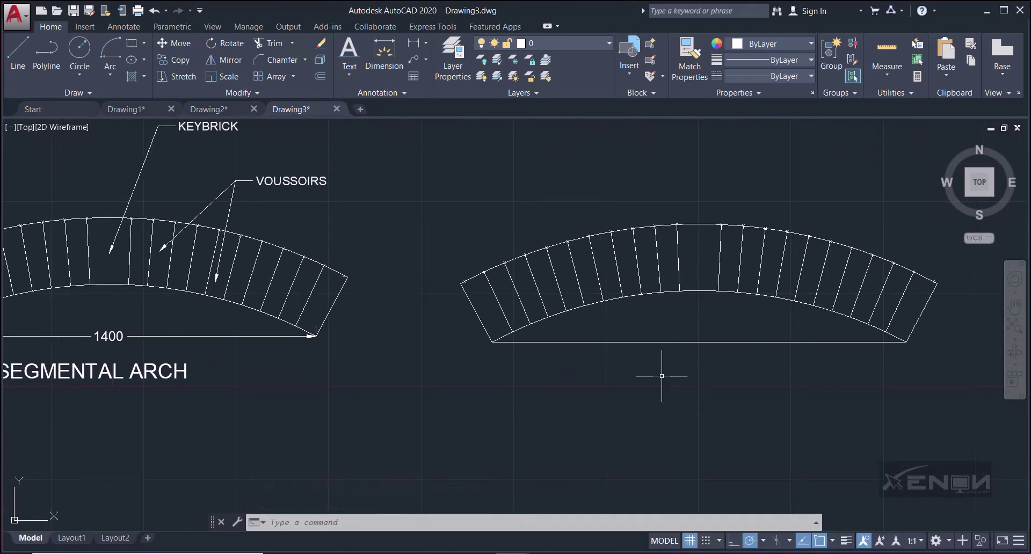
click(398, 92)
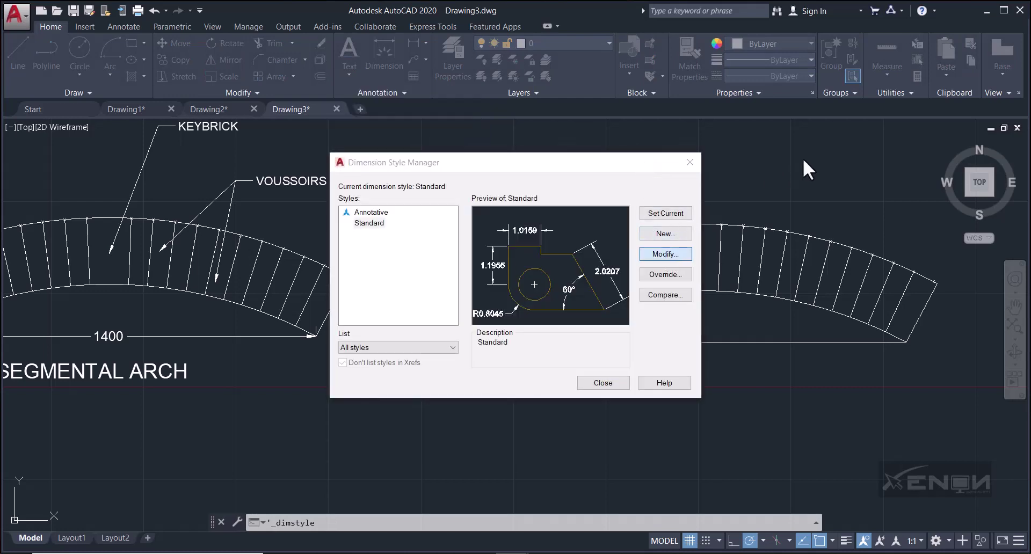
key(Return)
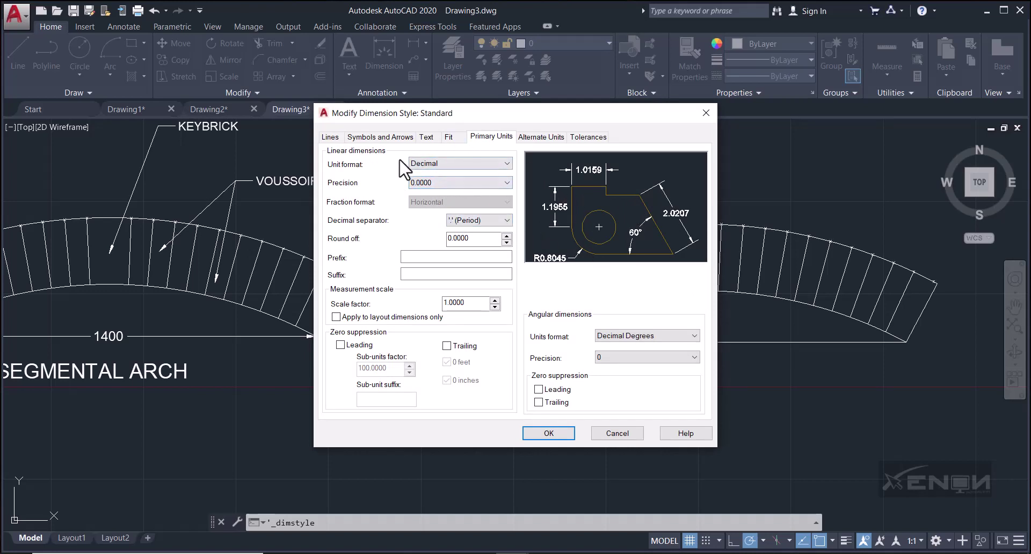
click(458, 181)
click(457, 193)
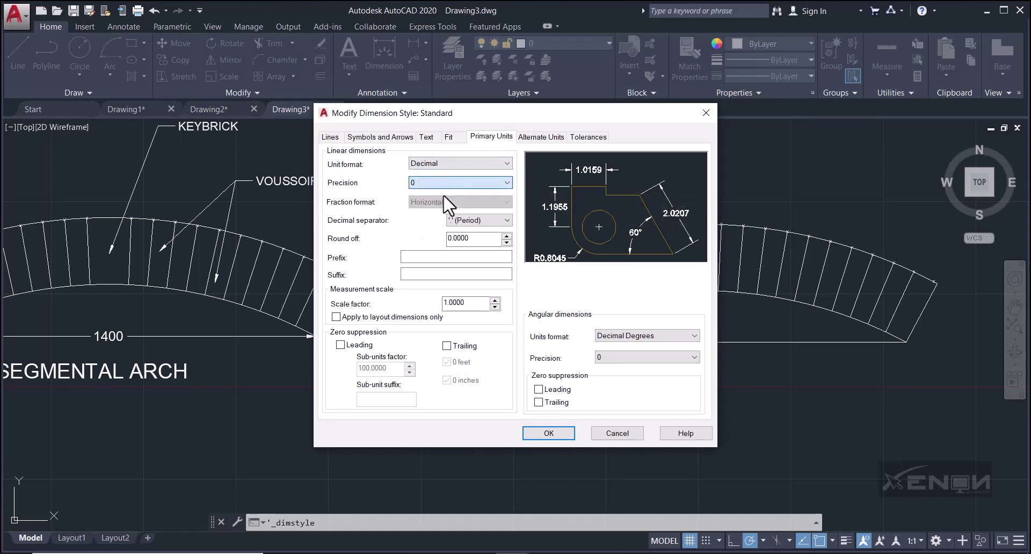
click(450, 137)
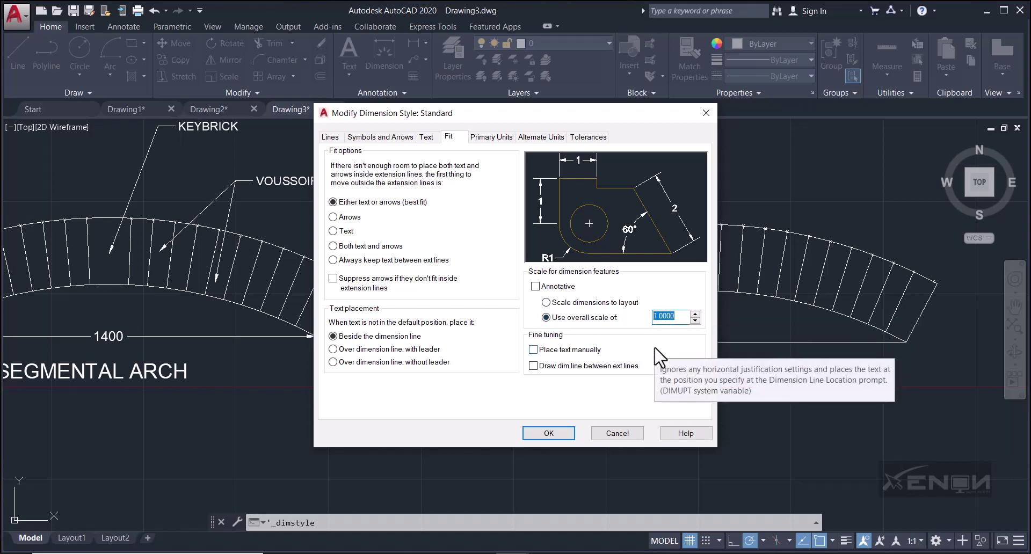
text(80)
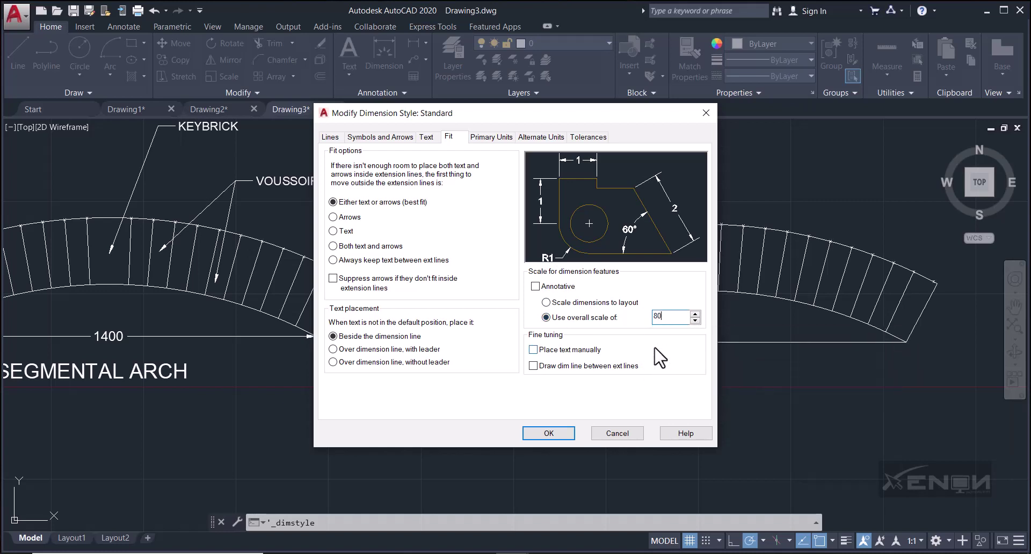
click(530, 436)
click(603, 381)
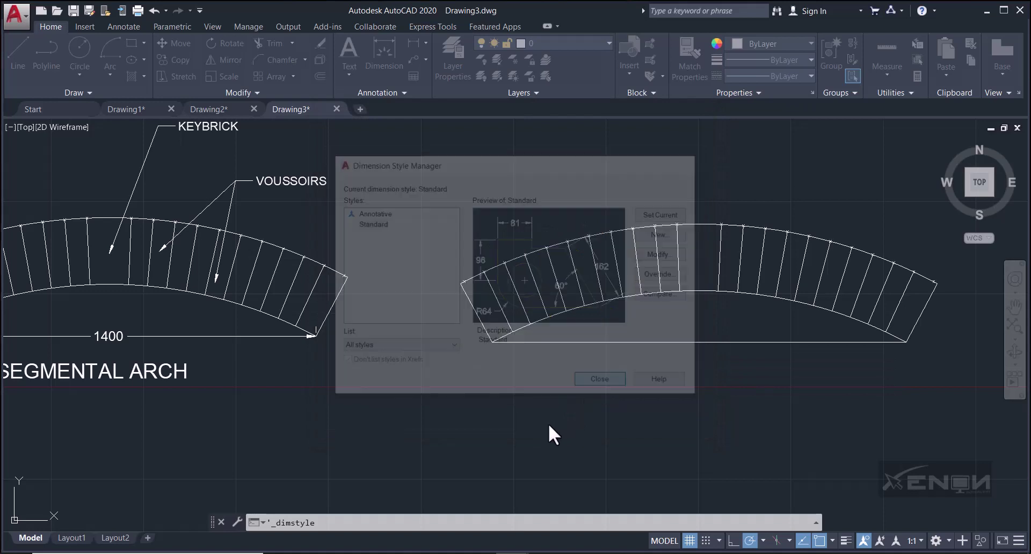
Step: Set the Standard dimension style's overall scale to 180
click(404, 94)
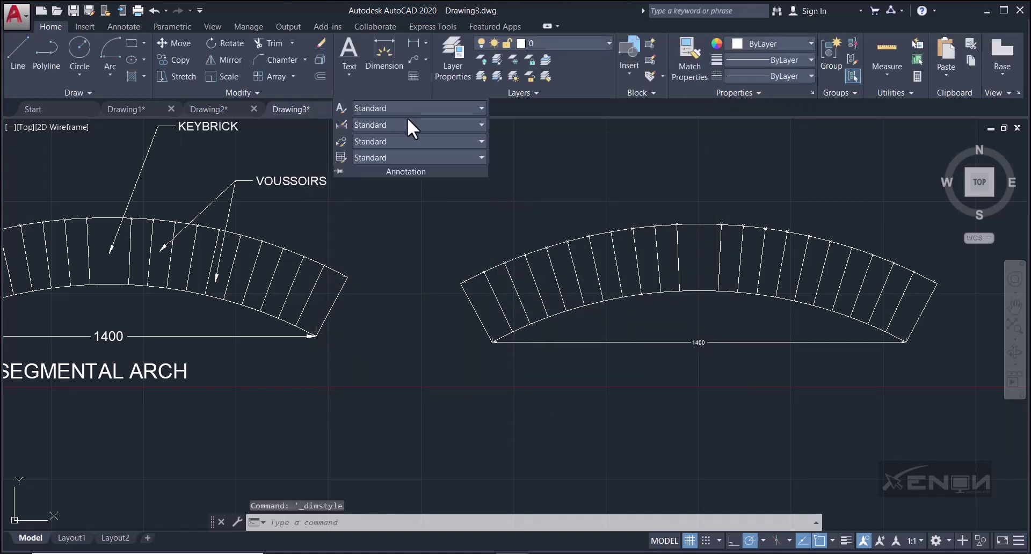
click(342, 126)
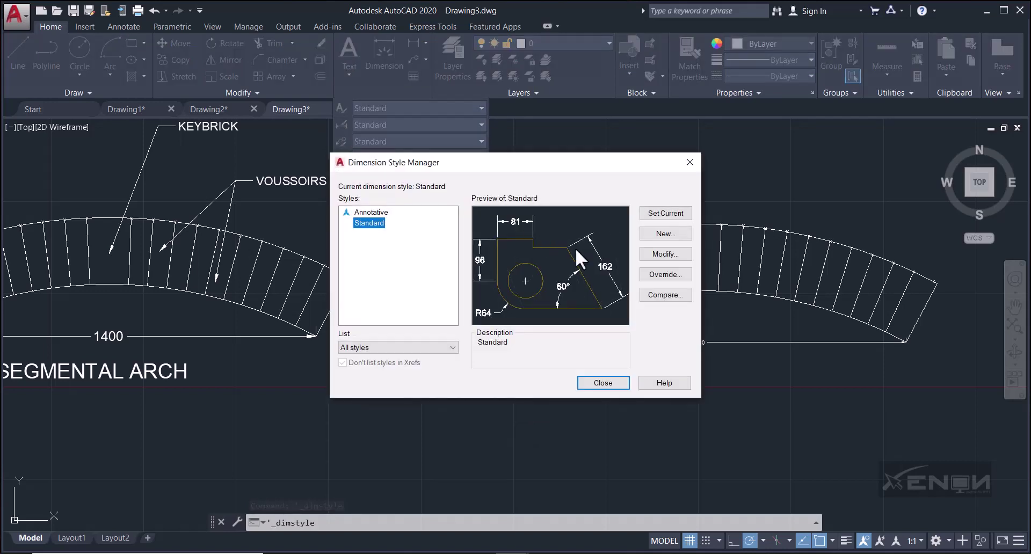
click(675, 258)
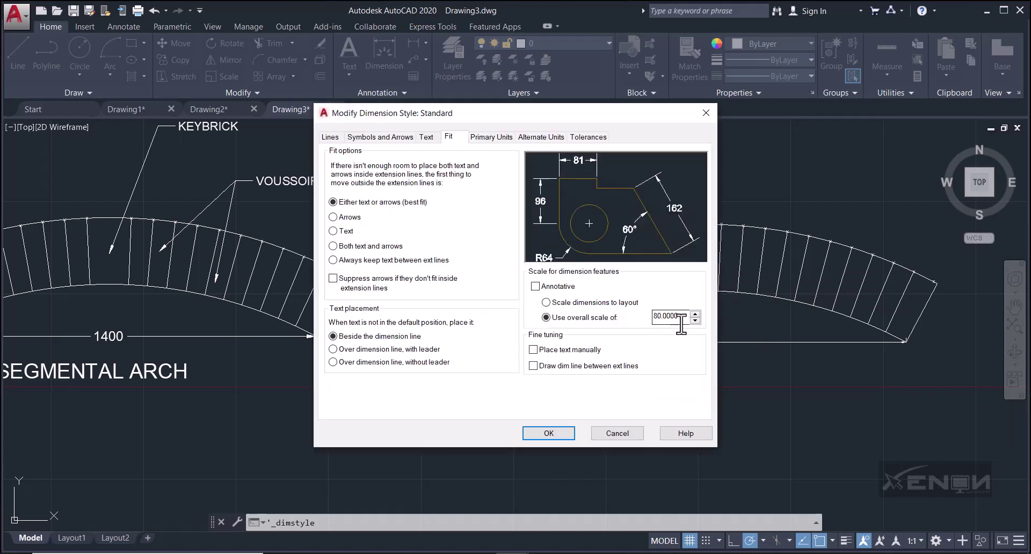
drag(687, 316, 610, 324)
text(1)
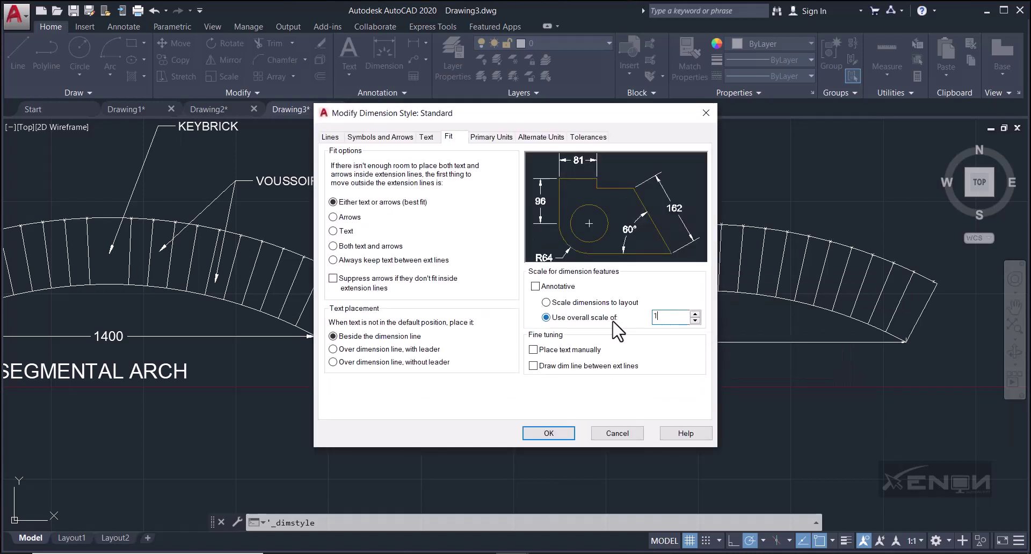
text(80)
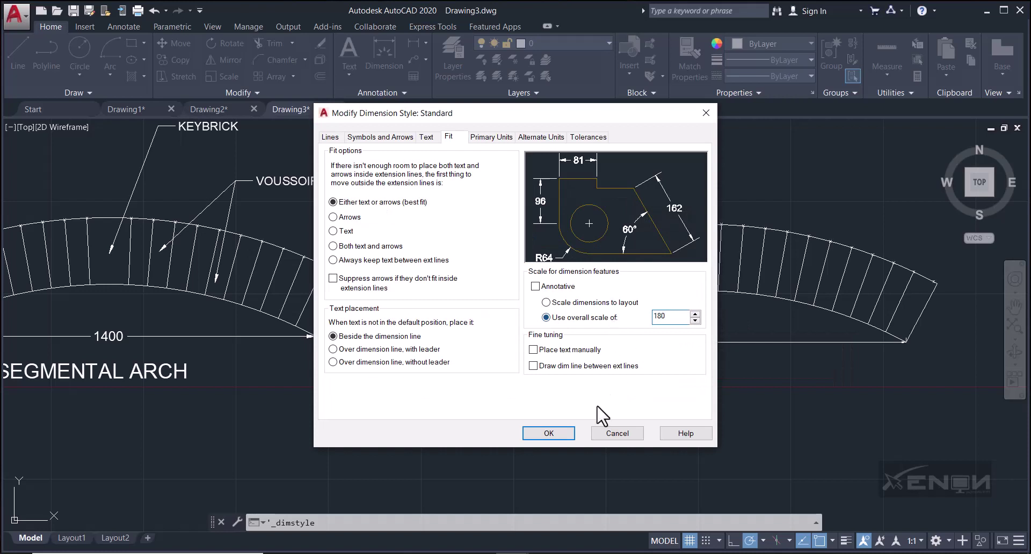
click(562, 436)
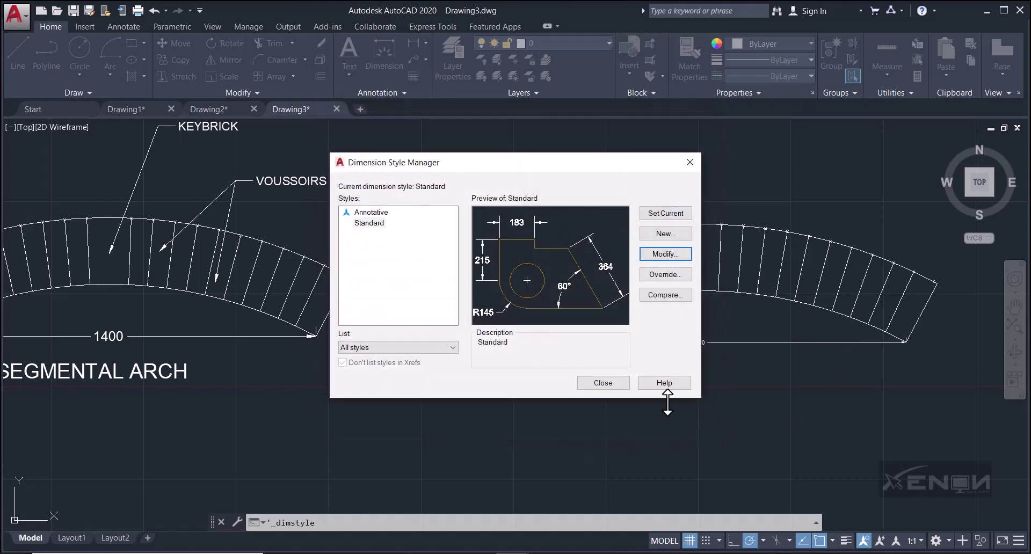
click(603, 383)
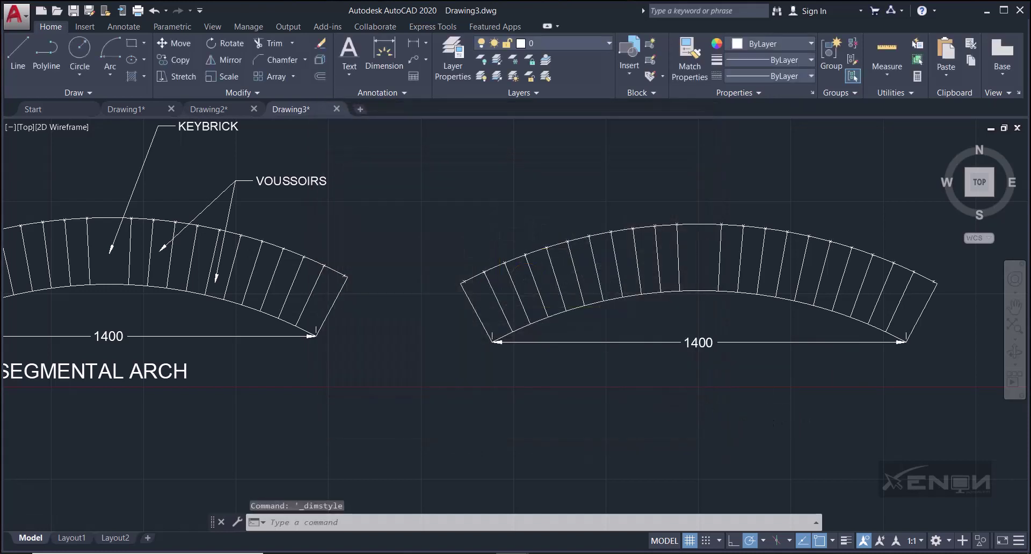
Step: Add a multileader labelled KEYBRICK from the central voussoir of the new arch, with its landing above the crown
scroll(768, 410, down, 3)
middle_drag(707, 423, 695, 425)
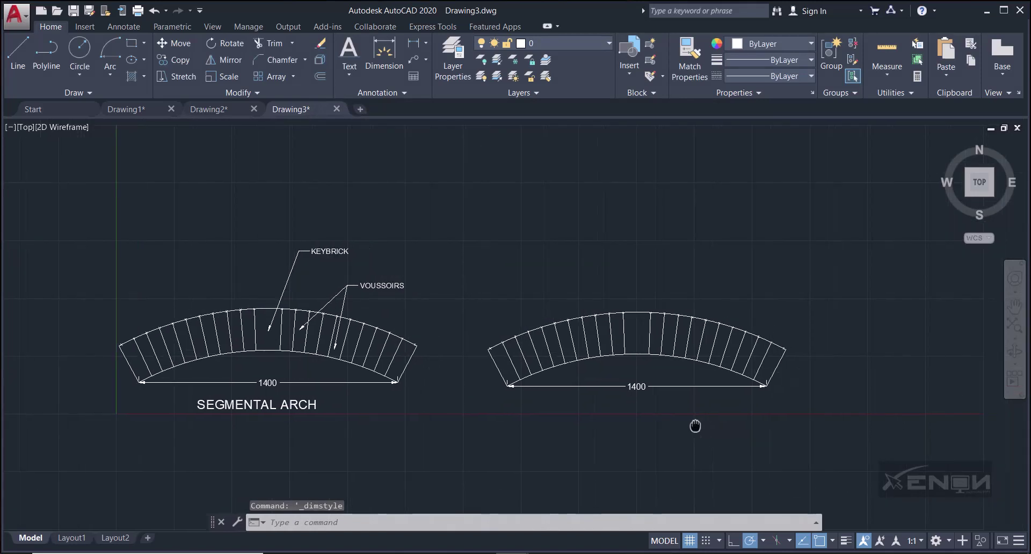
scroll(642, 374, up, 3)
middle_drag(642, 374, 603, 373)
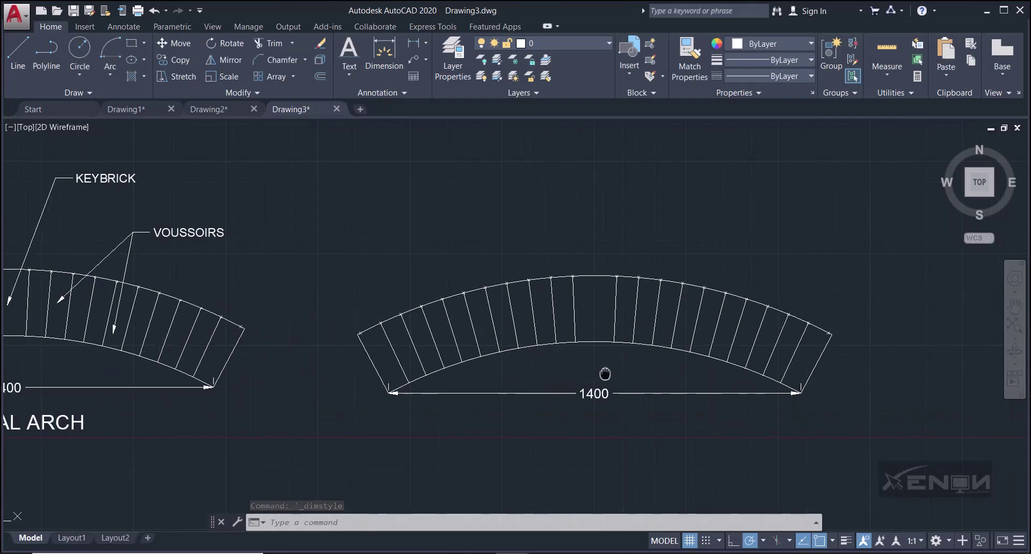
mouse_move(516, 351)
middle_down()
mouse_move(598, 356)
mouse_move(537, 359)
middle_up()
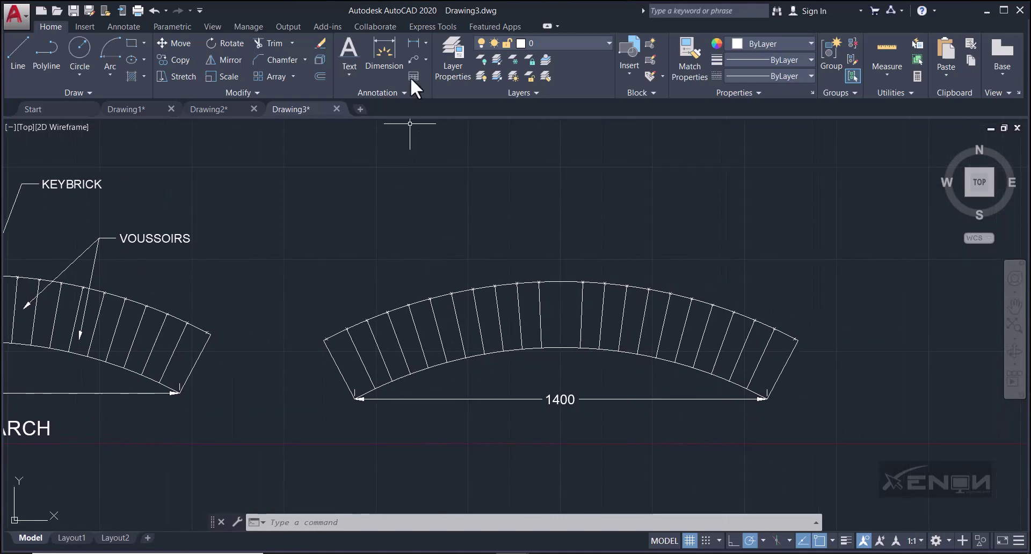
click(561, 299)
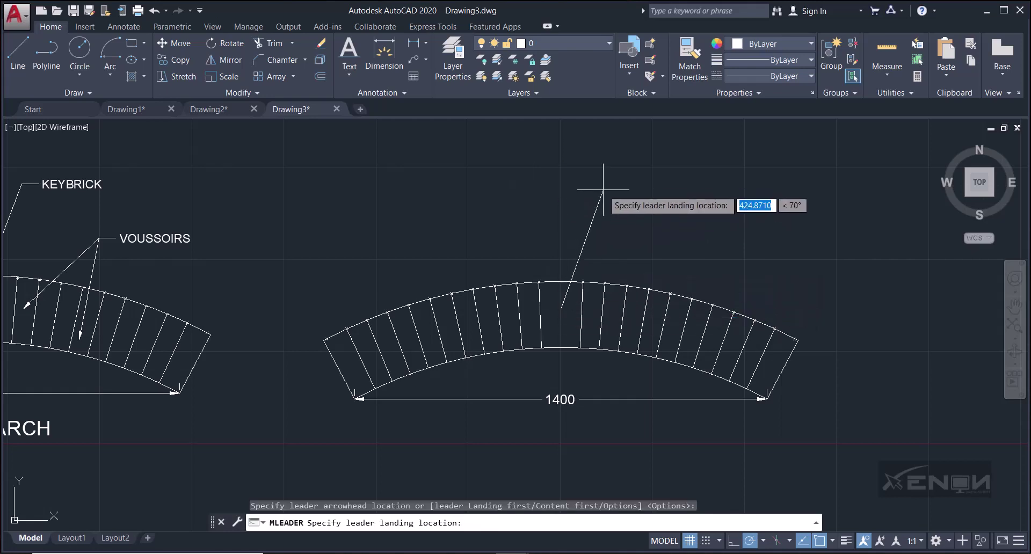
click(603, 192)
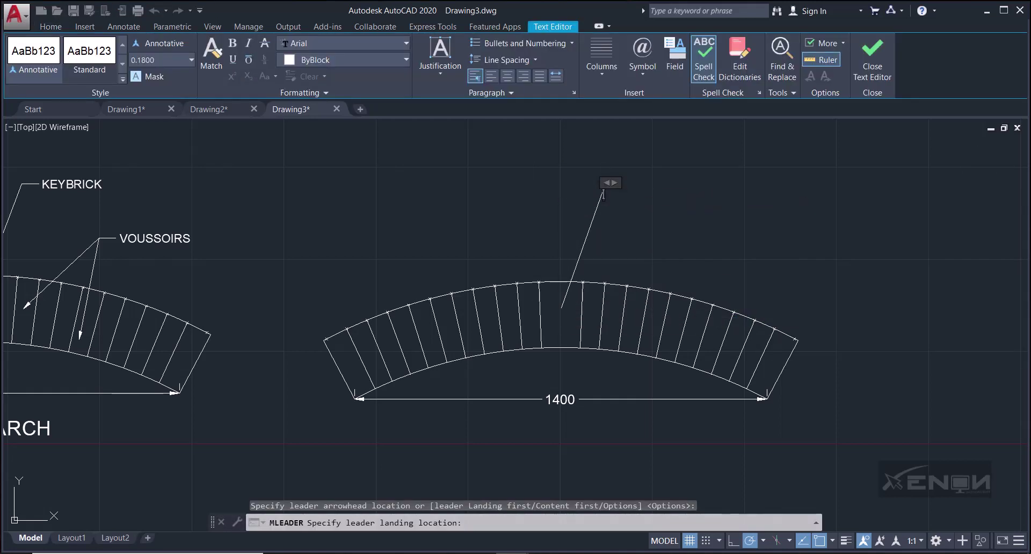
text(KEYBRICK)
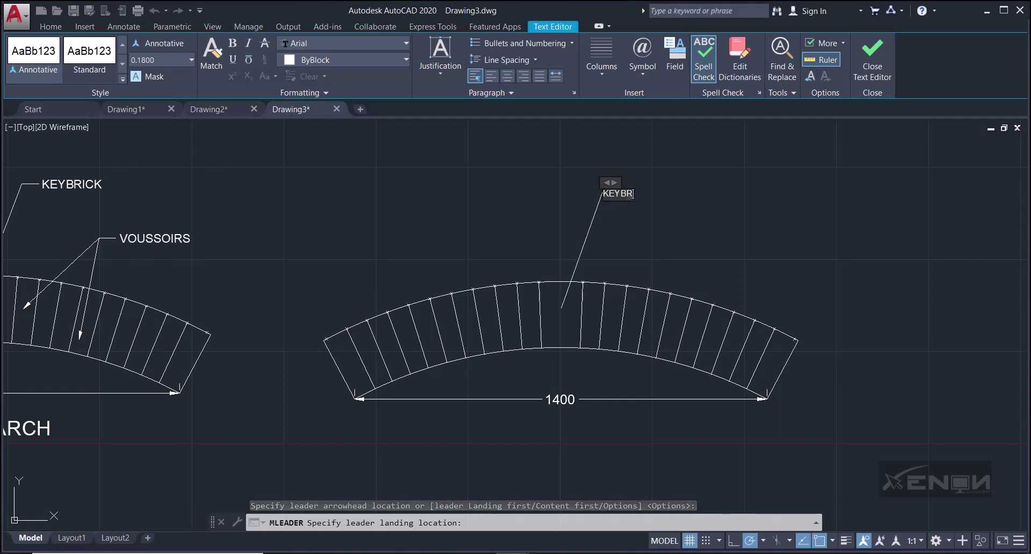
click(740, 202)
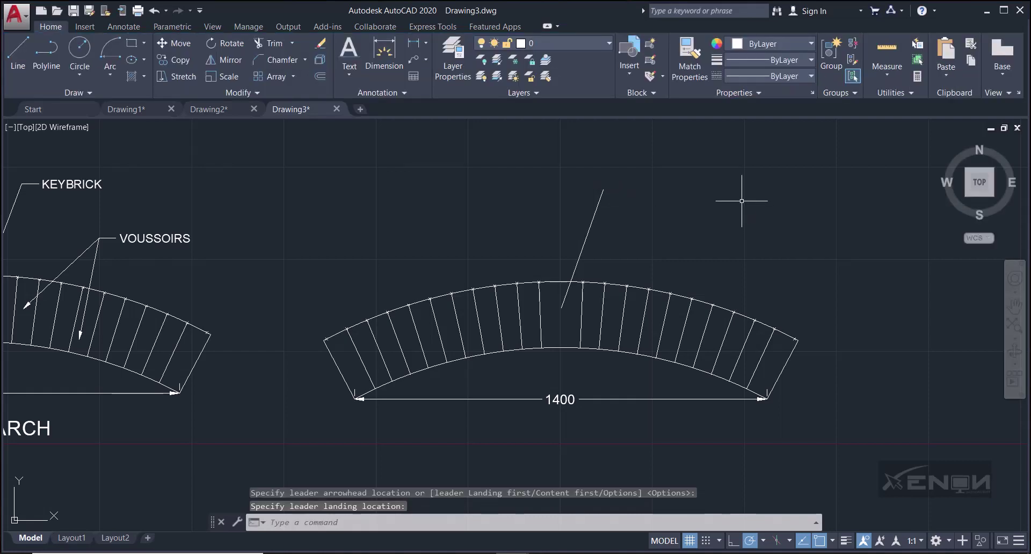
Step: Modify the Standard multileader style to a specified scale of 160
click(409, 94)
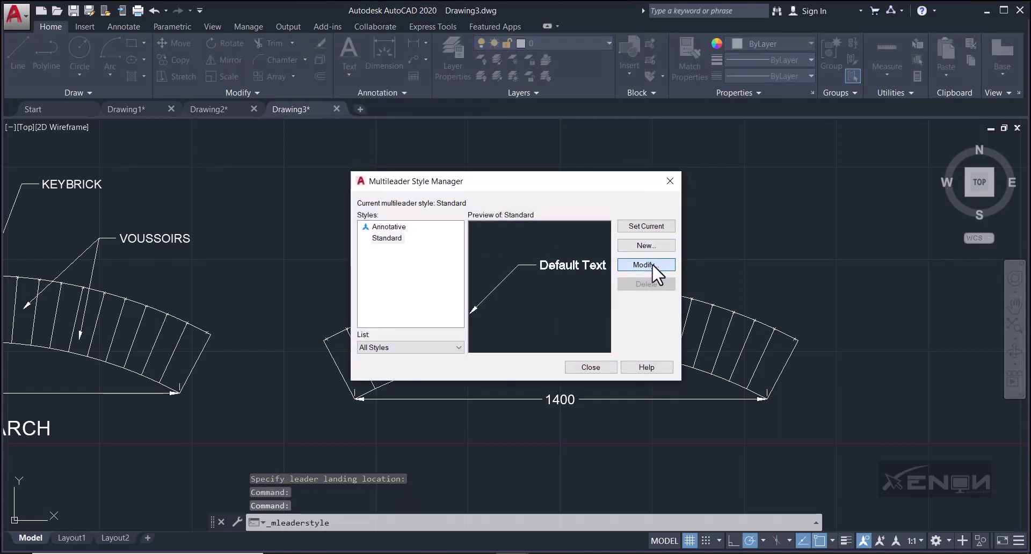
click(646, 265)
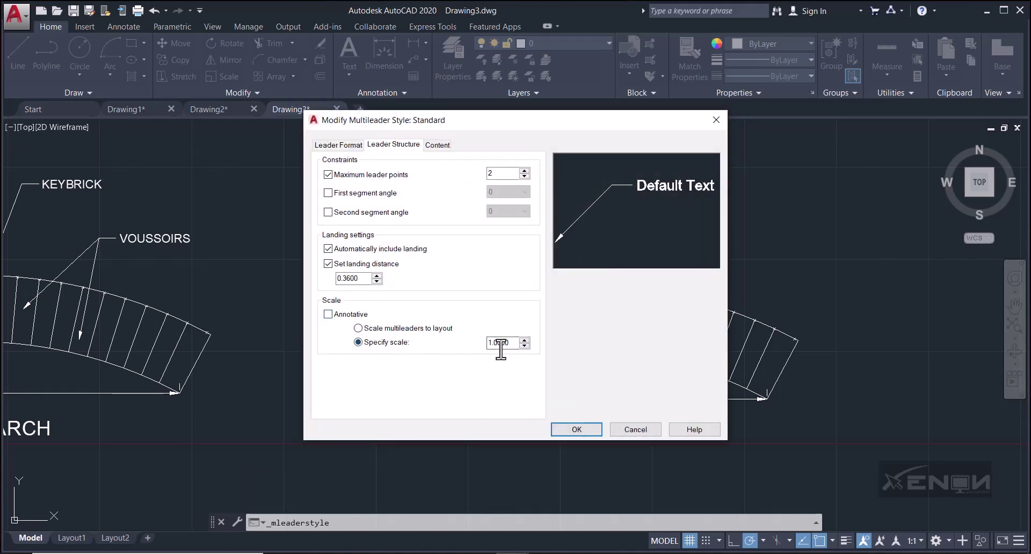
drag(514, 343, 482, 344)
text(160)
click(574, 428)
click(588, 370)
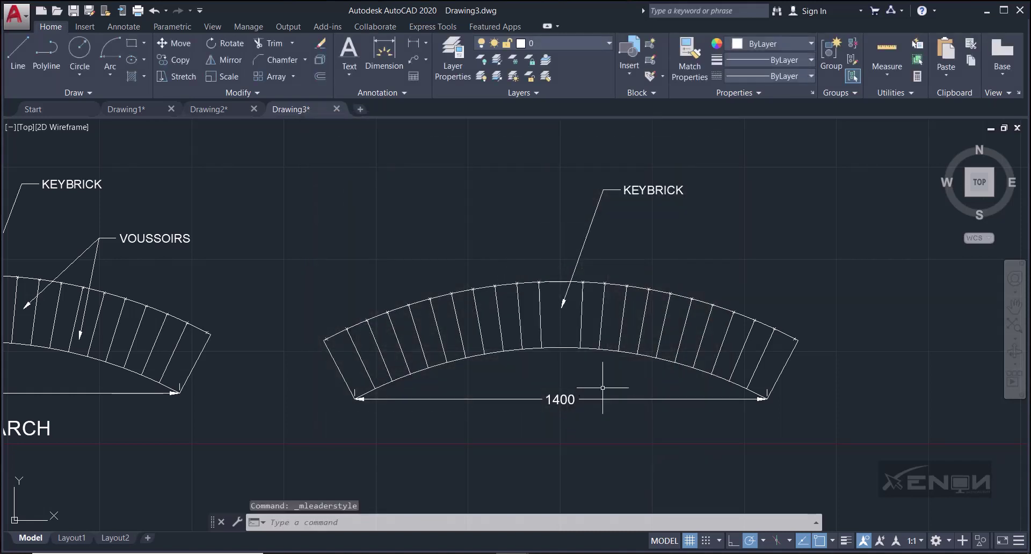
Step: Add a multileader labelled VOUSSOIRS pointing to the second voussoir right of the keybrick, with its landing above the arch
middle_drag(725, 272, 661, 274)
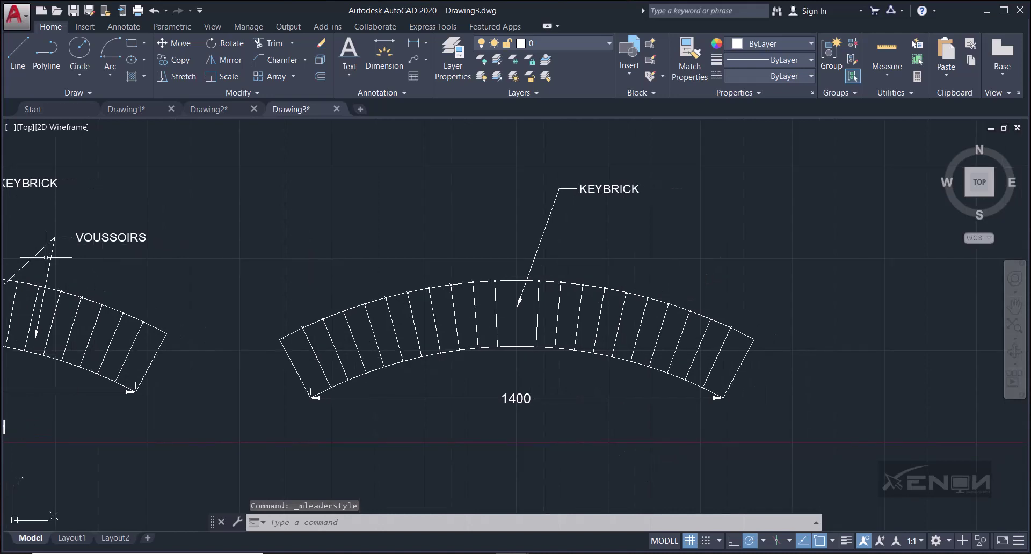
click(412, 58)
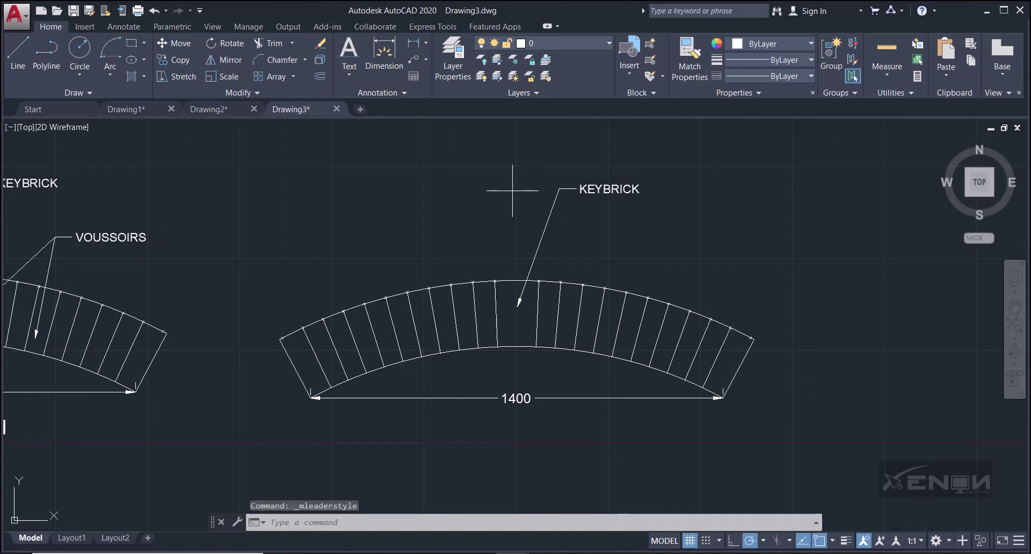
click(573, 299)
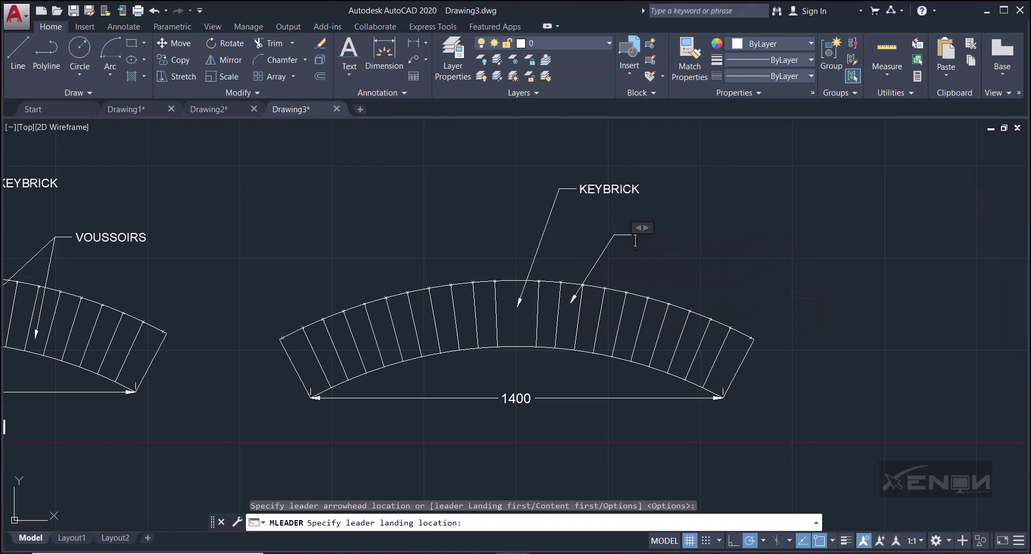
click(611, 234)
text(VOUSSOIRS)
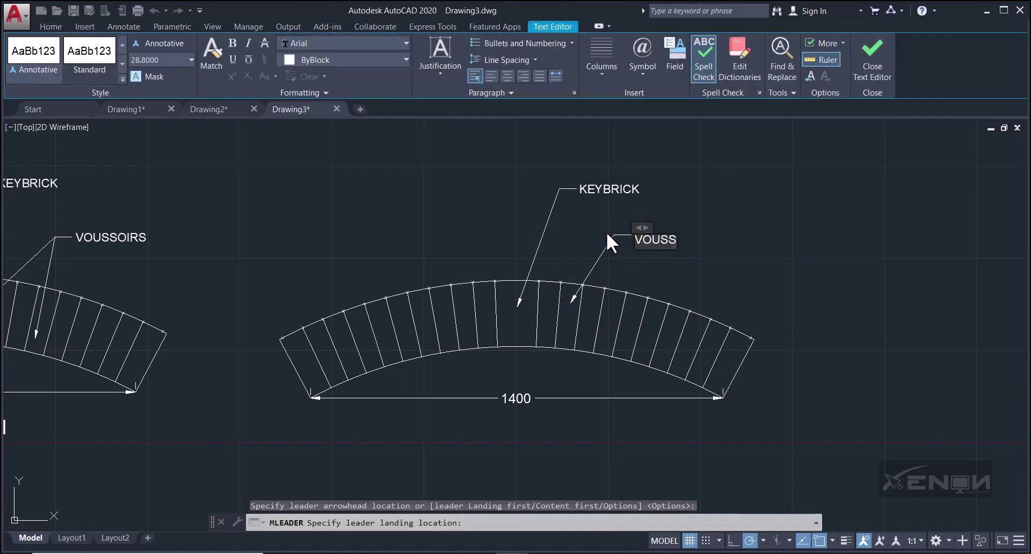
click(746, 219)
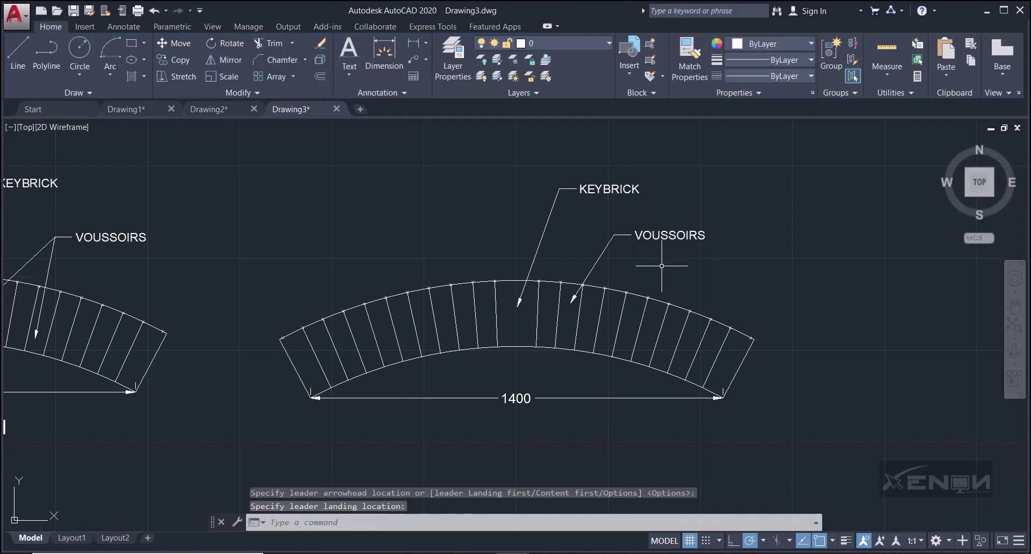
Step: Add two more leaders to the VOUSSOIRS label, pointing to two other voussoirs in the arch's right half
middle_drag(93, 260, 193, 257)
middle_drag(913, 315, 810, 315)
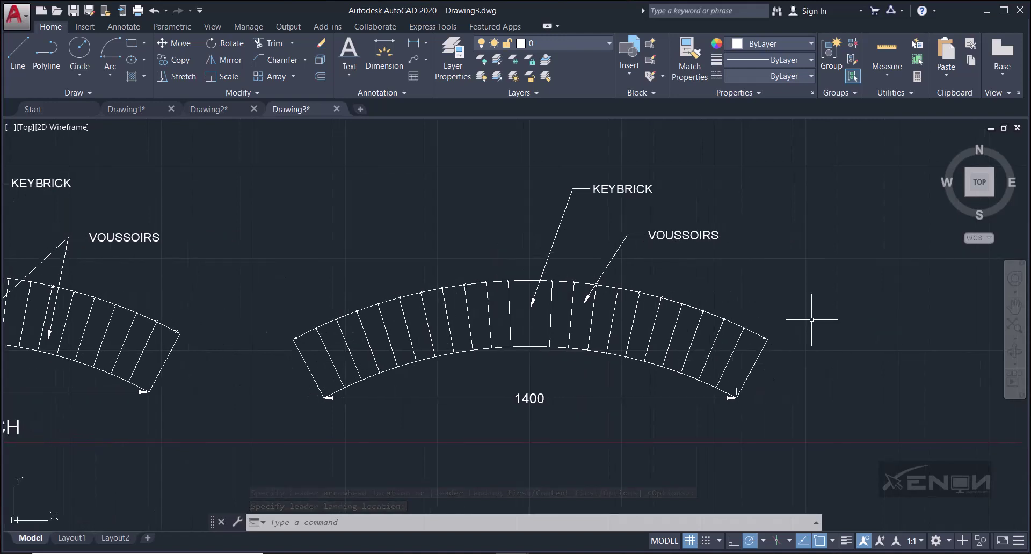
scroll(643, 246, up, 2)
click(666, 233)
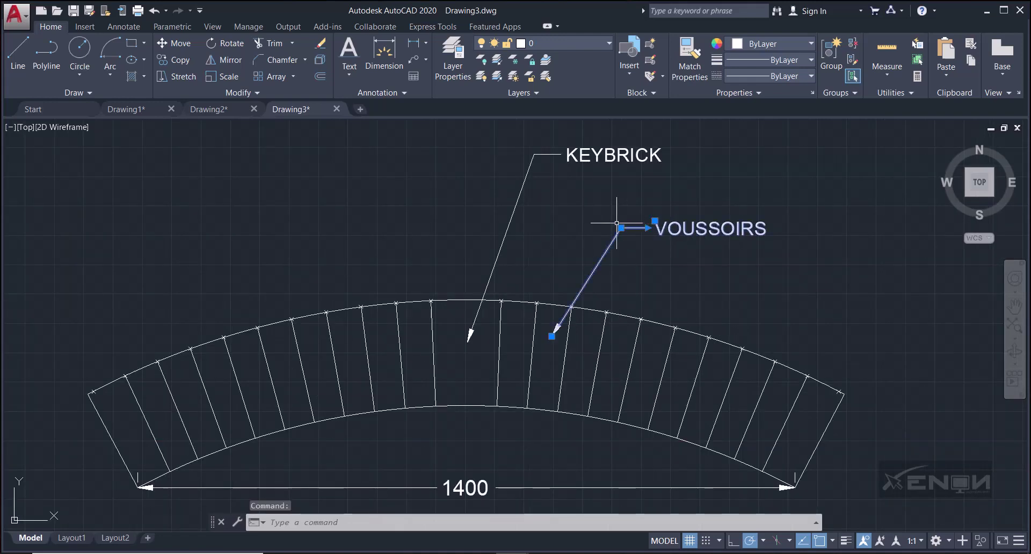
mouse_move(621, 228)
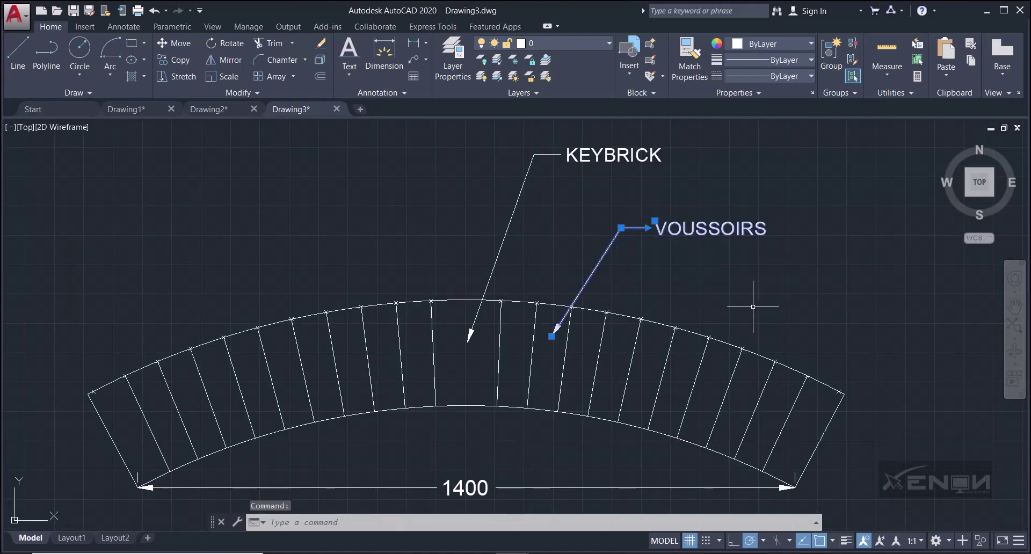
key(Escape)
click(688, 232)
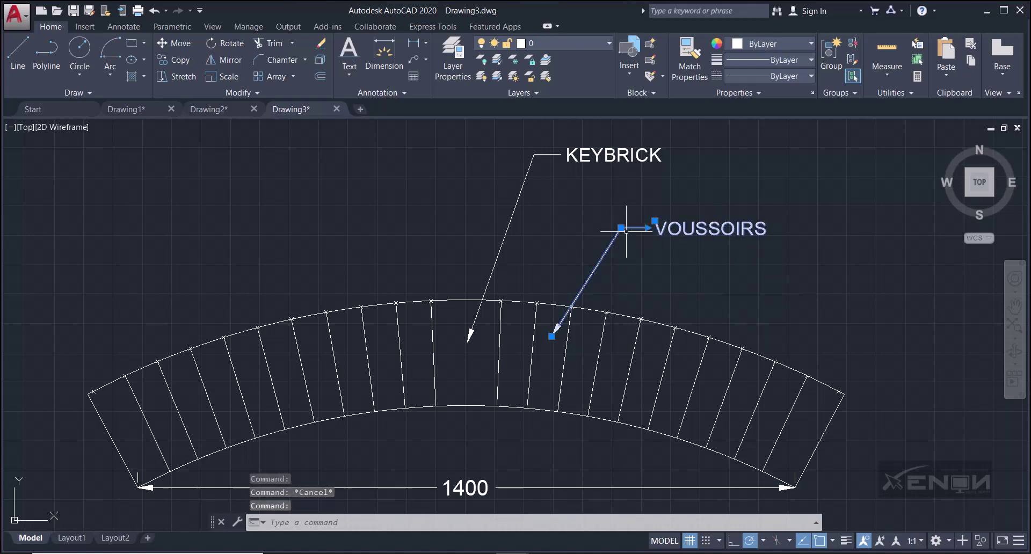
mouse_move(621, 228)
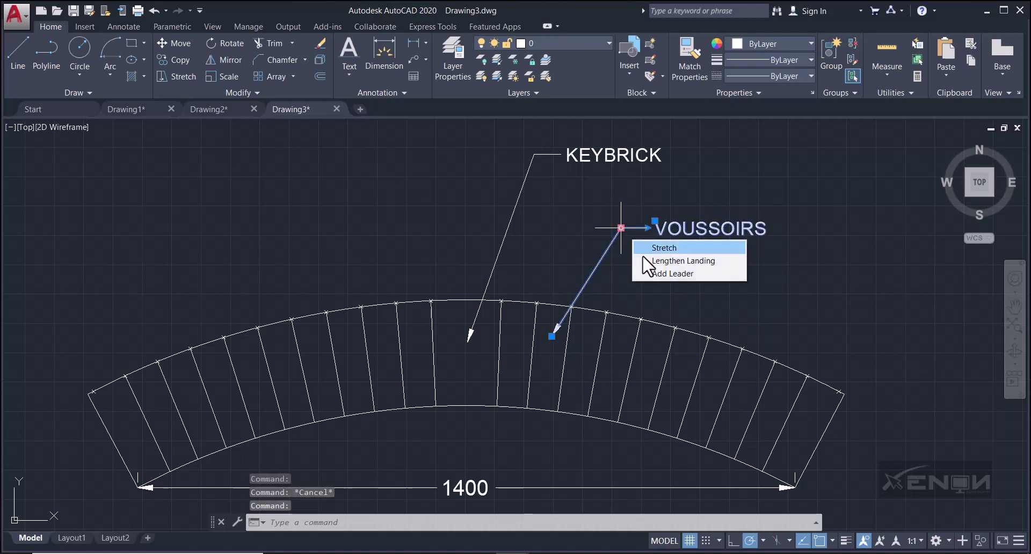
click(654, 271)
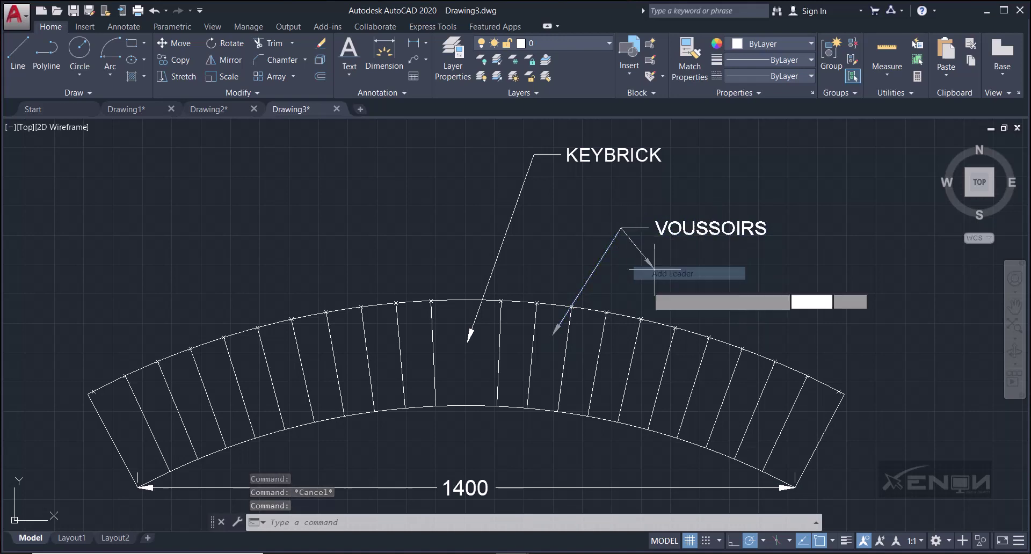
click(621, 350)
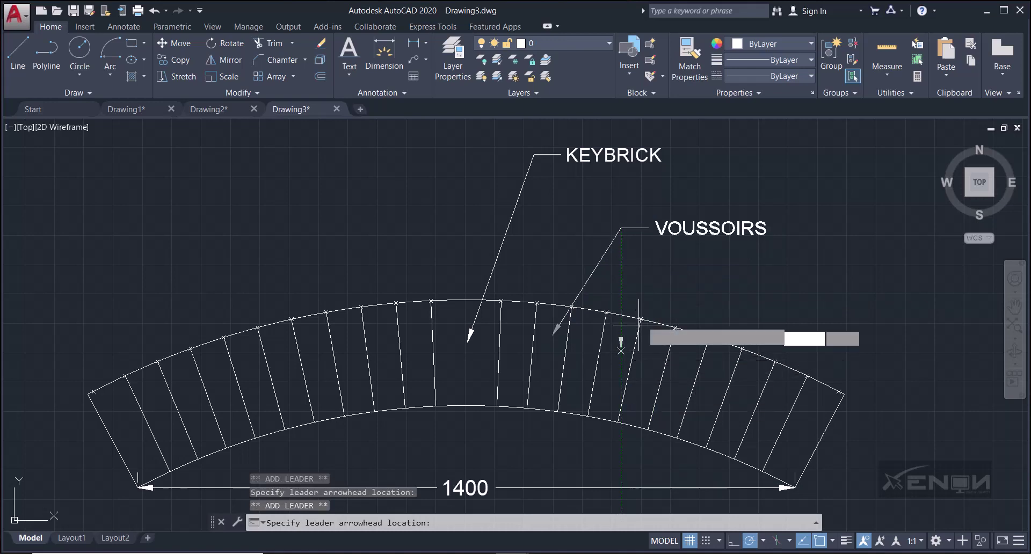
click(720, 372)
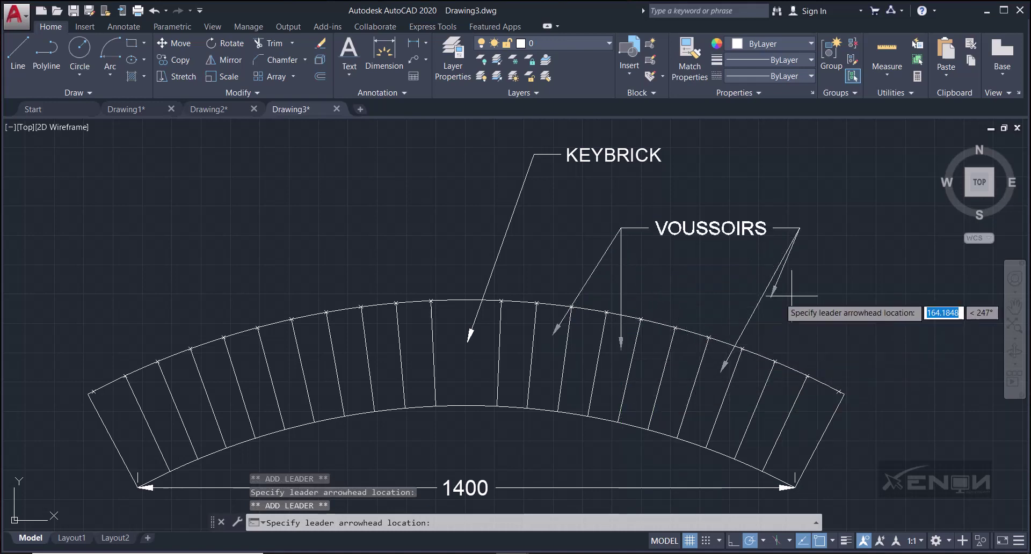
key(Escape)
key(Escape)
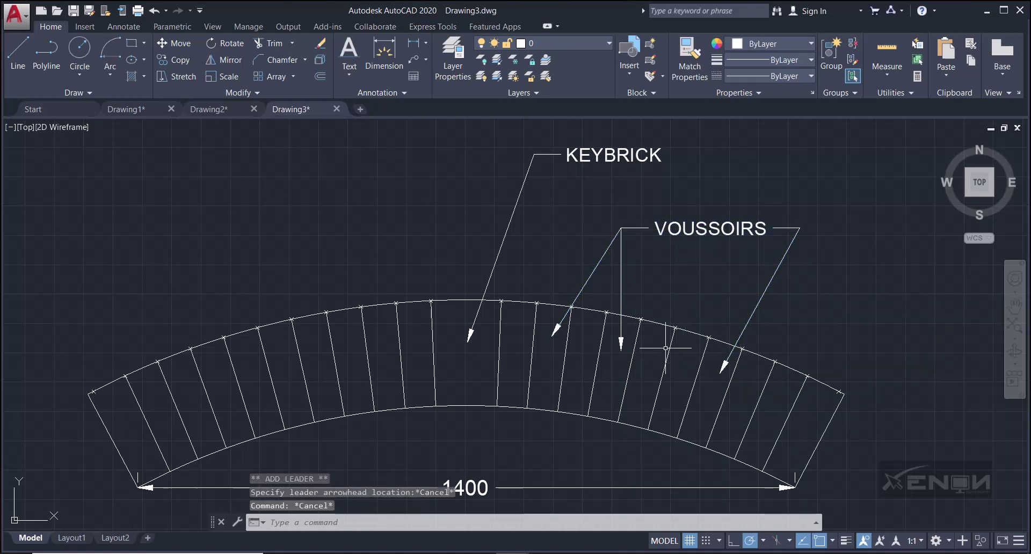
Step: Start single-line text centred below the new arch's span dimension, with height 50 and rotation 0
scroll(666, 309, down, 5)
middle_drag(639, 349, 656, 324)
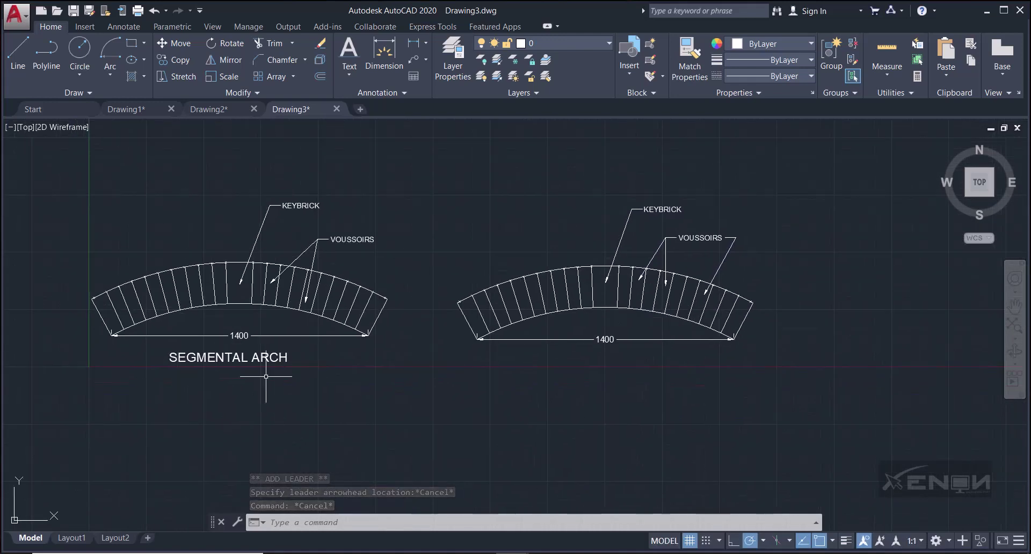
scroll(606, 311, up, 2)
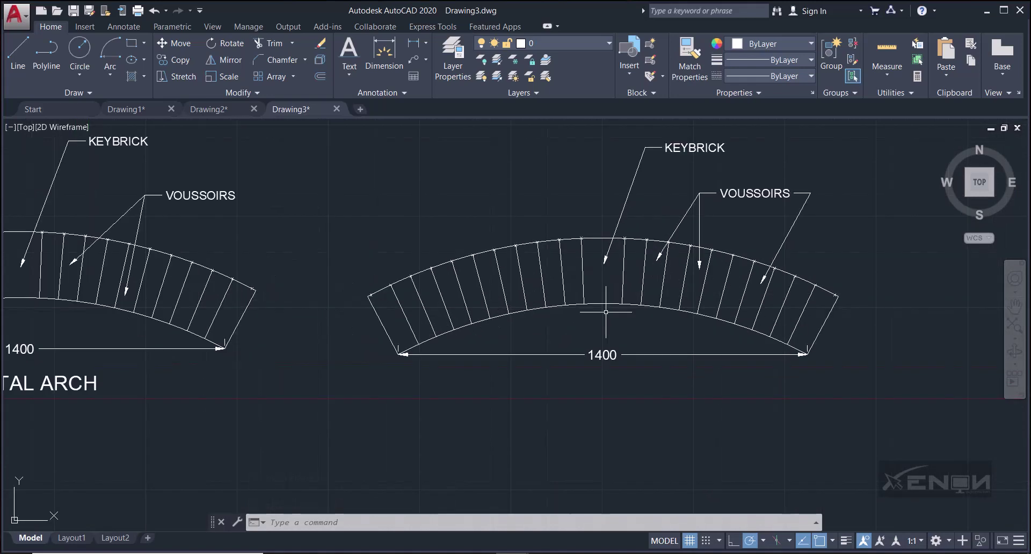
middle_drag(603, 312, 602, 311)
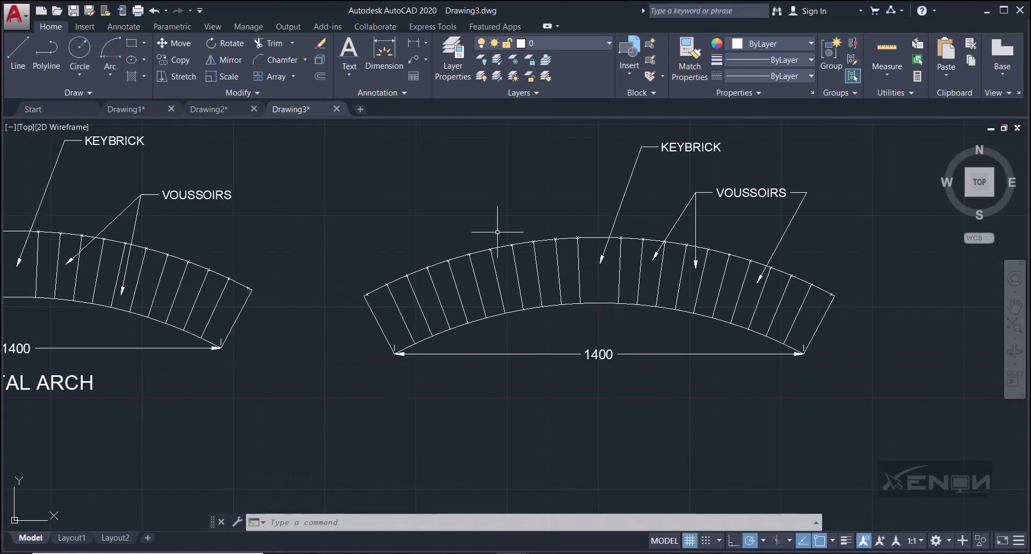
click(349, 57)
click(348, 67)
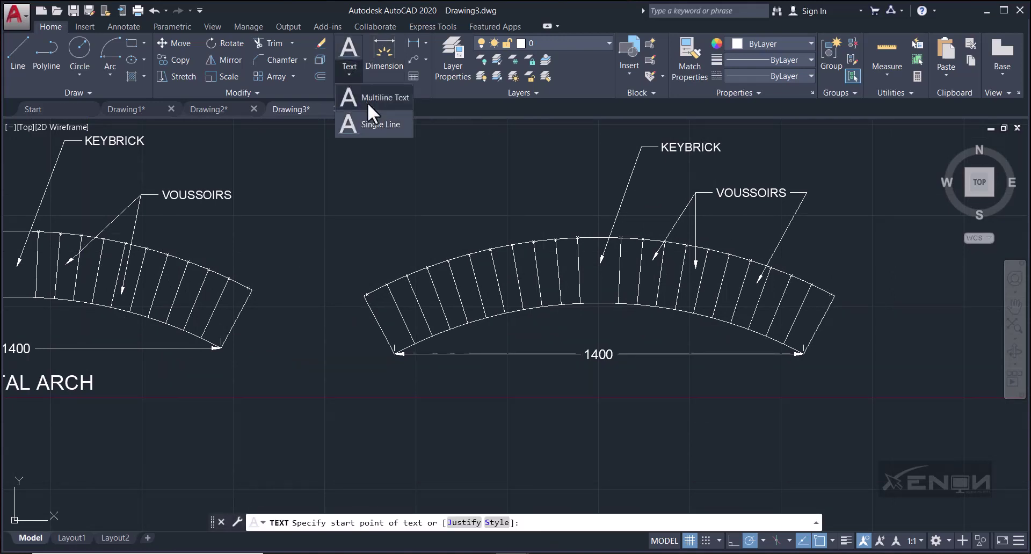
click(378, 127)
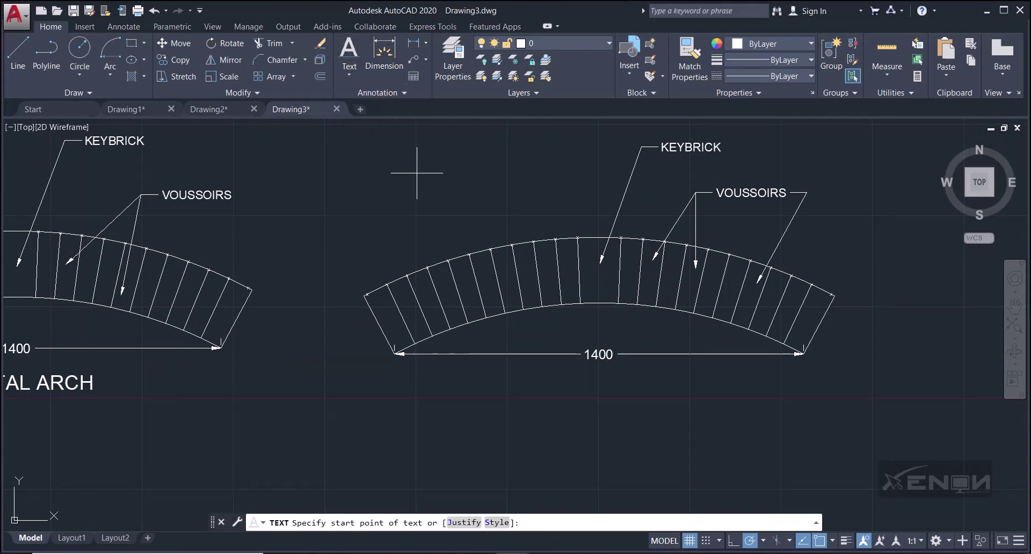
click(514, 390)
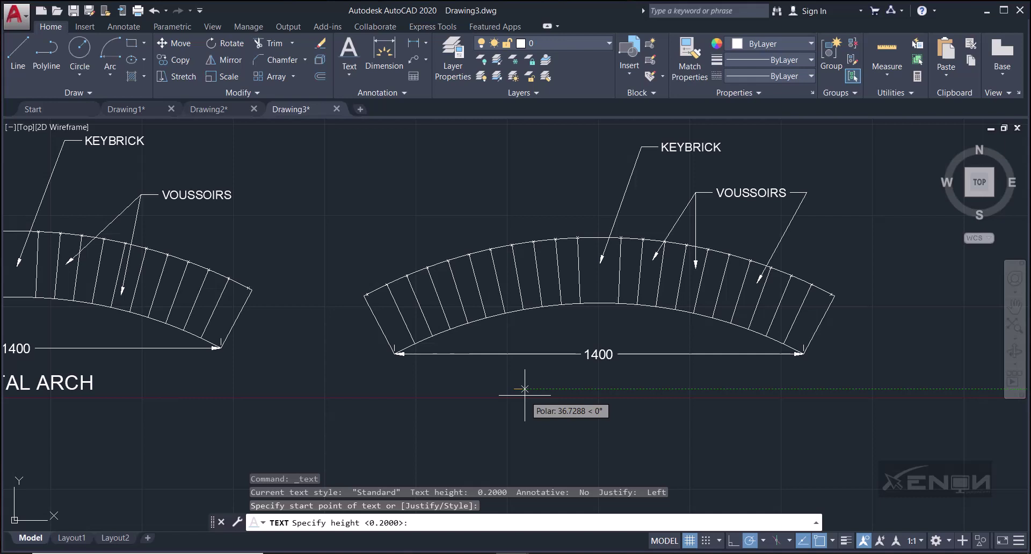
text(50)
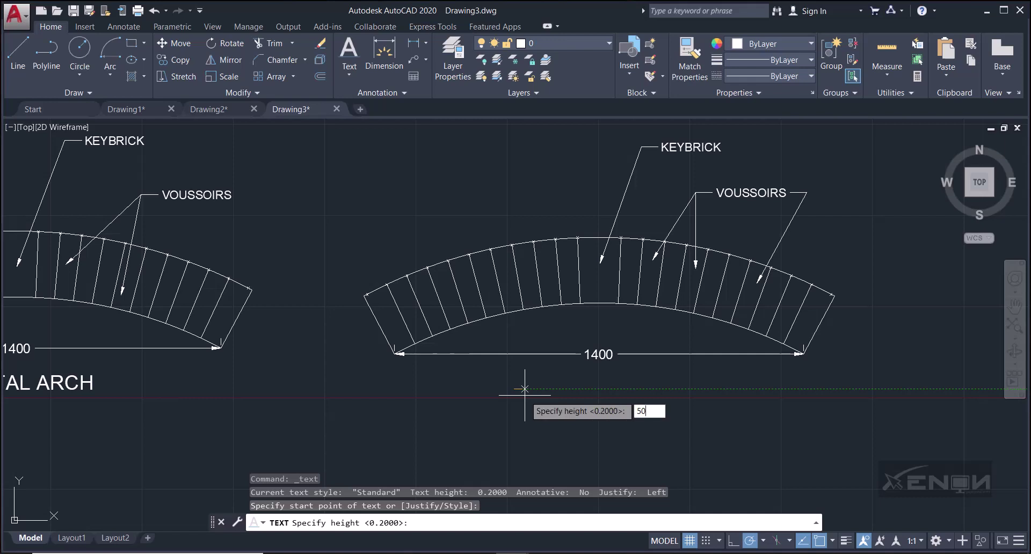
key(Return)
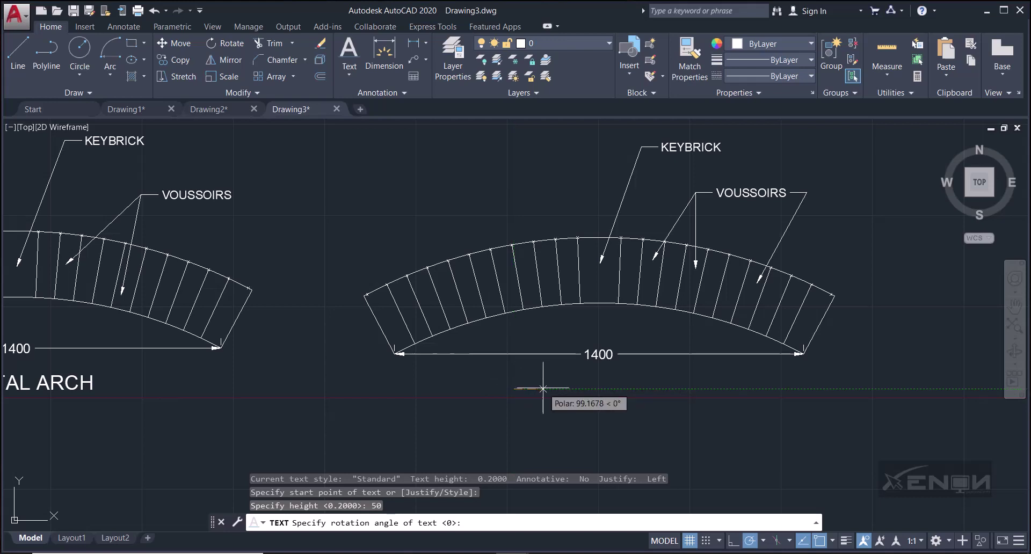
key(Return)
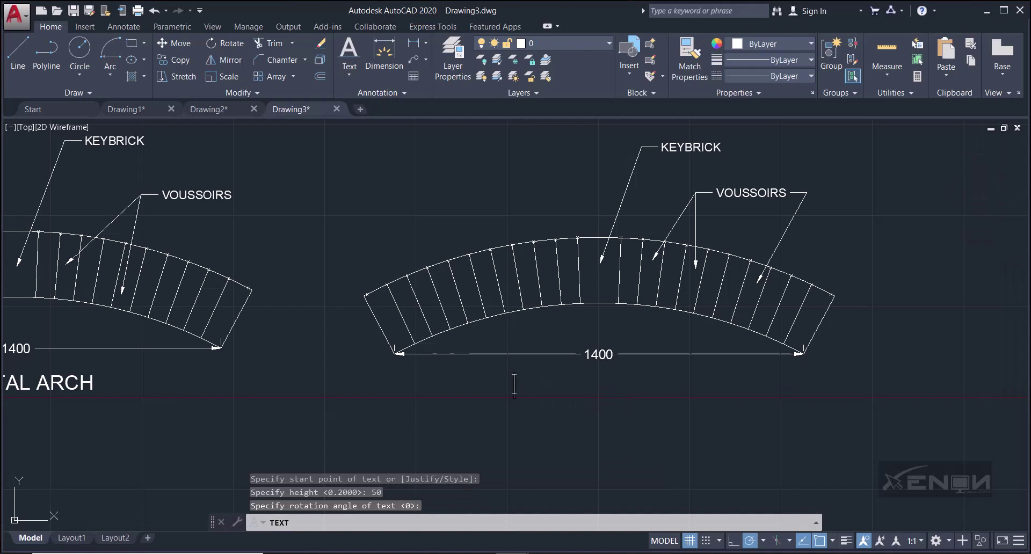
Step: Enter the title SEGMENTAL ARCH below the new arch and finish the text
text(SE)
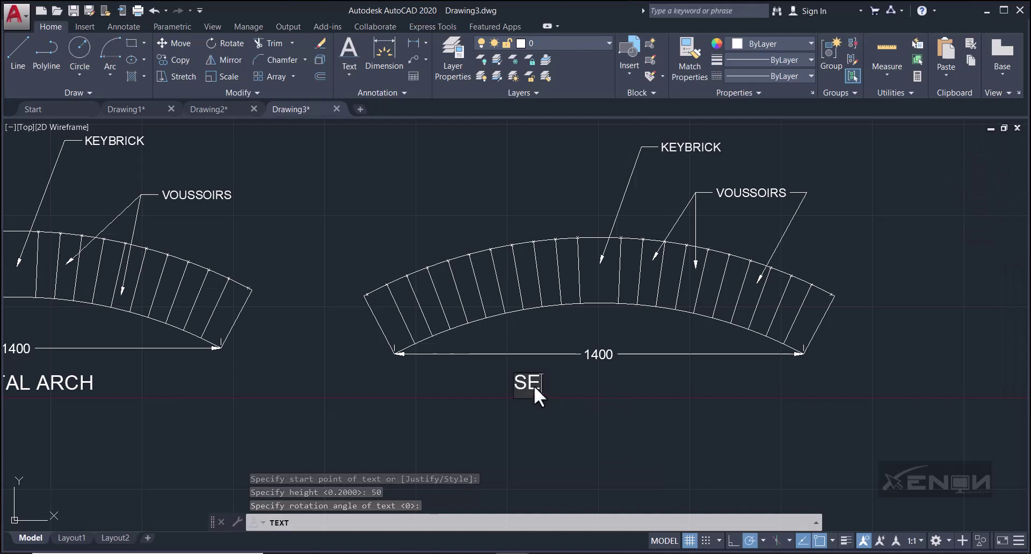
text(GMENTAL)
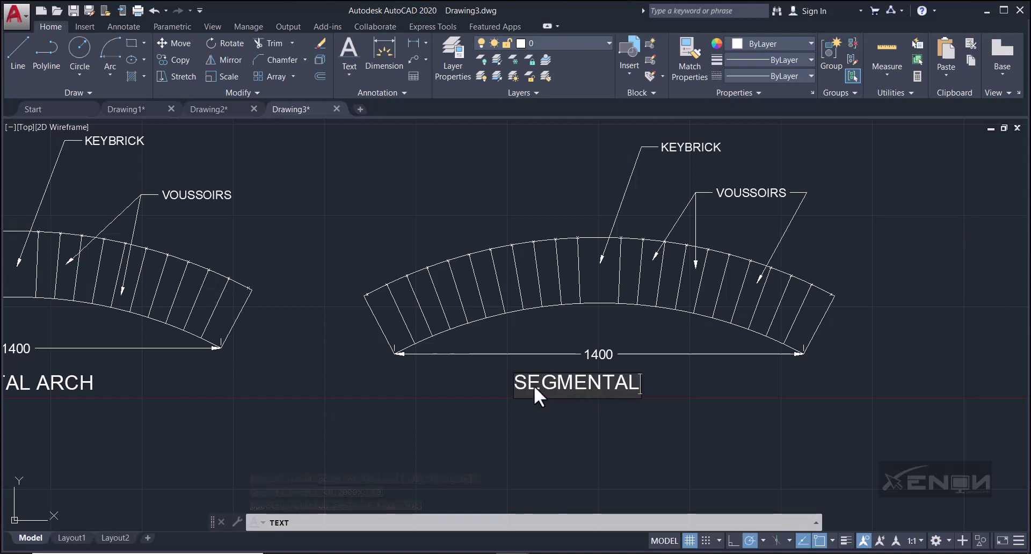
text( ARCH)
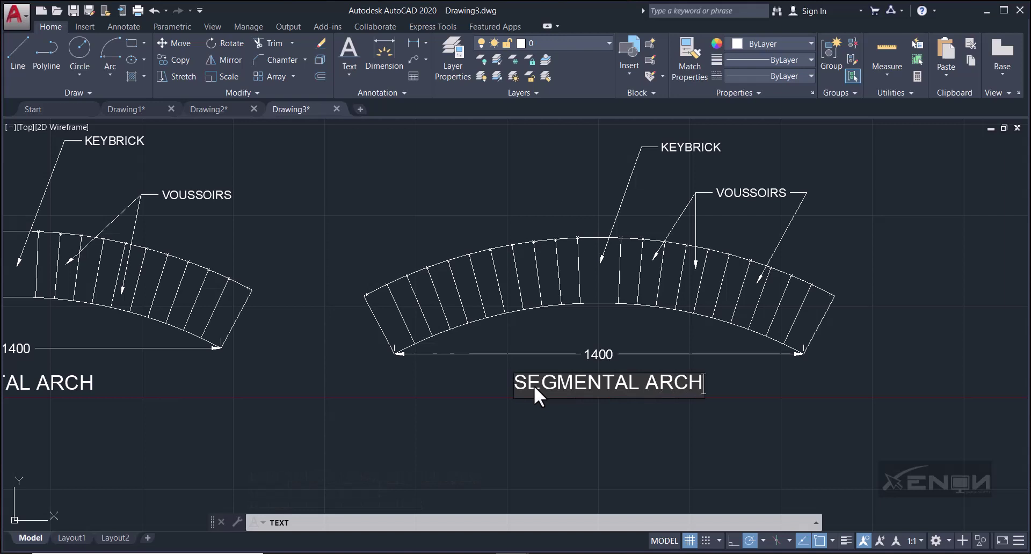
key(Return)
key(Return)
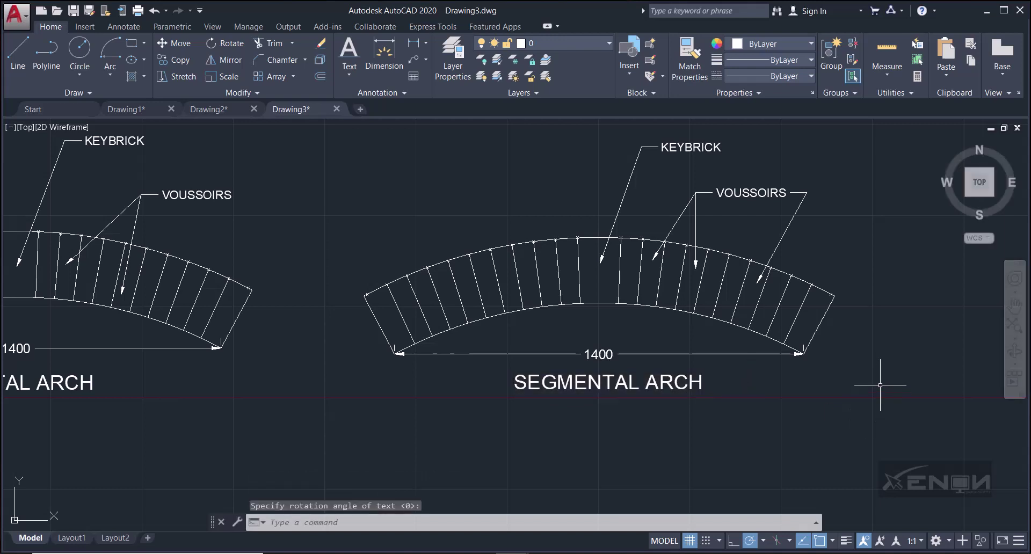
scroll(879, 386, down, 3)
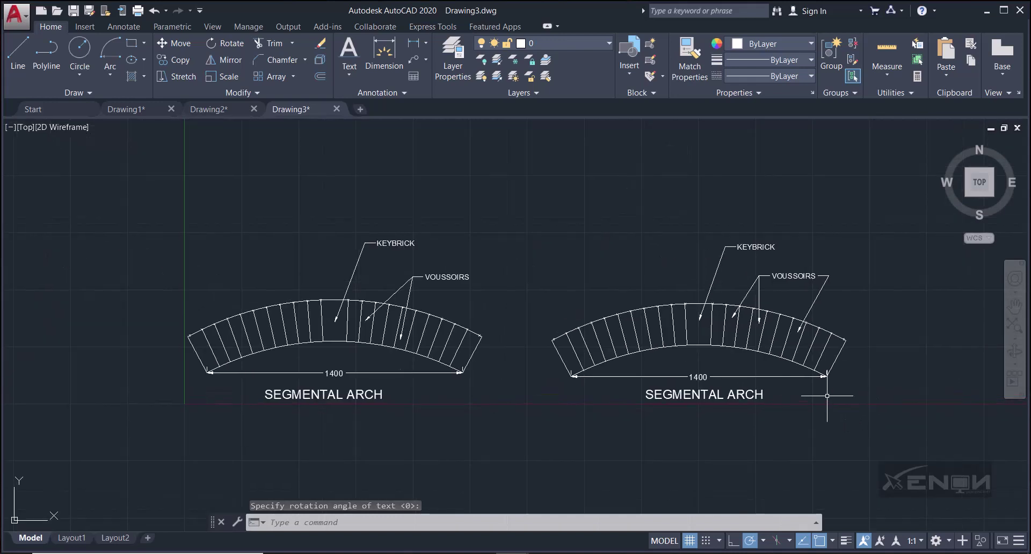
scroll(726, 362, up, 4)
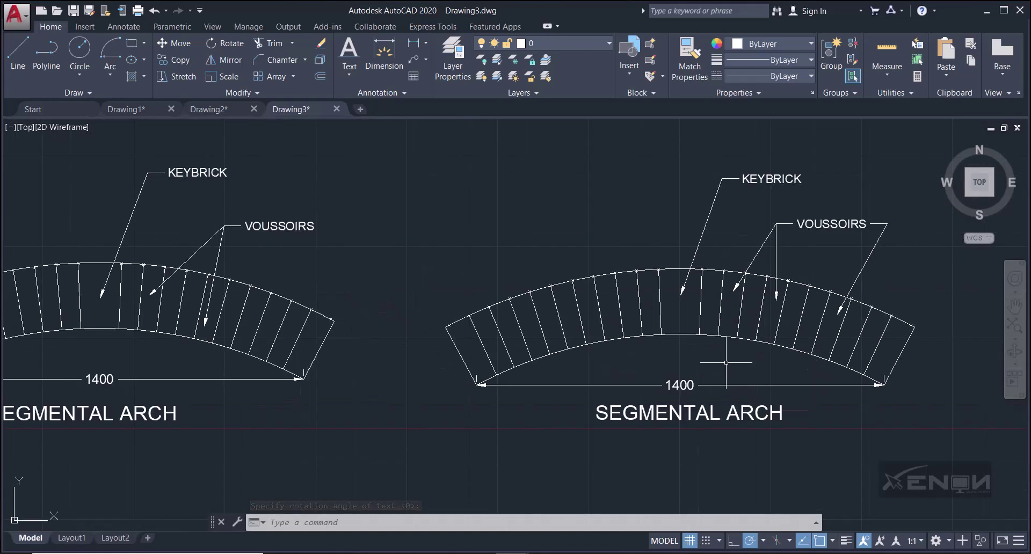